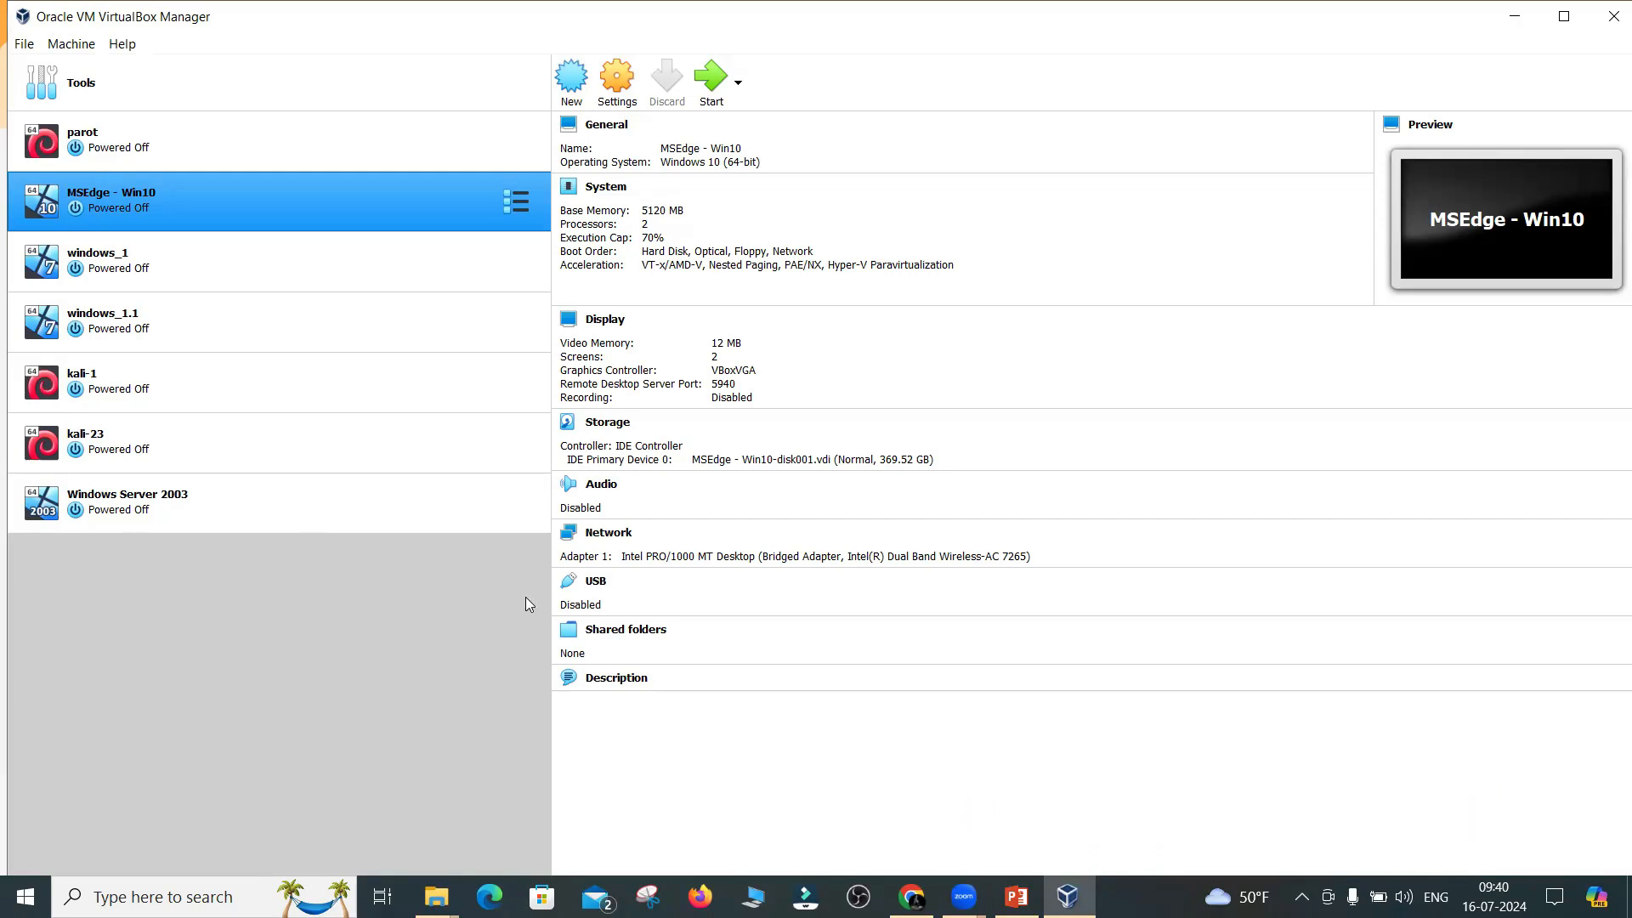
Switch to Chrome, search a new tab for "download kali linux", and open the Get Kali page on kali.org
key("alt+Tab")
left_click(1420, 23)
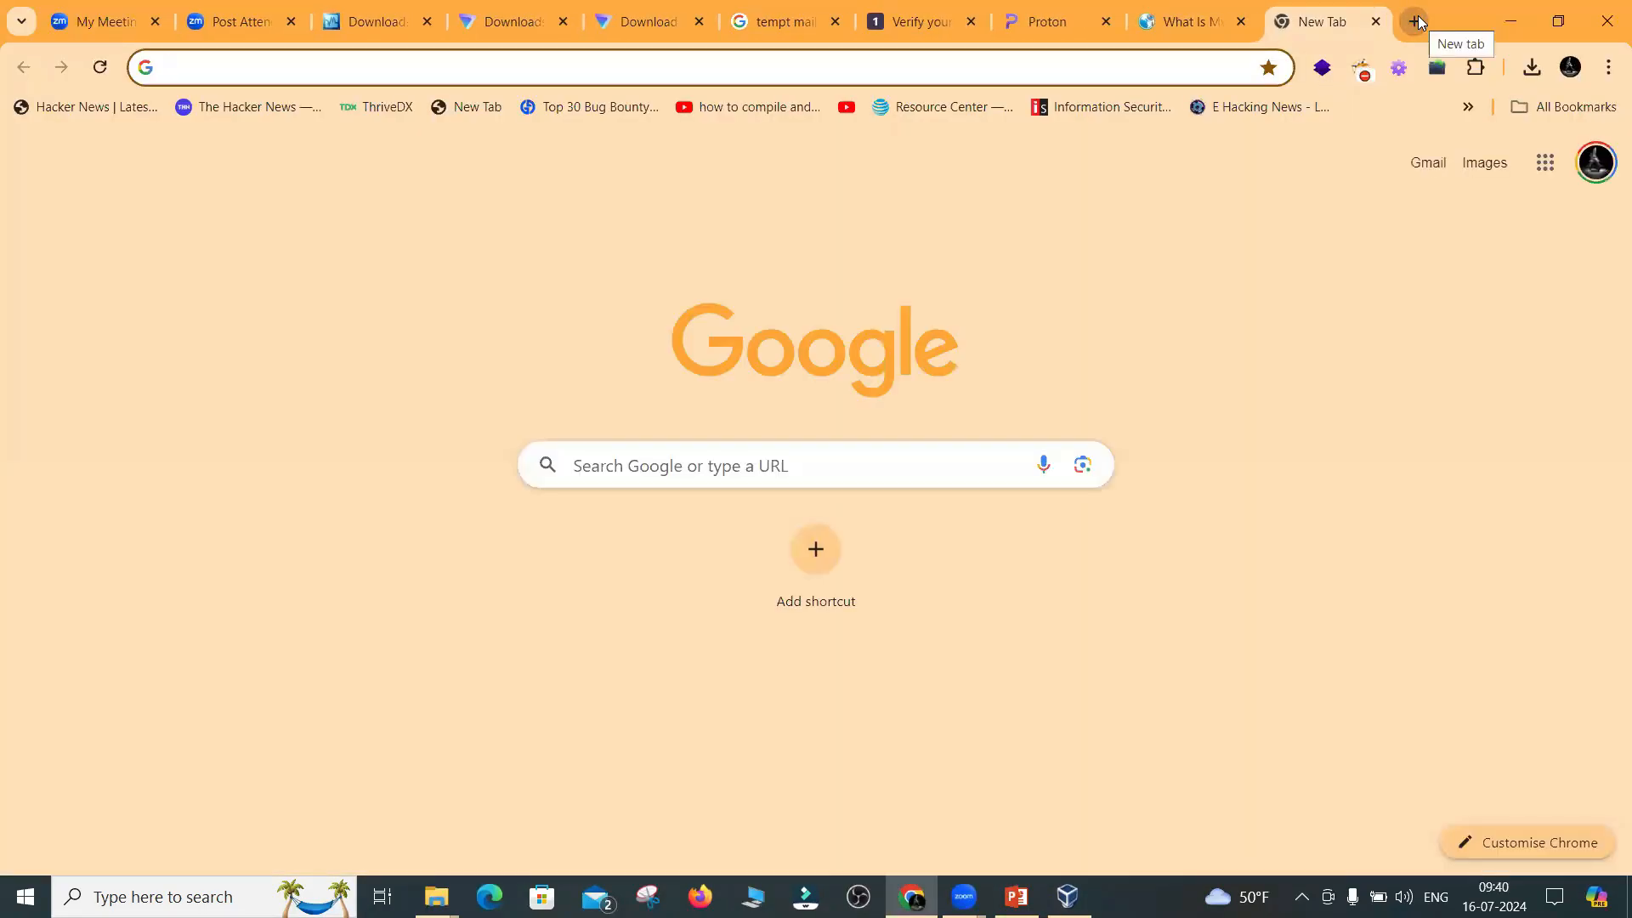
type("download kali linux")
key("Return")
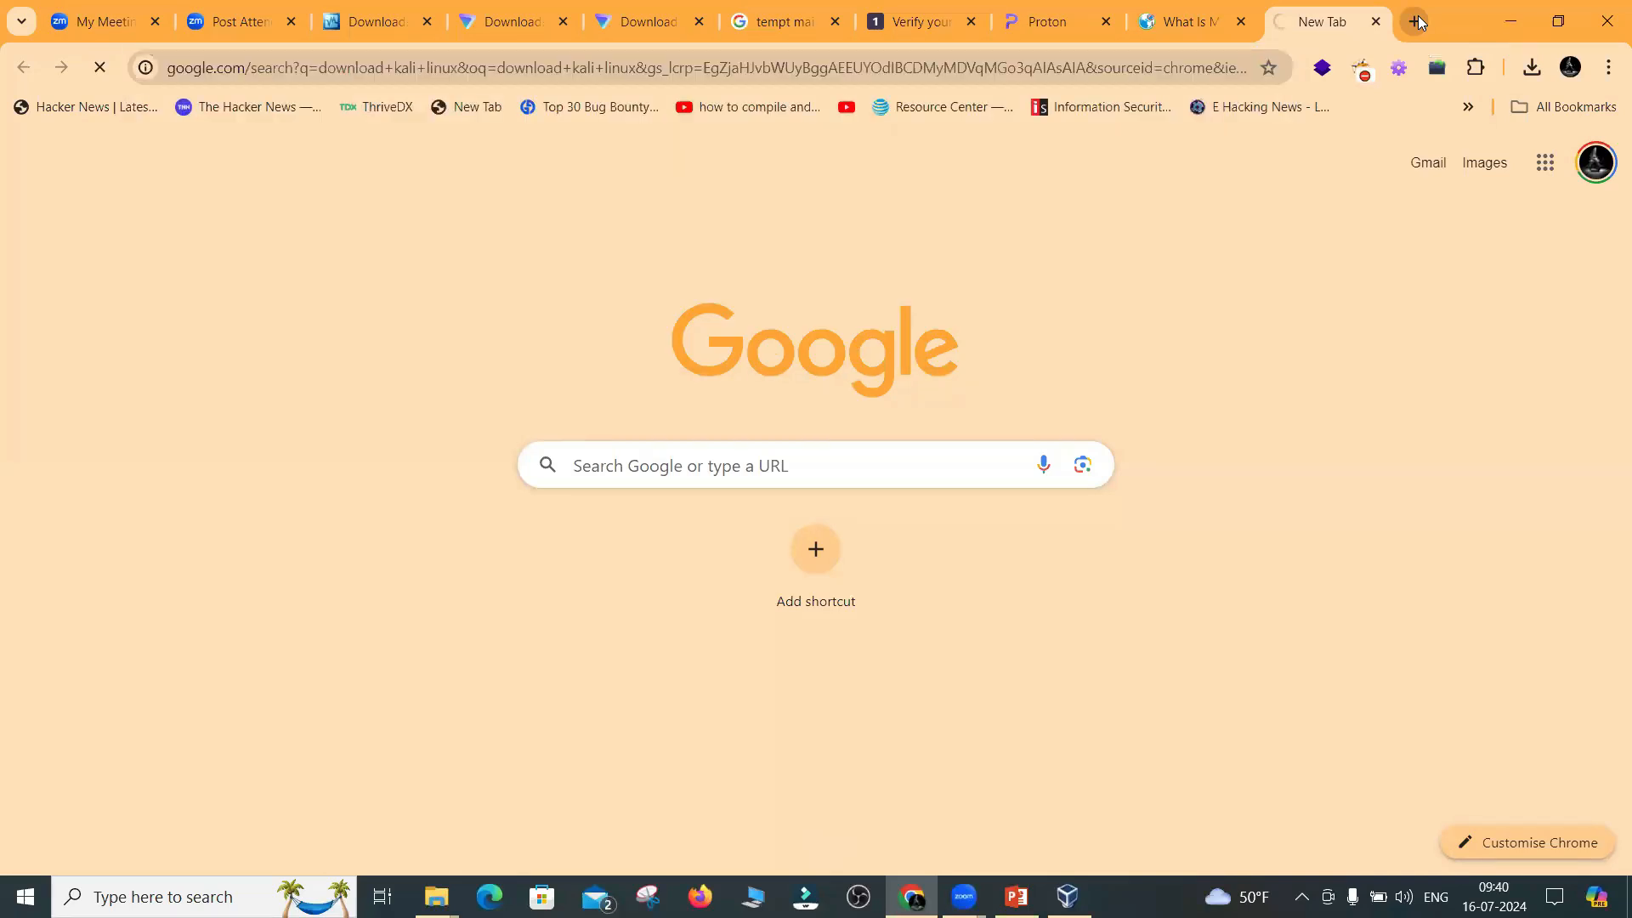
left_click(277, 473)
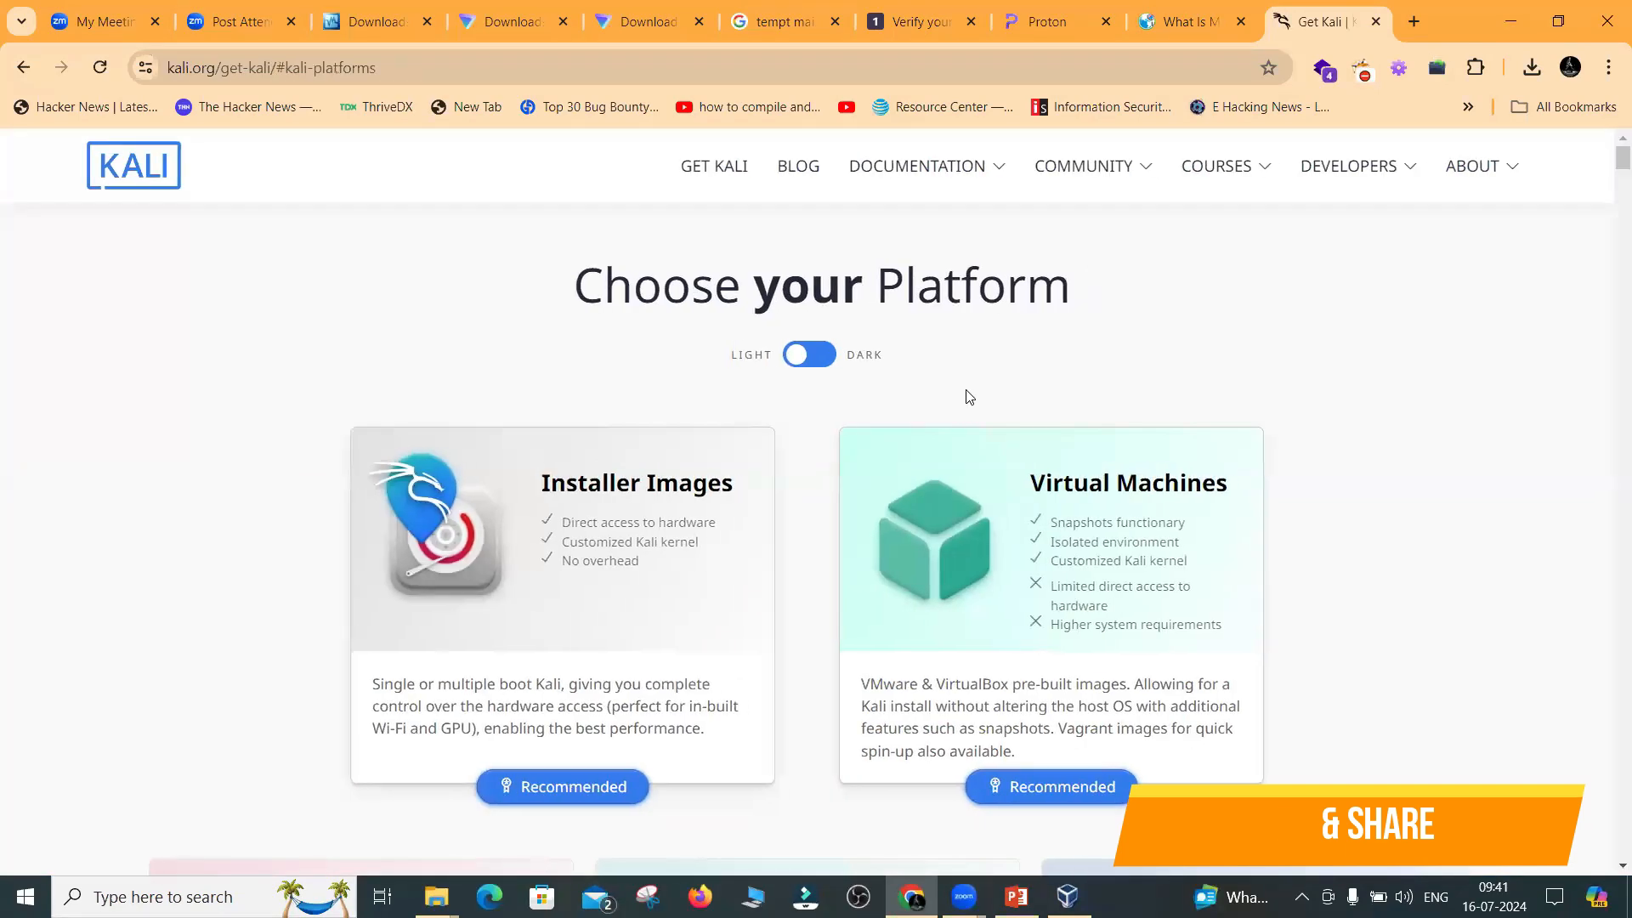
Examine the 64-bit Installer, Weekly, NetInstaller, Everything and Kali Purple images offered on the Get Kali page
scroll(969, 397, "down", 15)
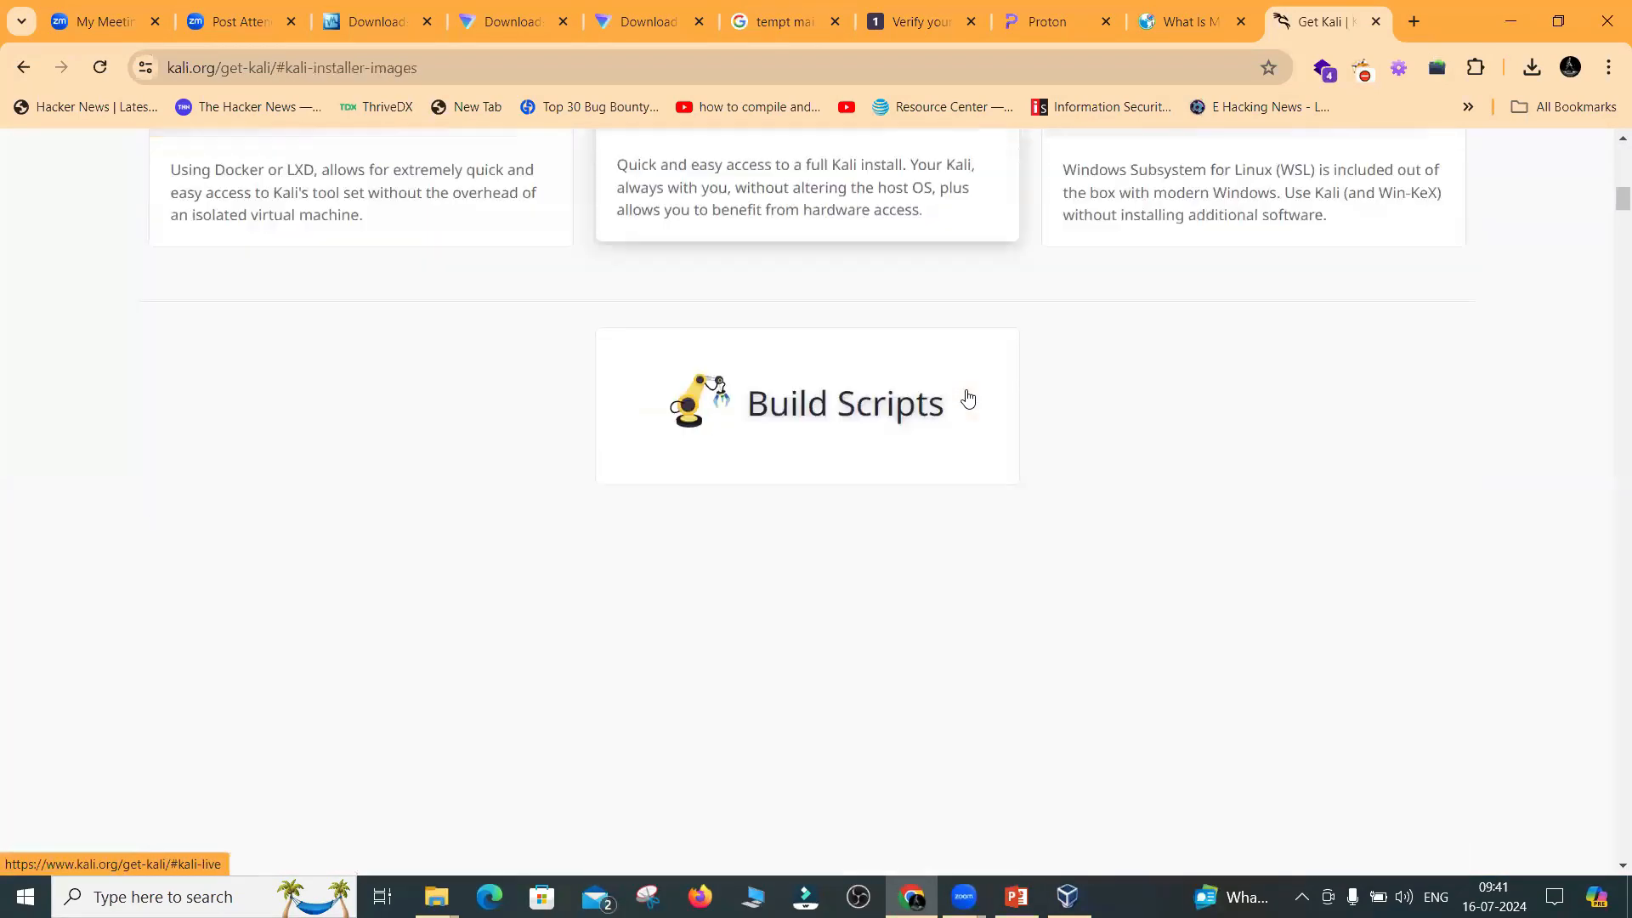
scroll(969, 397, "down", 15)
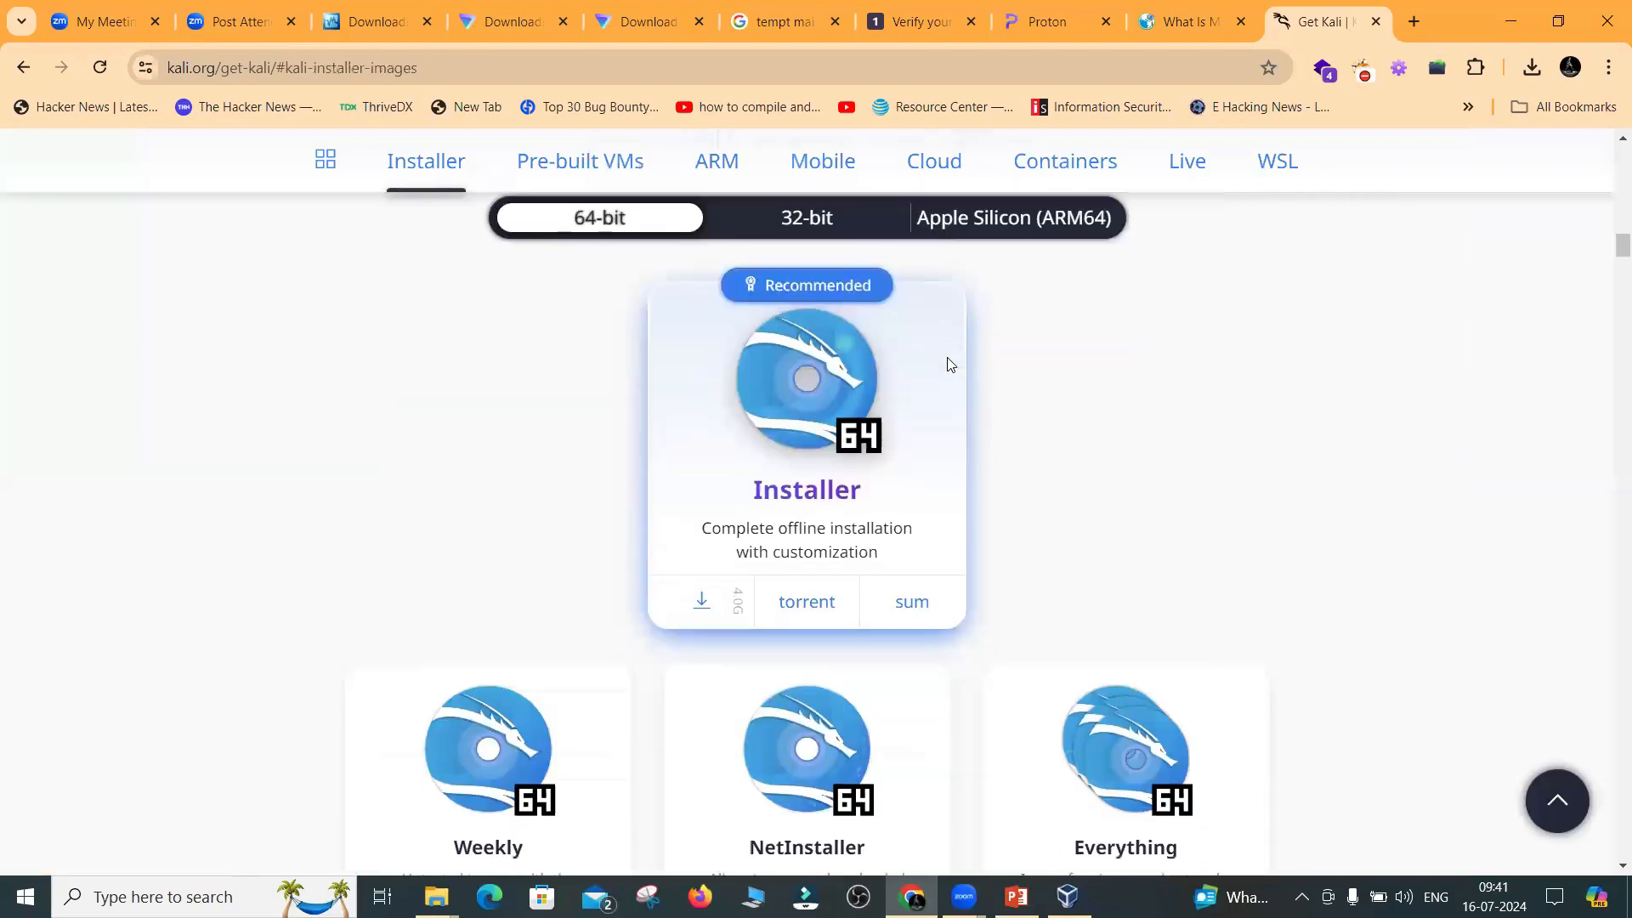
scroll(944, 364, "down", 3)
scroll(700, 285, "up", 3)
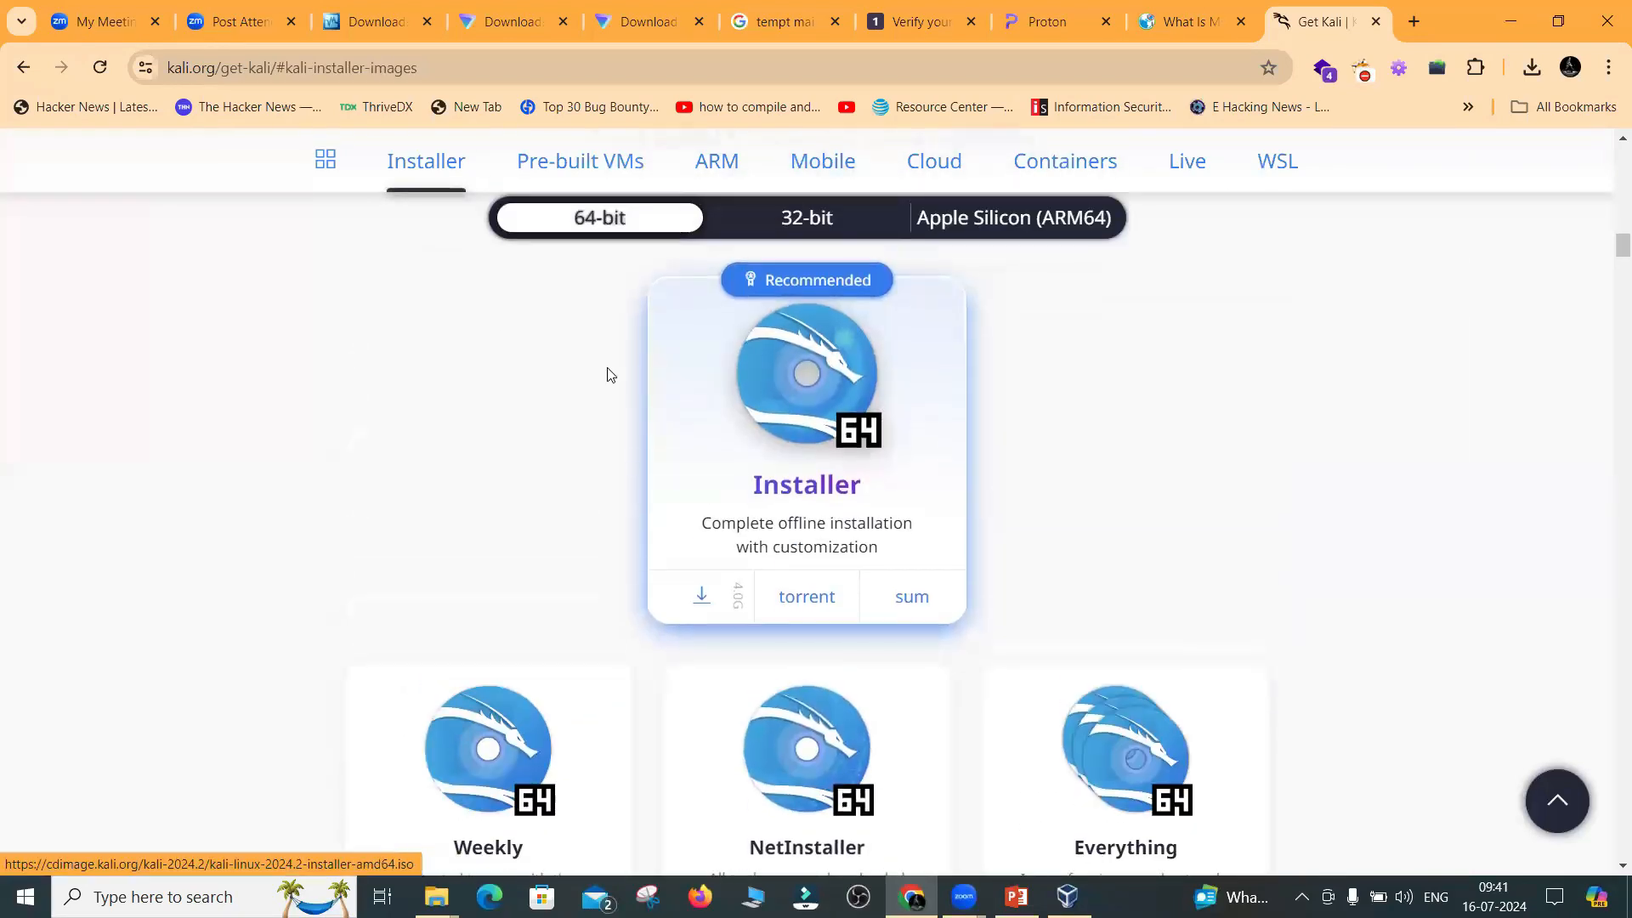
scroll(548, 436, "down", 1)
scroll(551, 434, "up", 2)
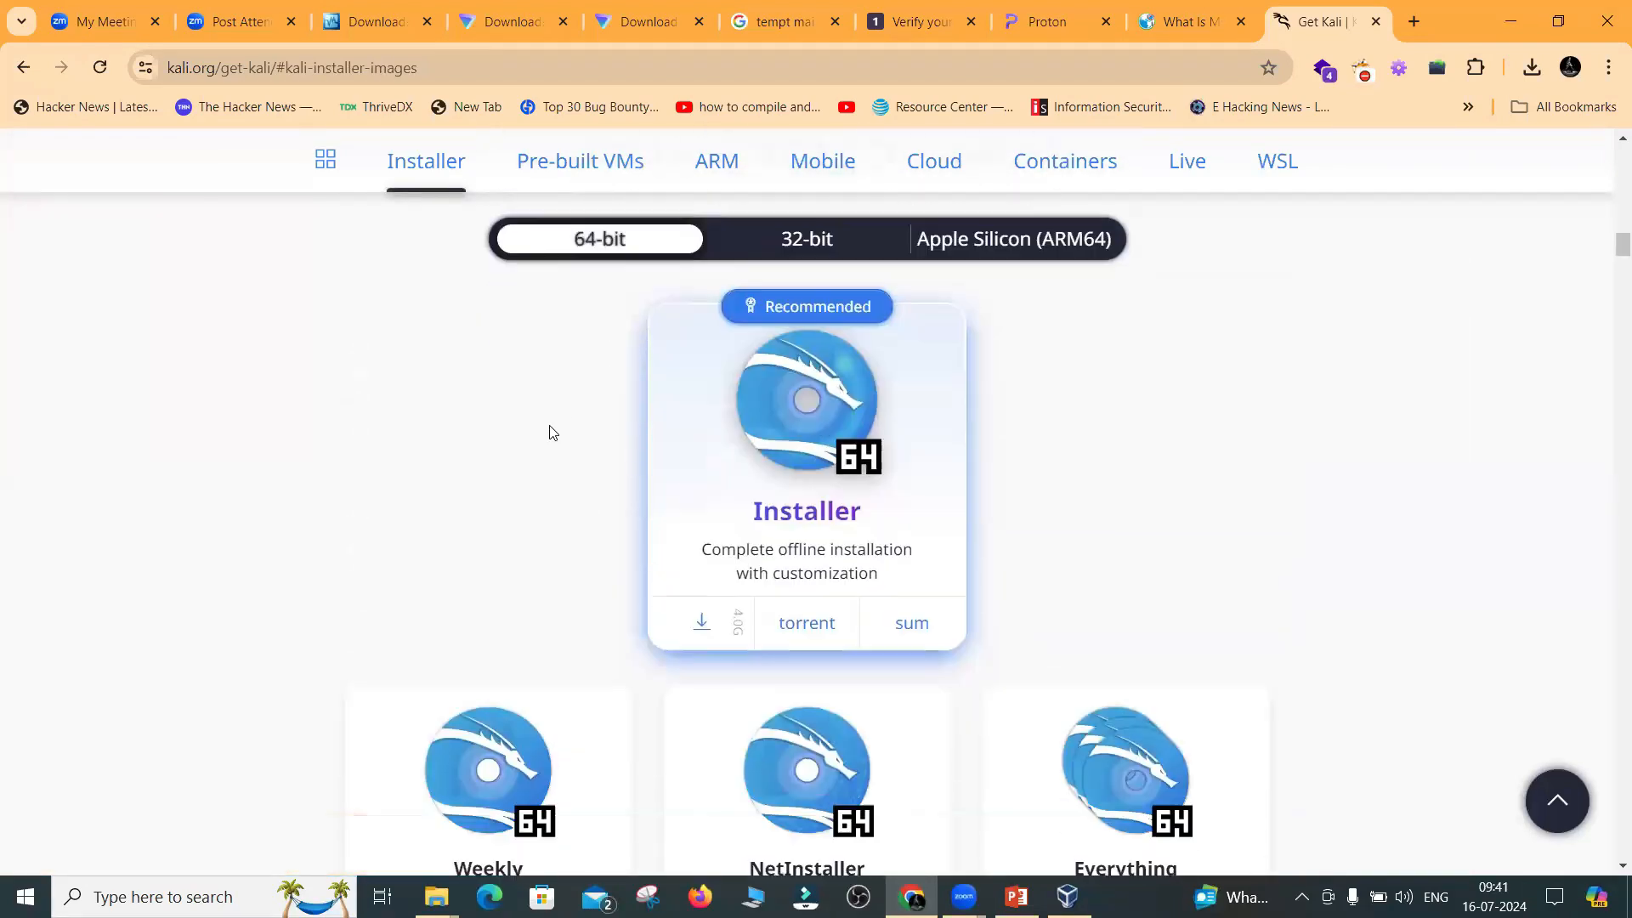
scroll(549, 434, "down", 3)
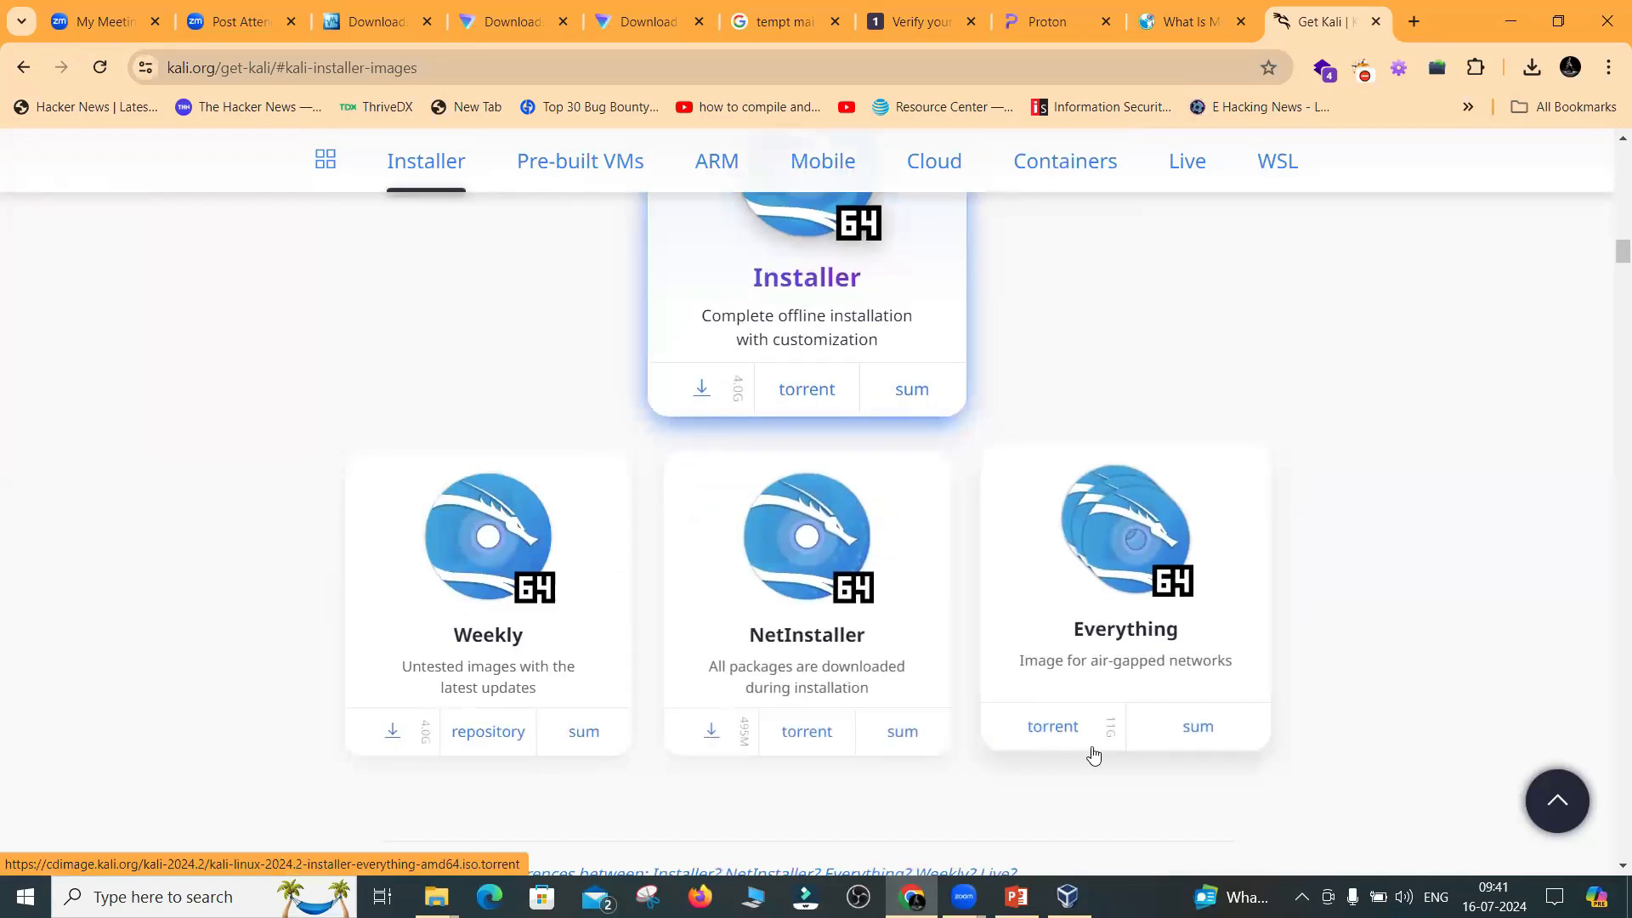
scroll(1093, 755, "down", 1)
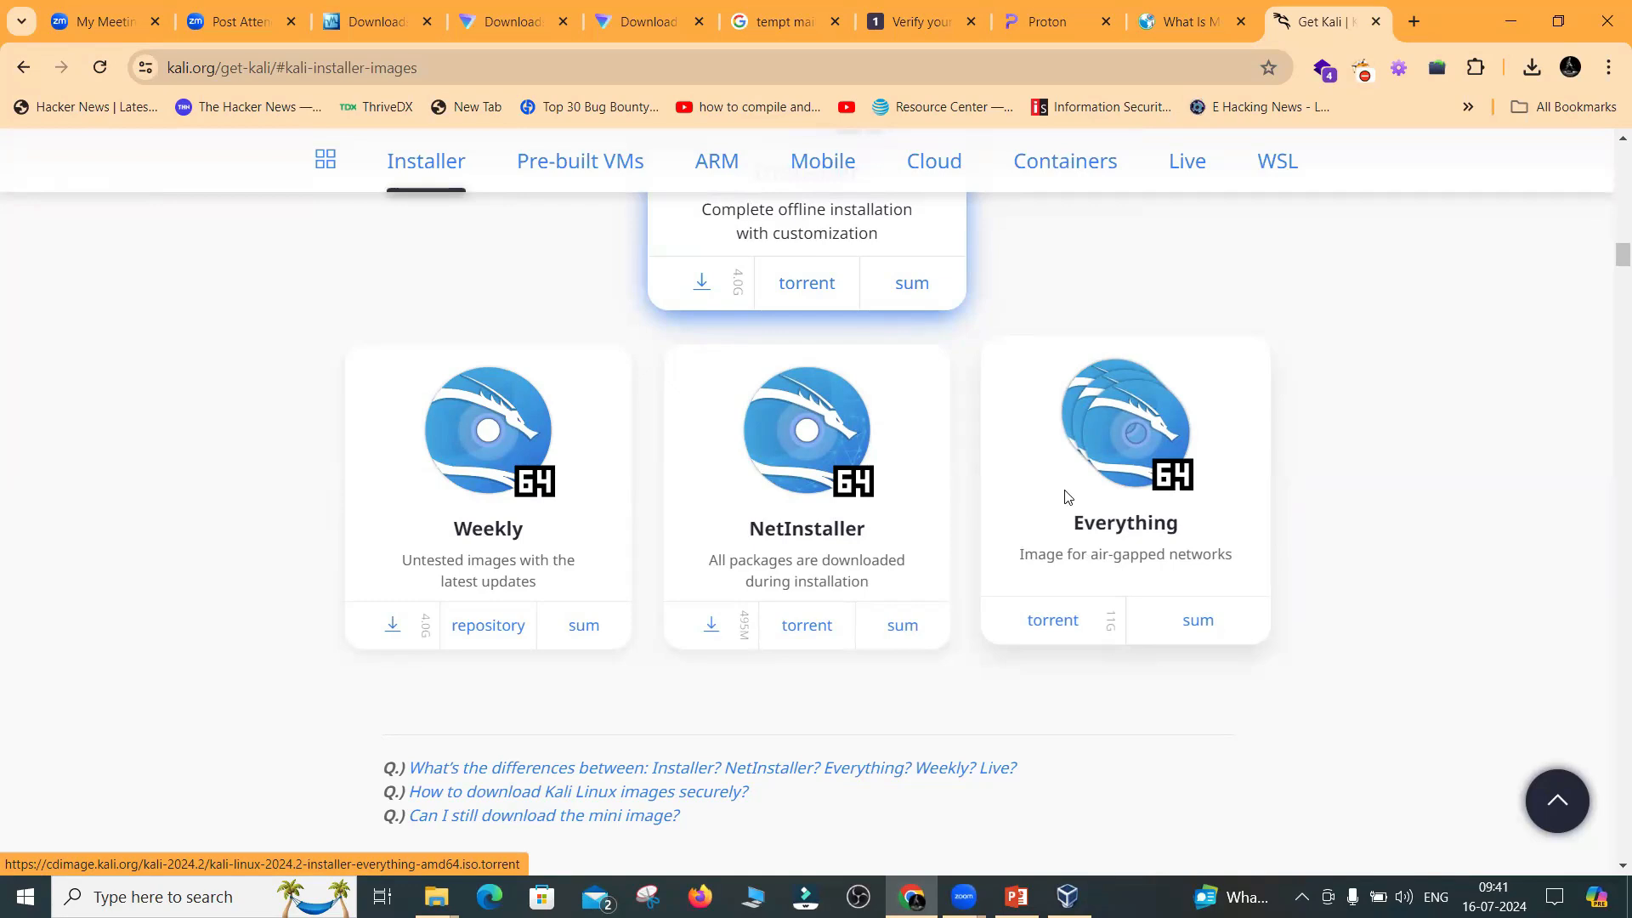
scroll(1069, 498, "down", 10)
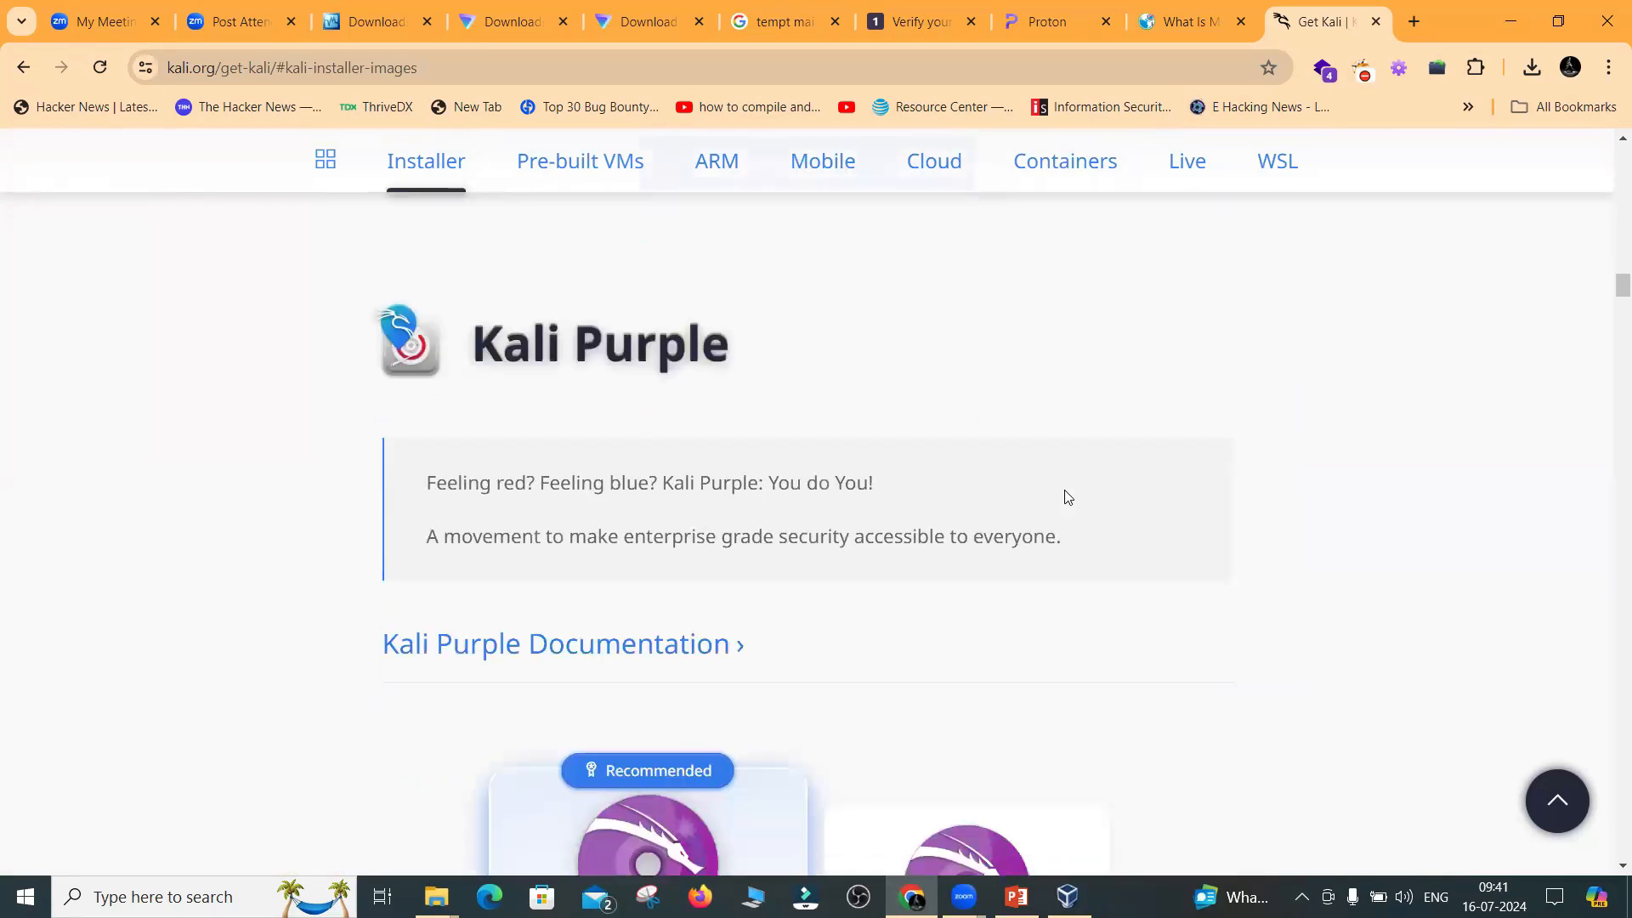
scroll(1069, 498, "down", 5)
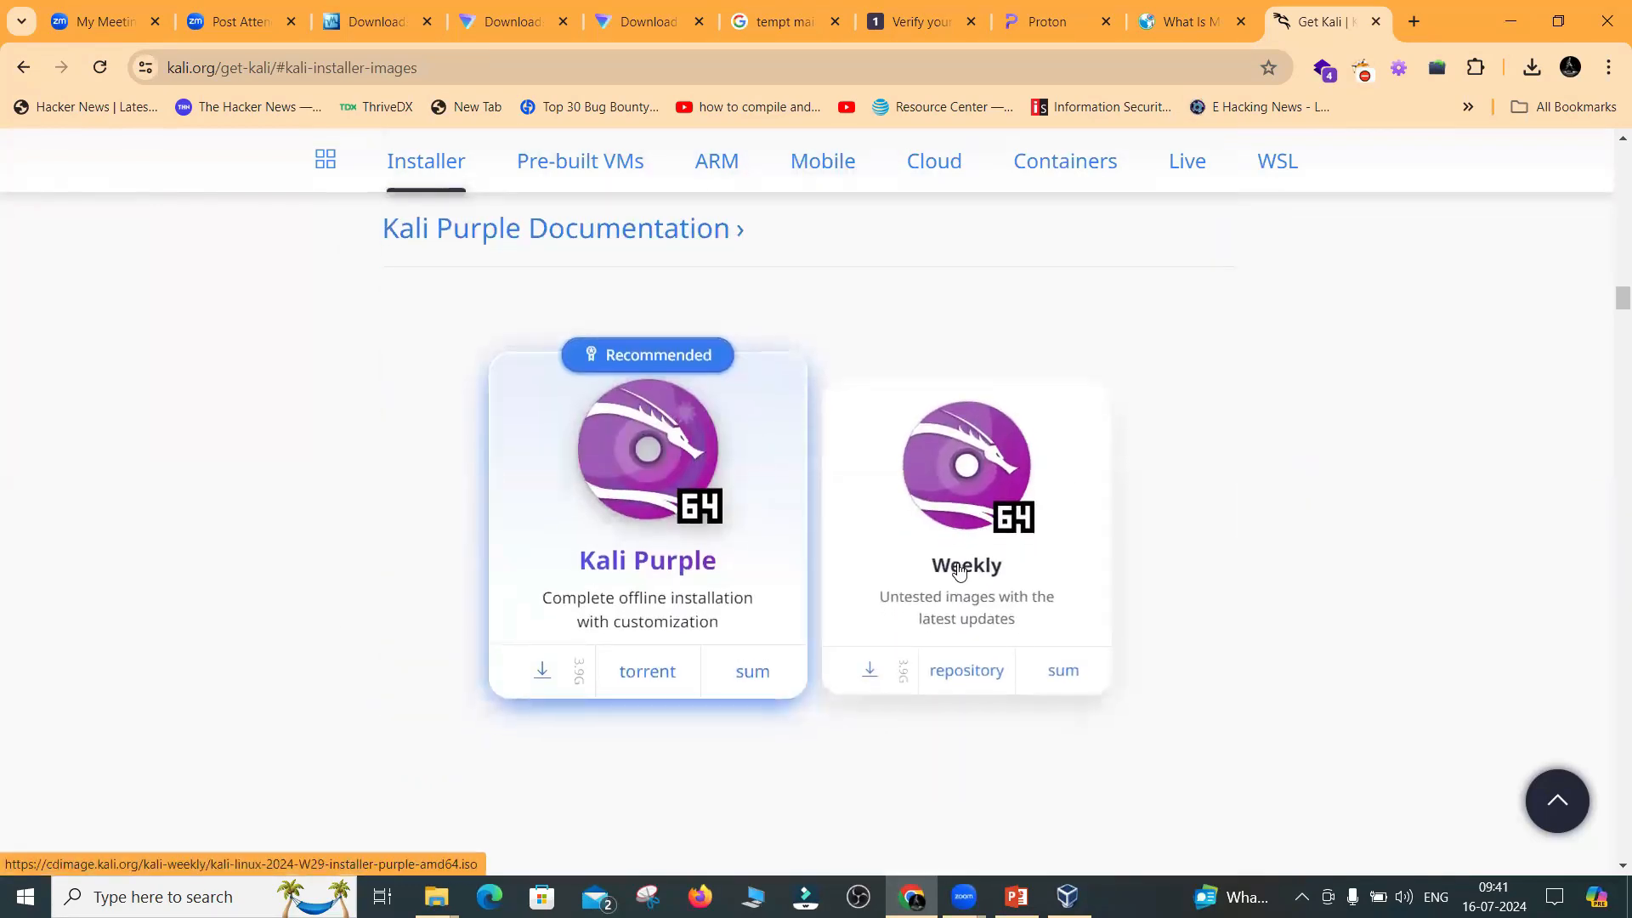
Start downloading the recommended 64-bit VirtualBox image from the Pre-built Virtual Machines section, and pause the download
scroll(852, 481, "down", 8)
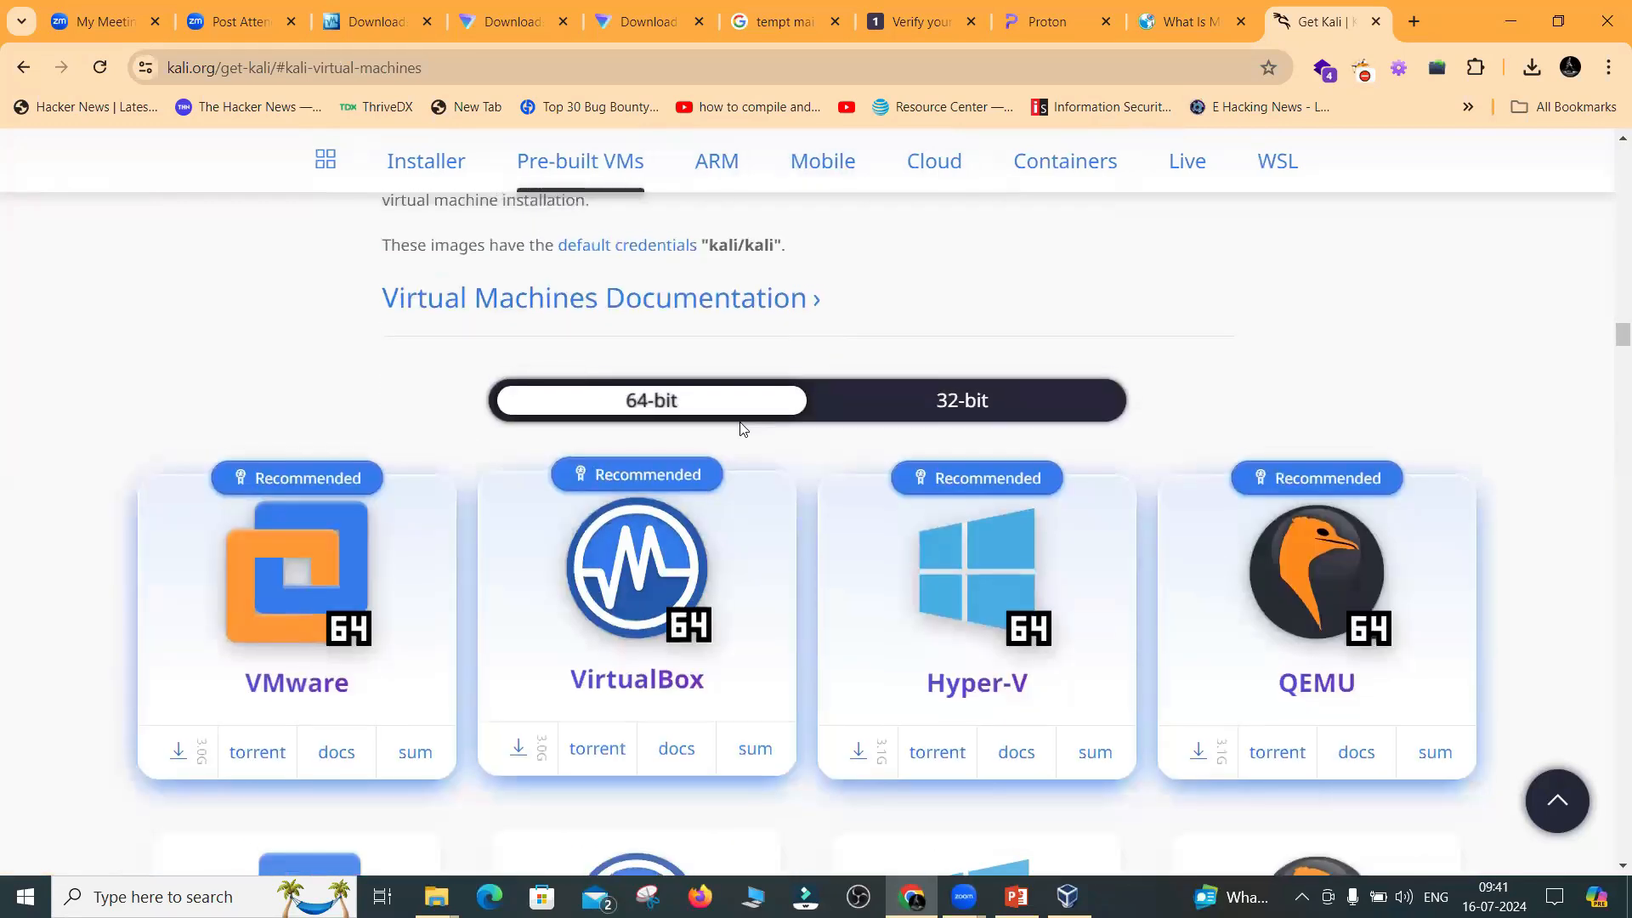
scroll(744, 429, "up", 2)
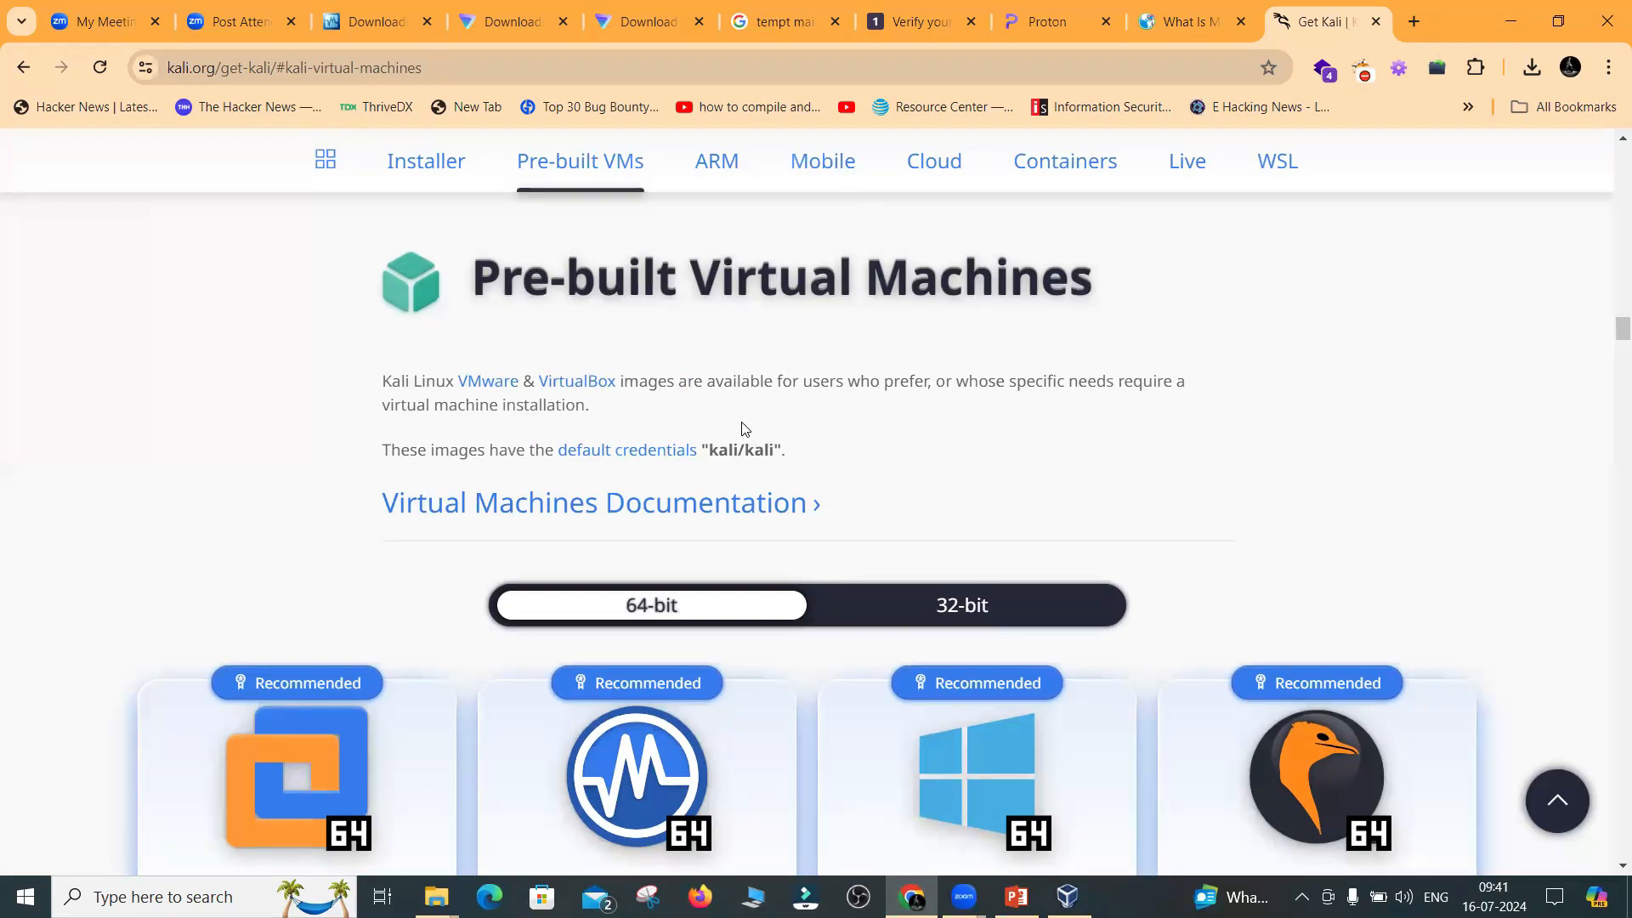
scroll(744, 429, "down", 2)
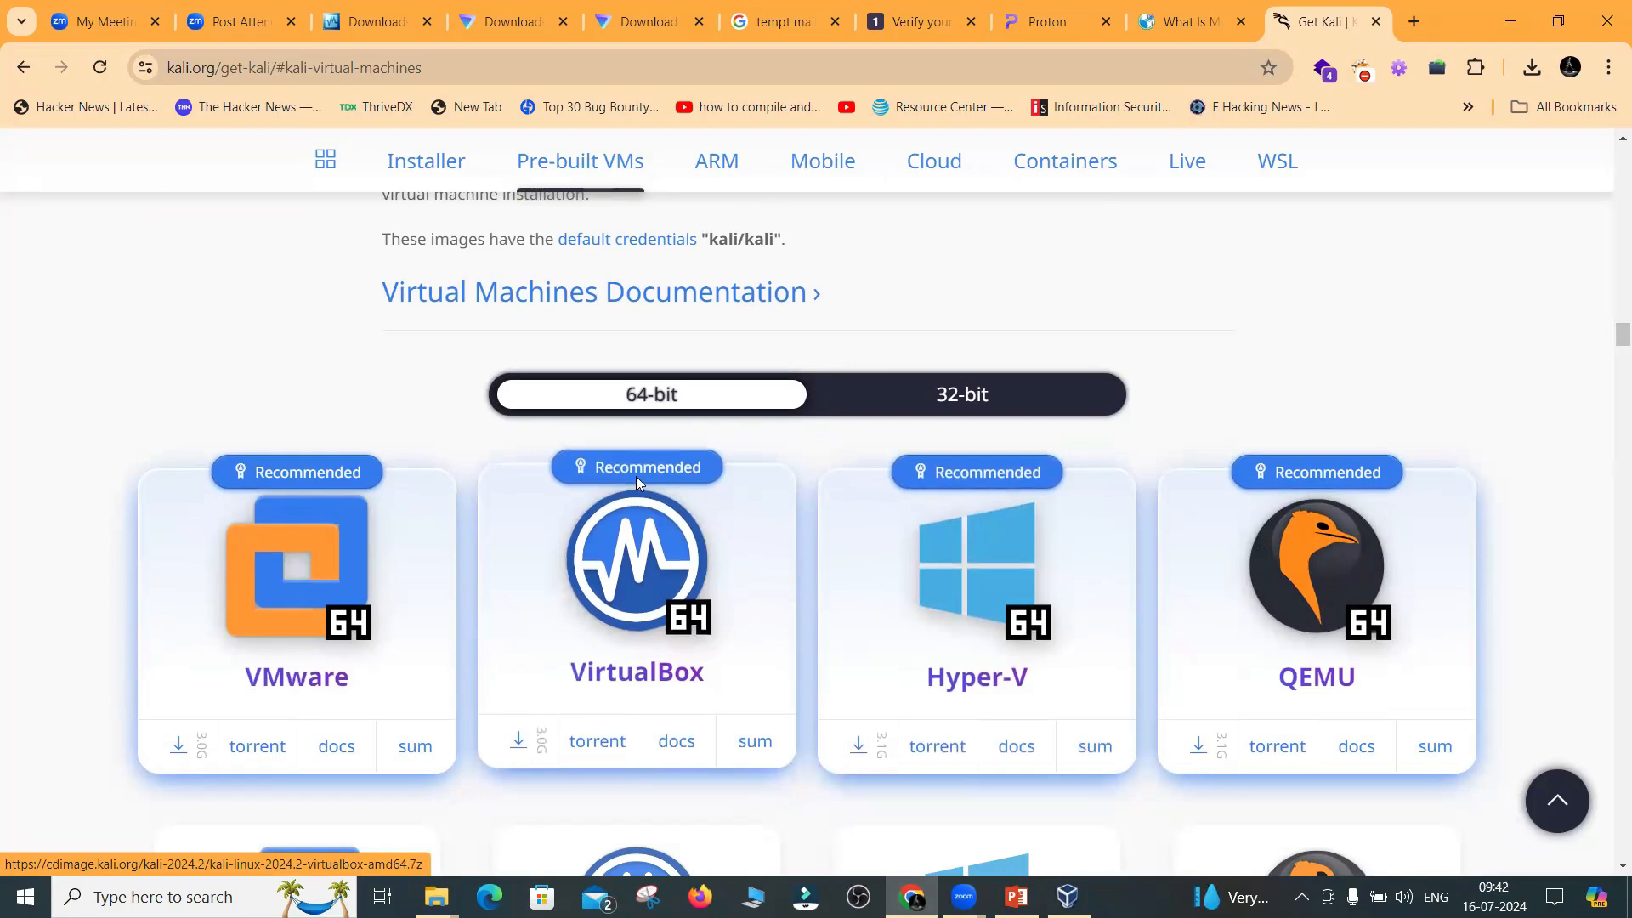
left_click(517, 747)
left_click(1545, 74)
left_click(1476, 160)
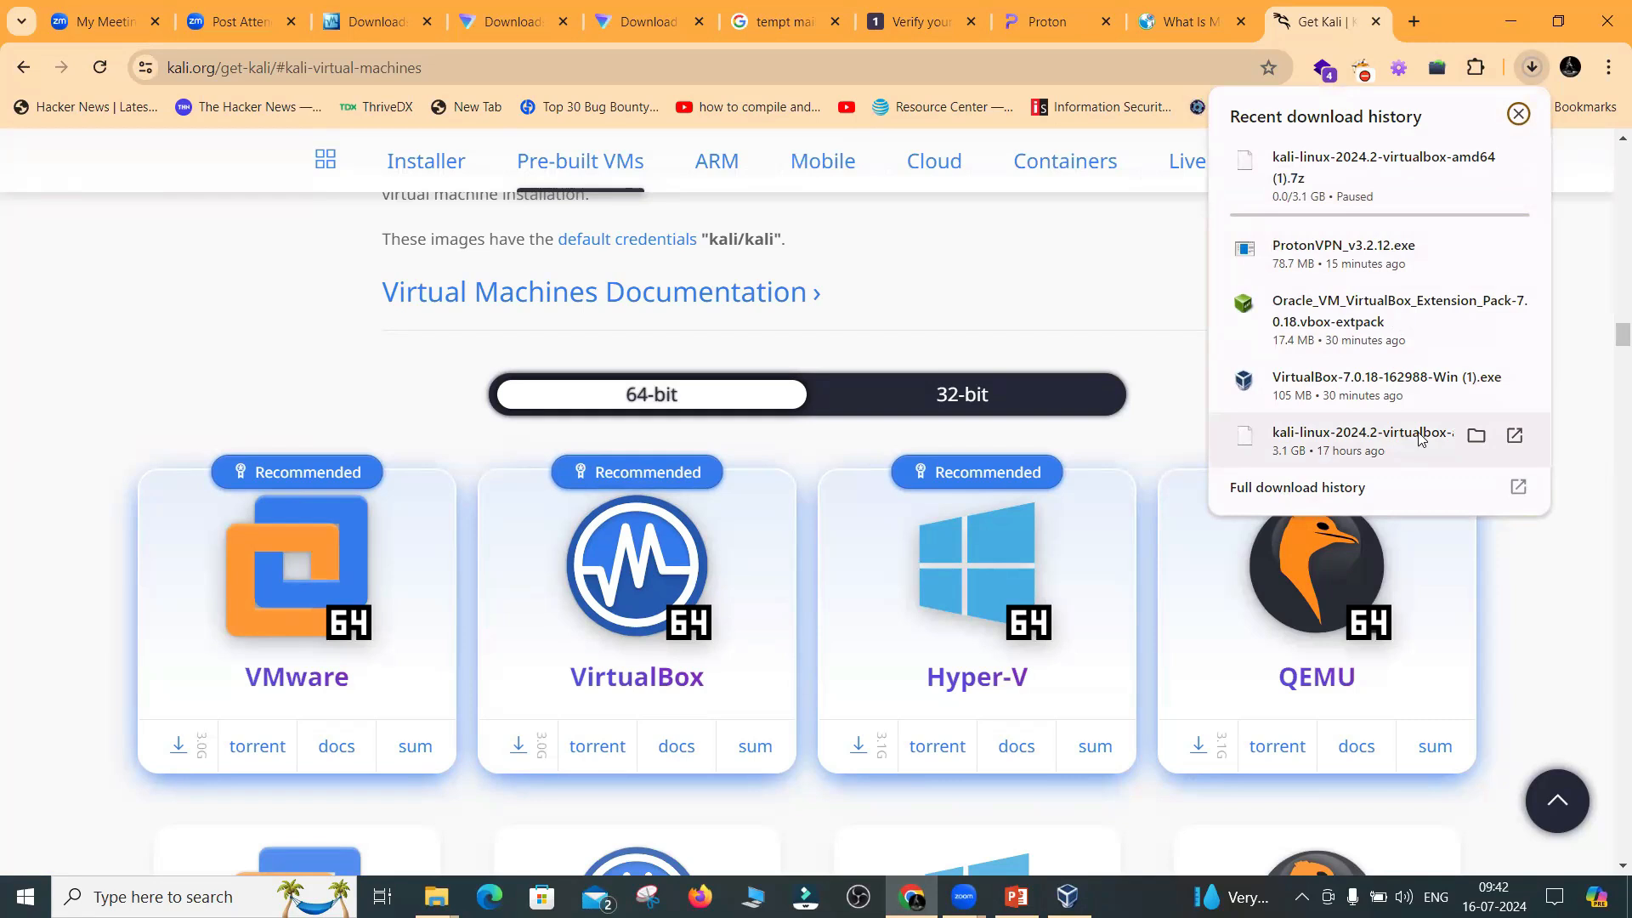
left_click(1136, 294)
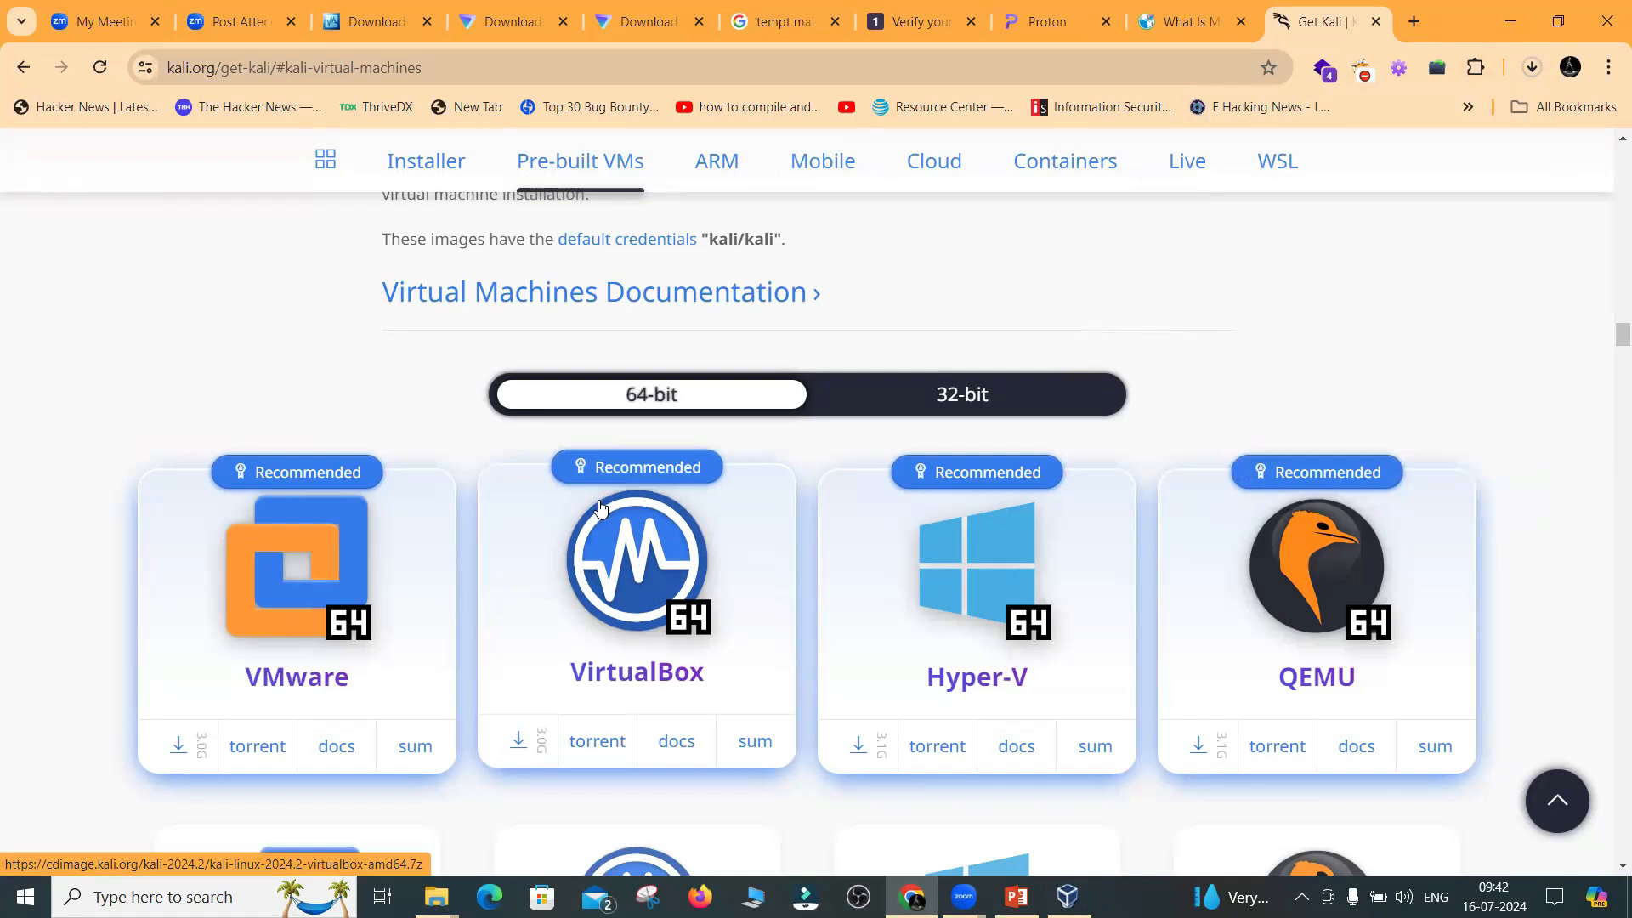
Switch to File Explorer and open the practice folder inside Cyber Security Course > Operating System
scroll(595, 555, "down", 1)
scroll(631, 554, "down", 1)
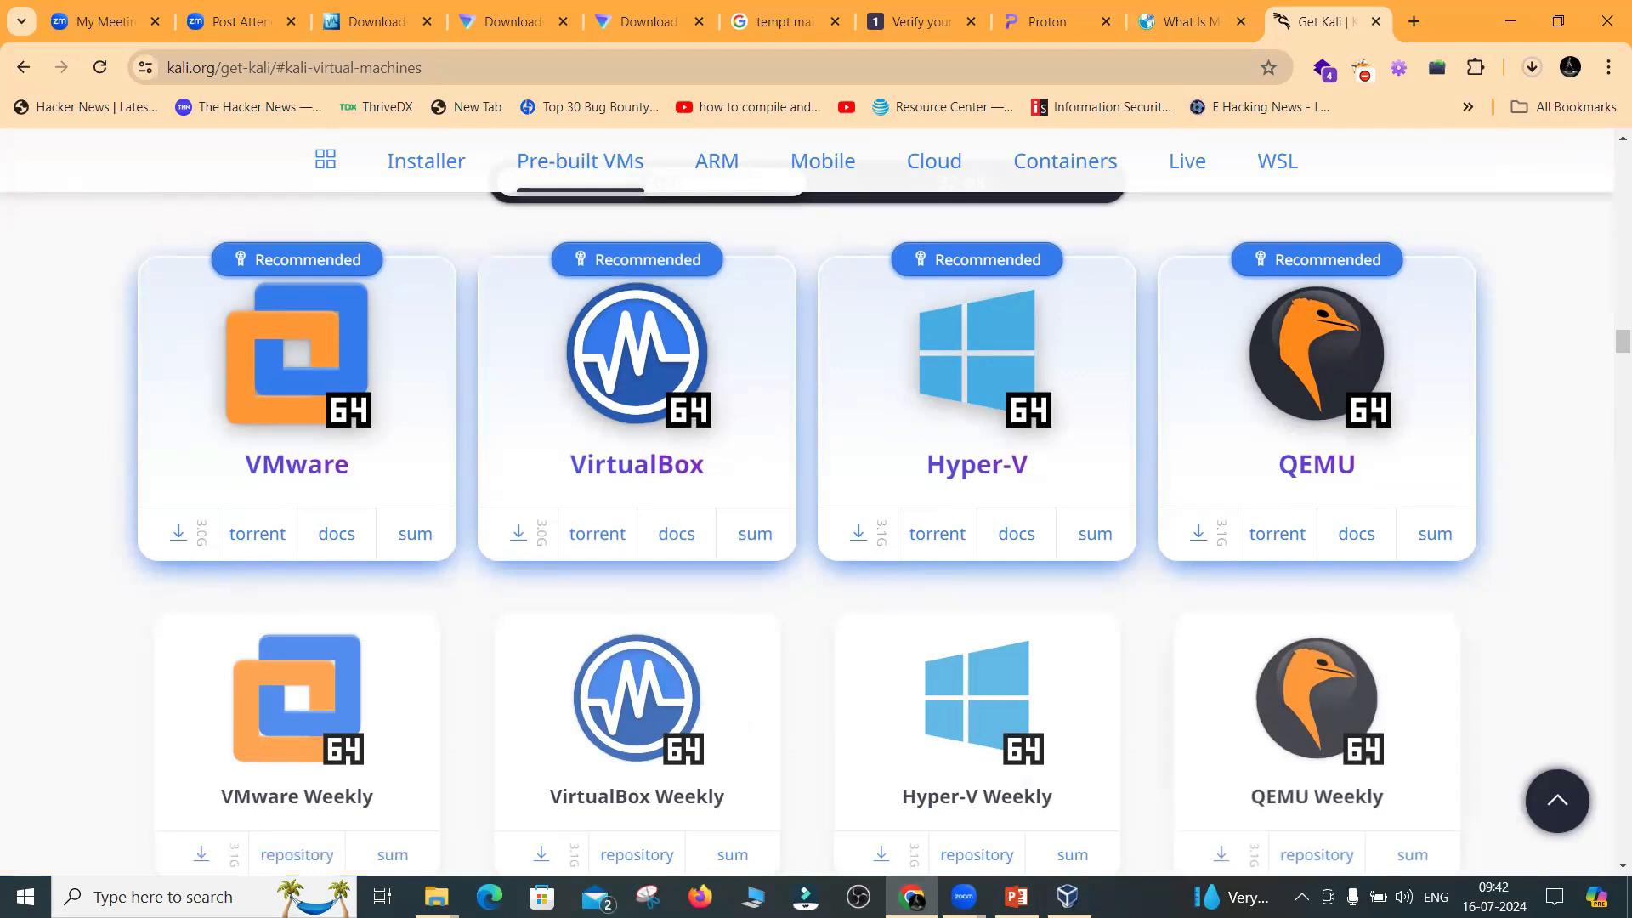
left_click(1067, 897)
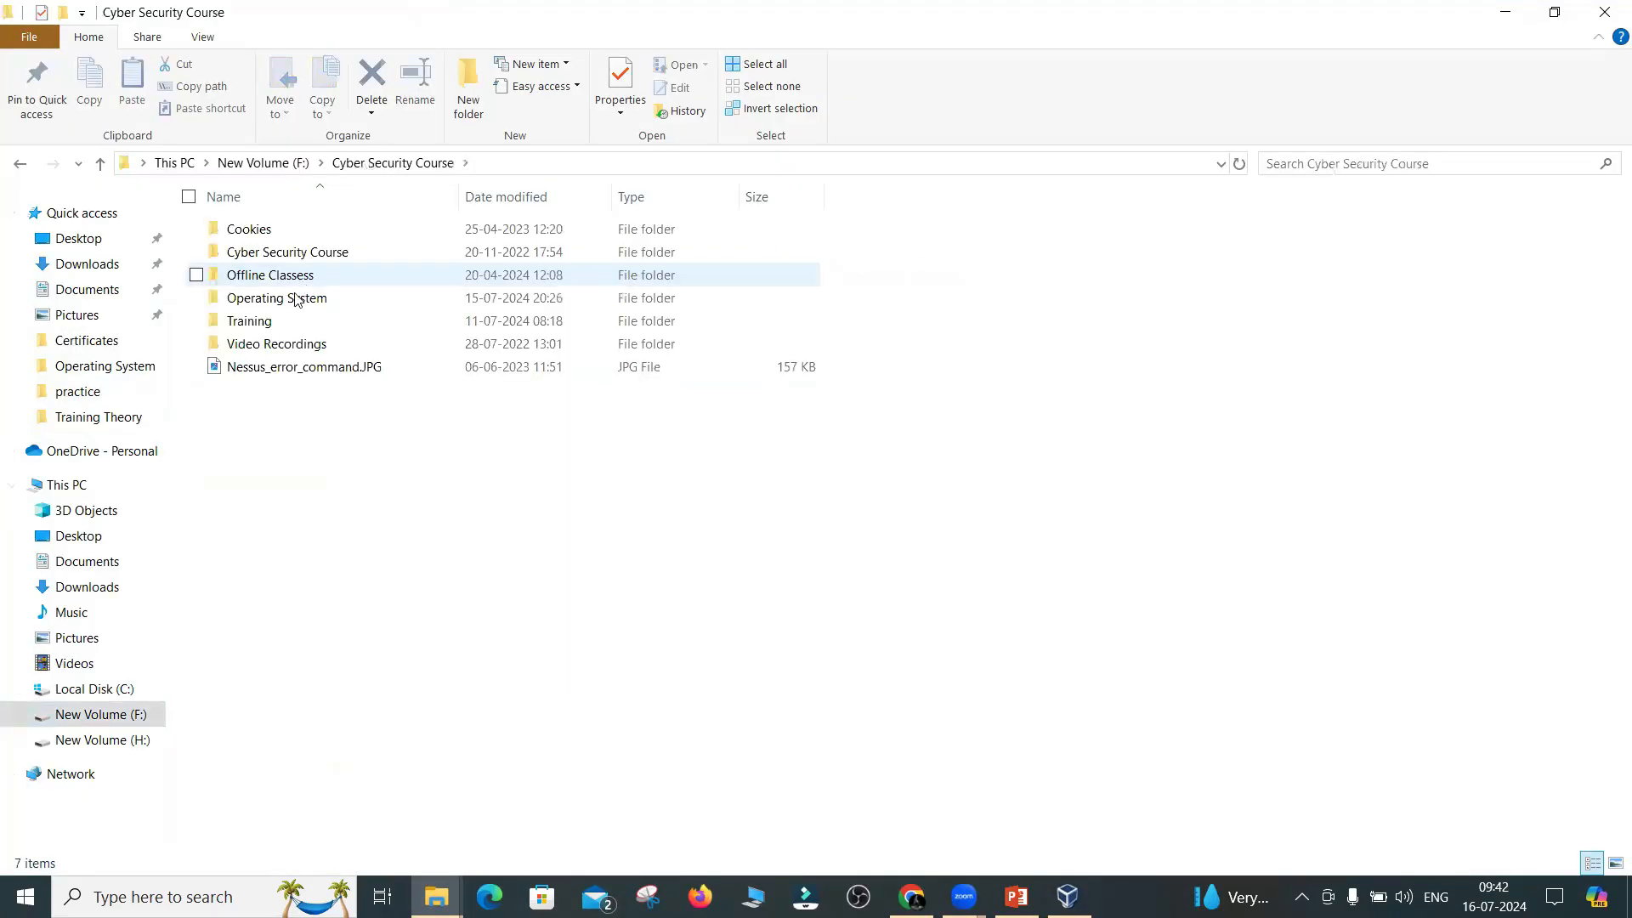
double_click(297, 299)
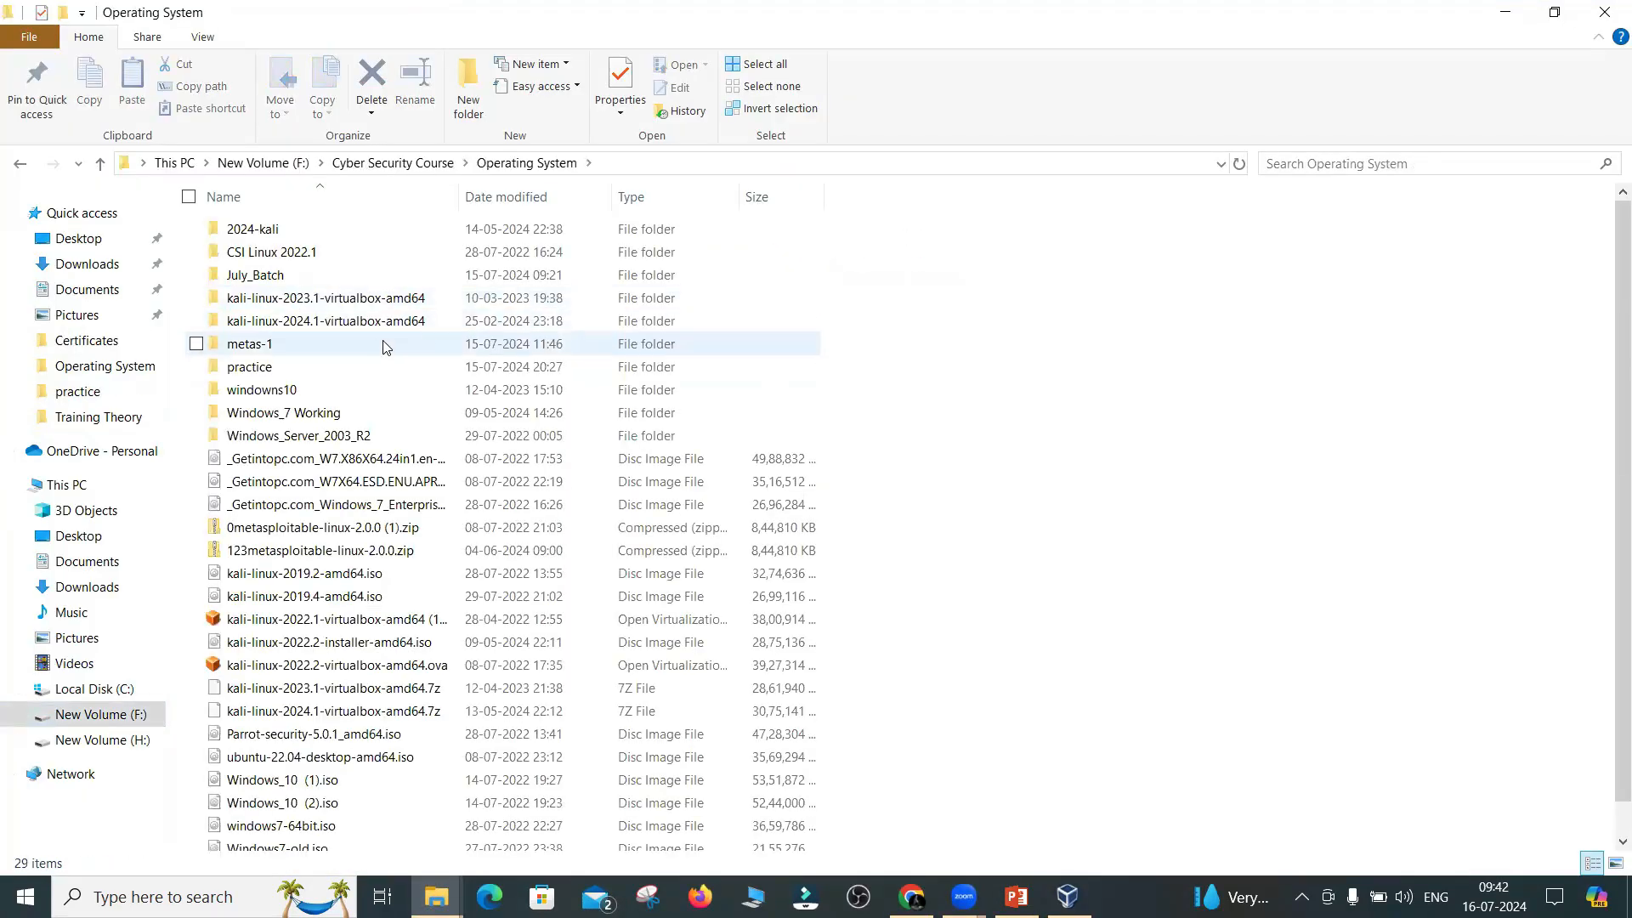
double_click(281, 366)
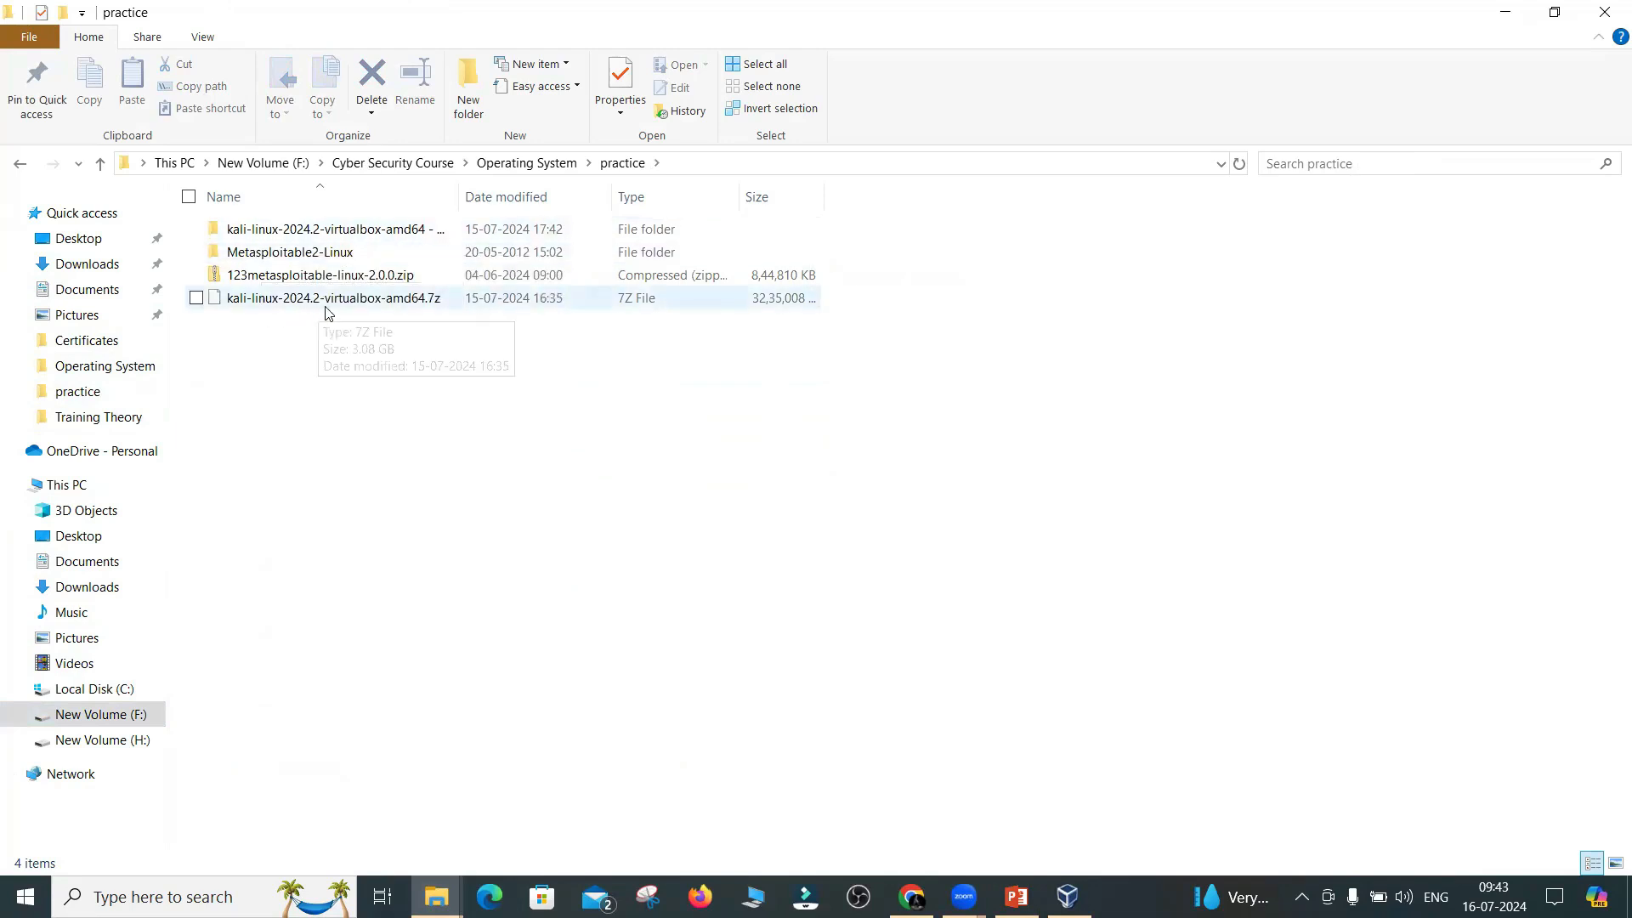
Review the extraction options available for the archive kali-linux-2024.2-virtualbox-amd64.7z without extracting it
right_click(451, 306)
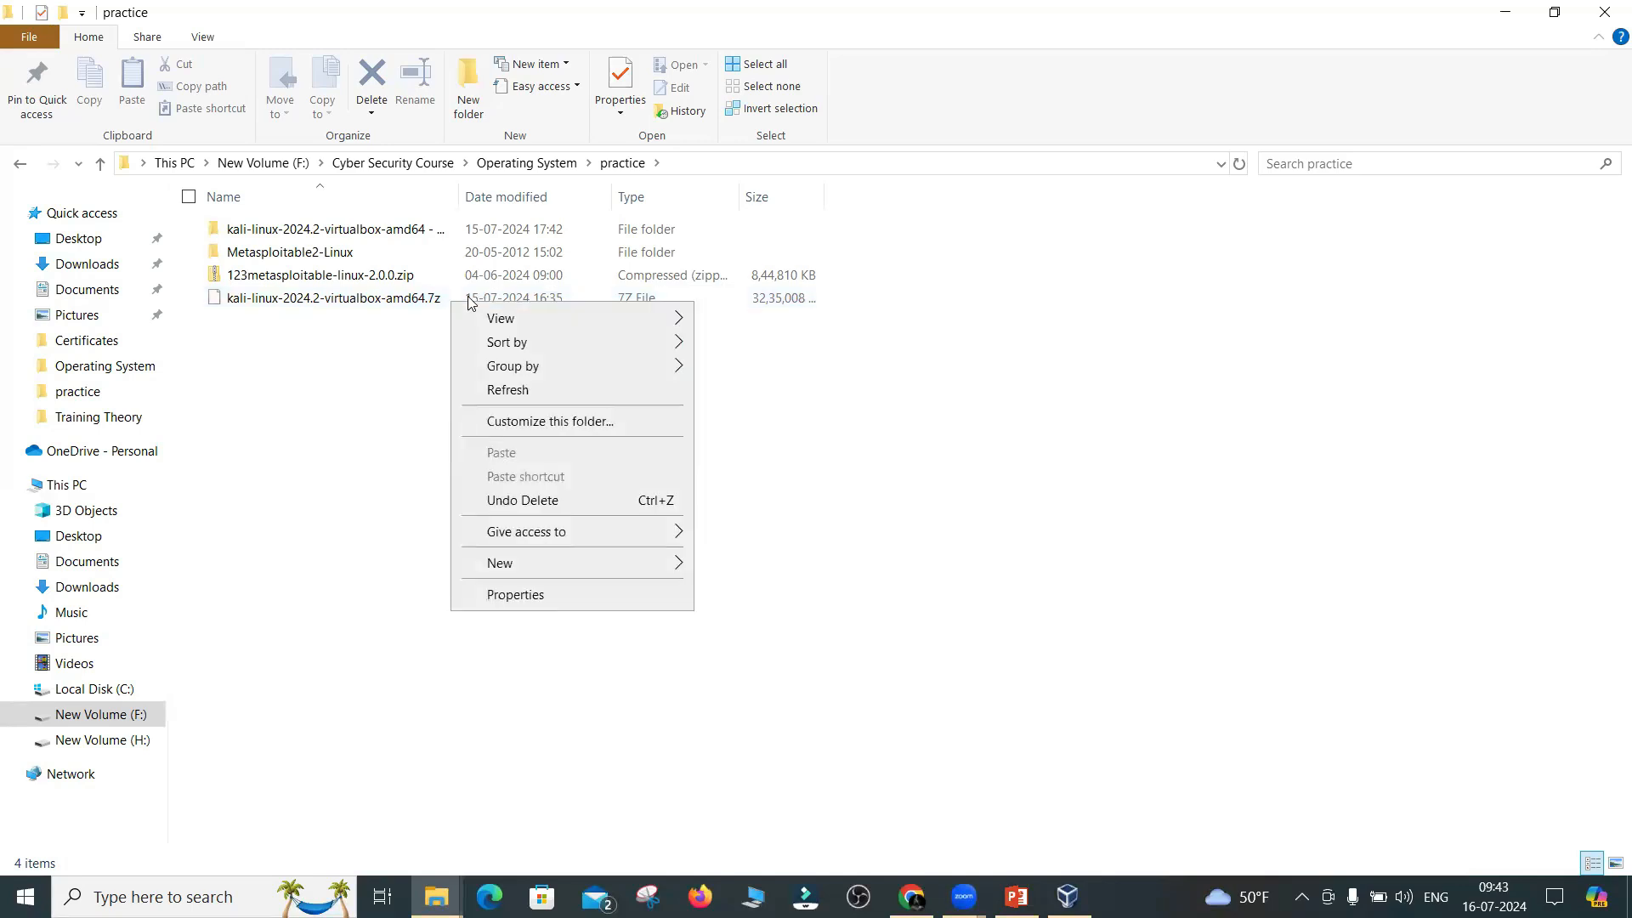
left_click(408, 303)
right_click(408, 300)
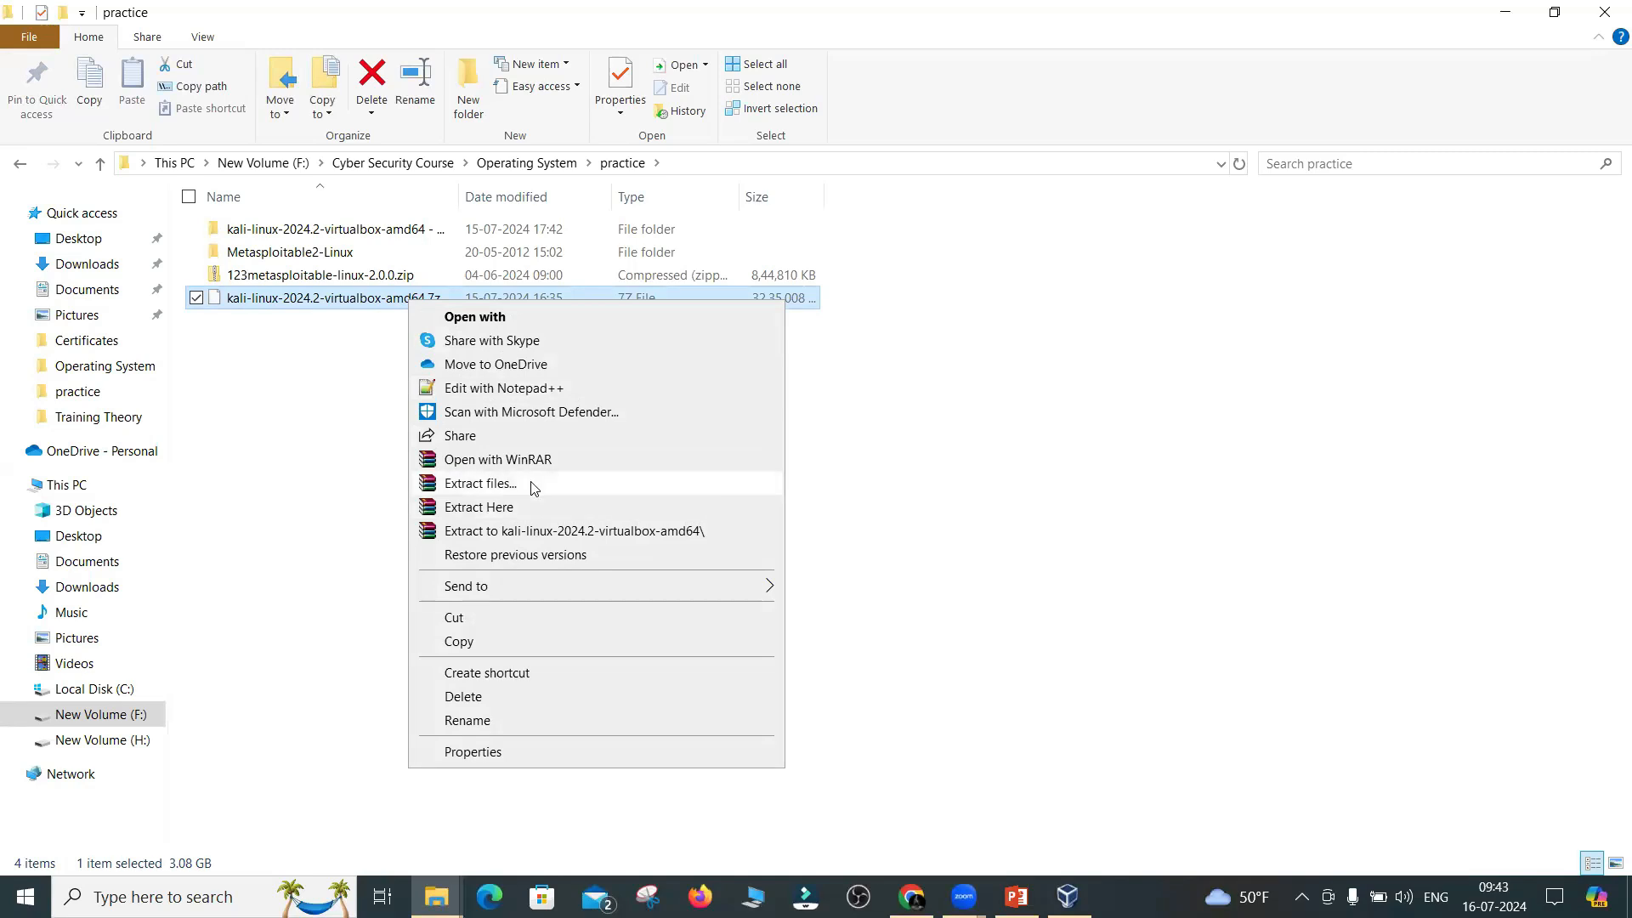
left_click(298, 466)
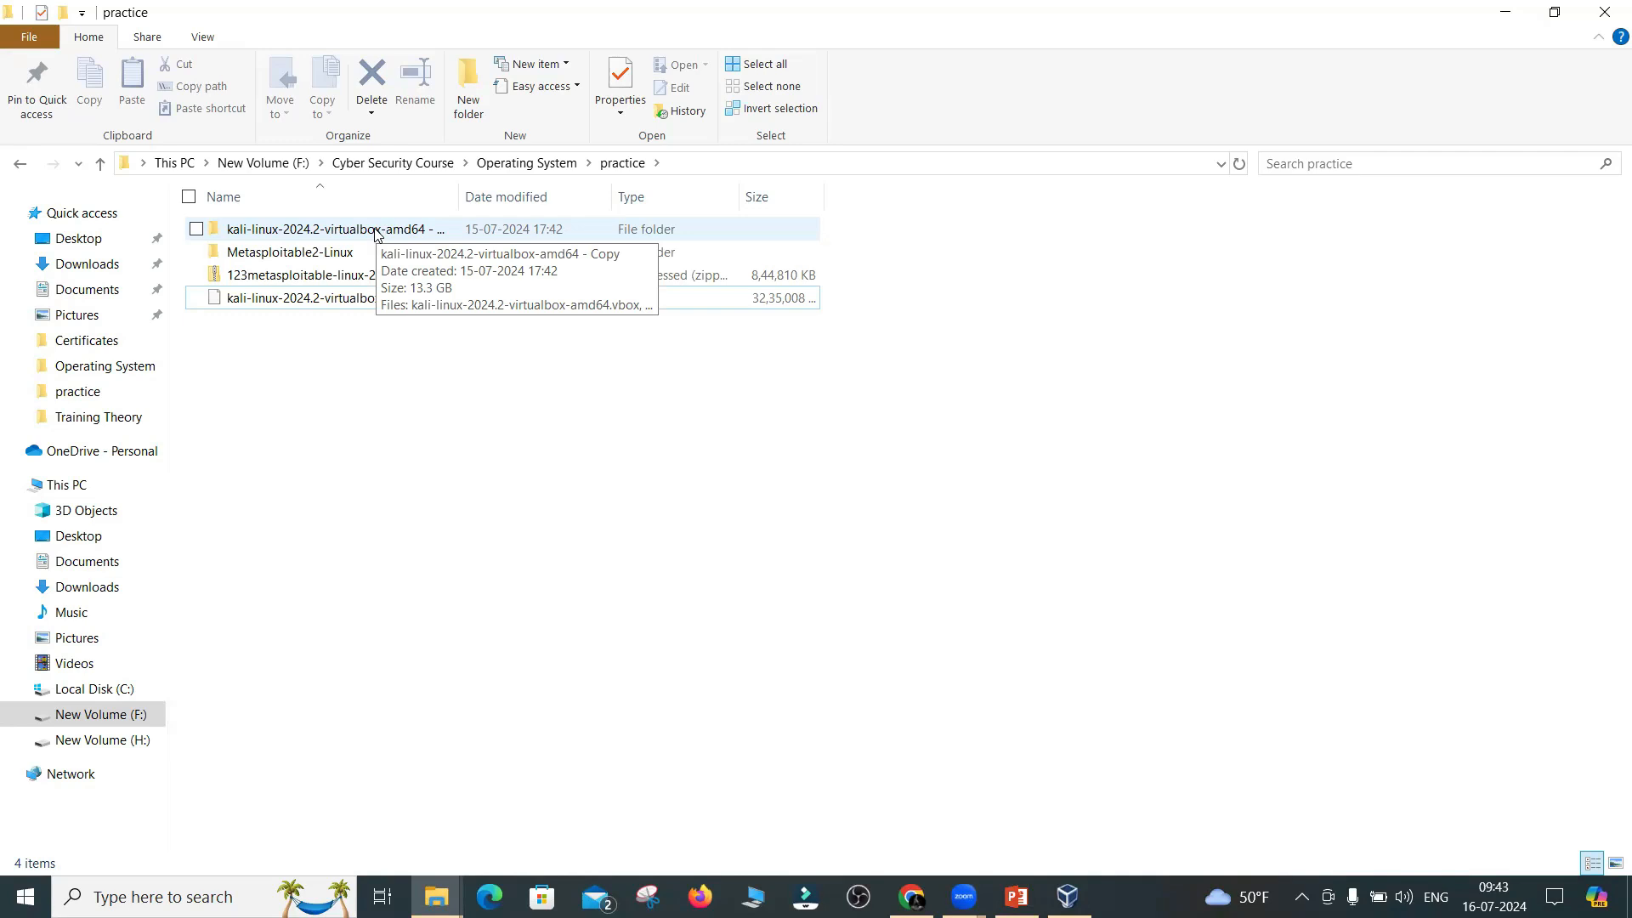
right_click(339, 298)
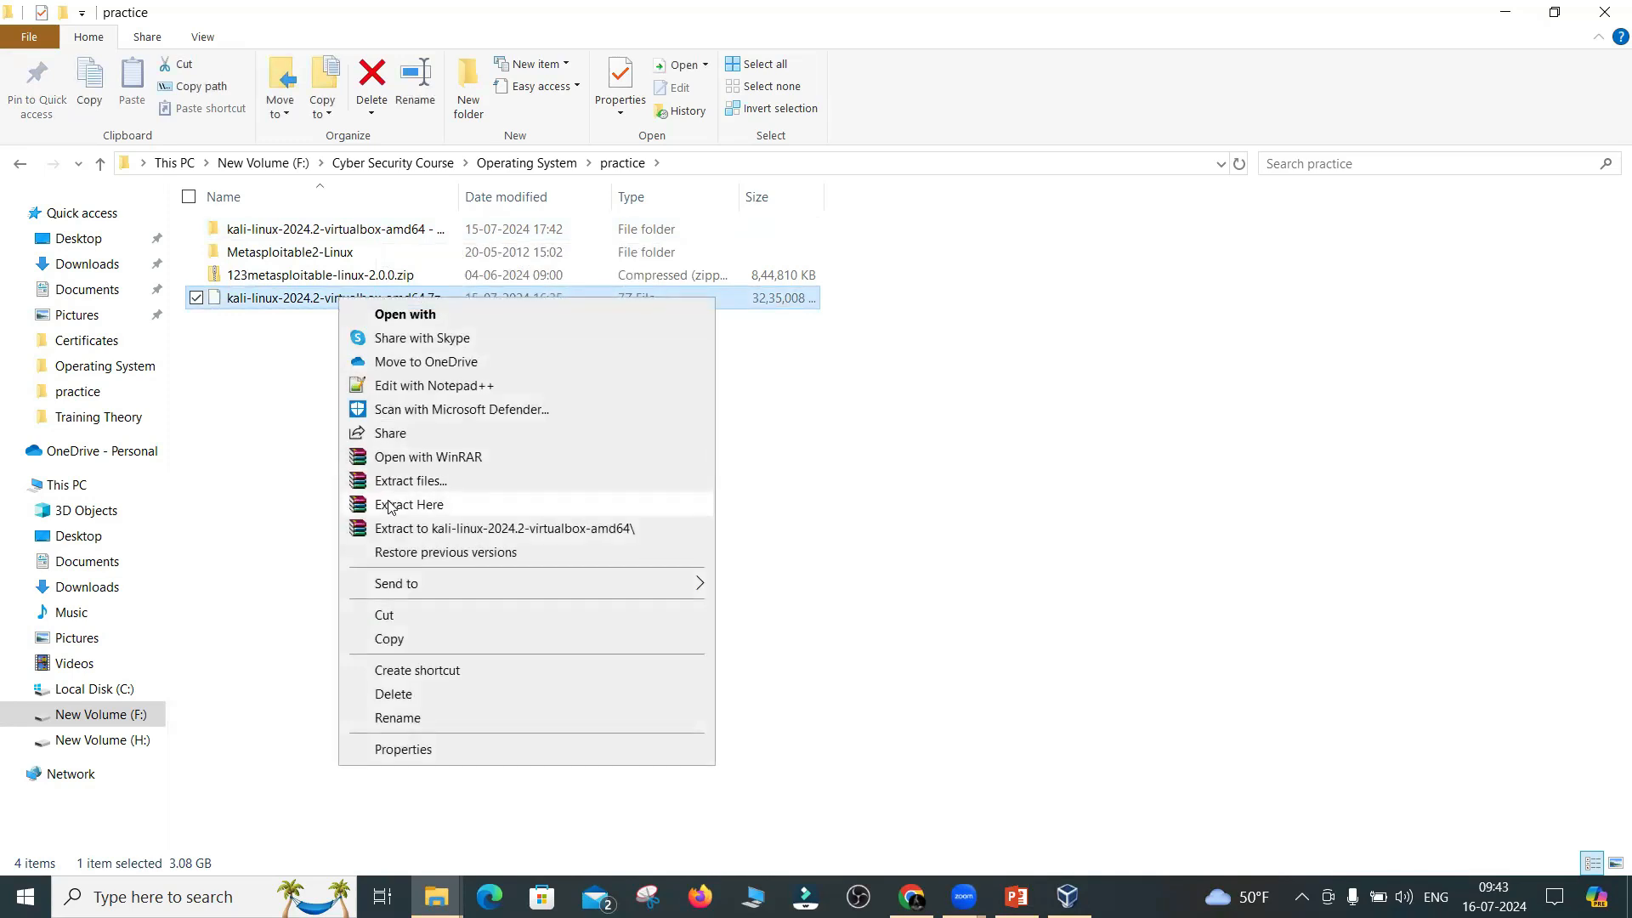
left_click(255, 467)
Inspect the files in the kali-linux-2024.2-virtualbox-amd64 - Copy folder and return to the practice folder
double_click(280, 229)
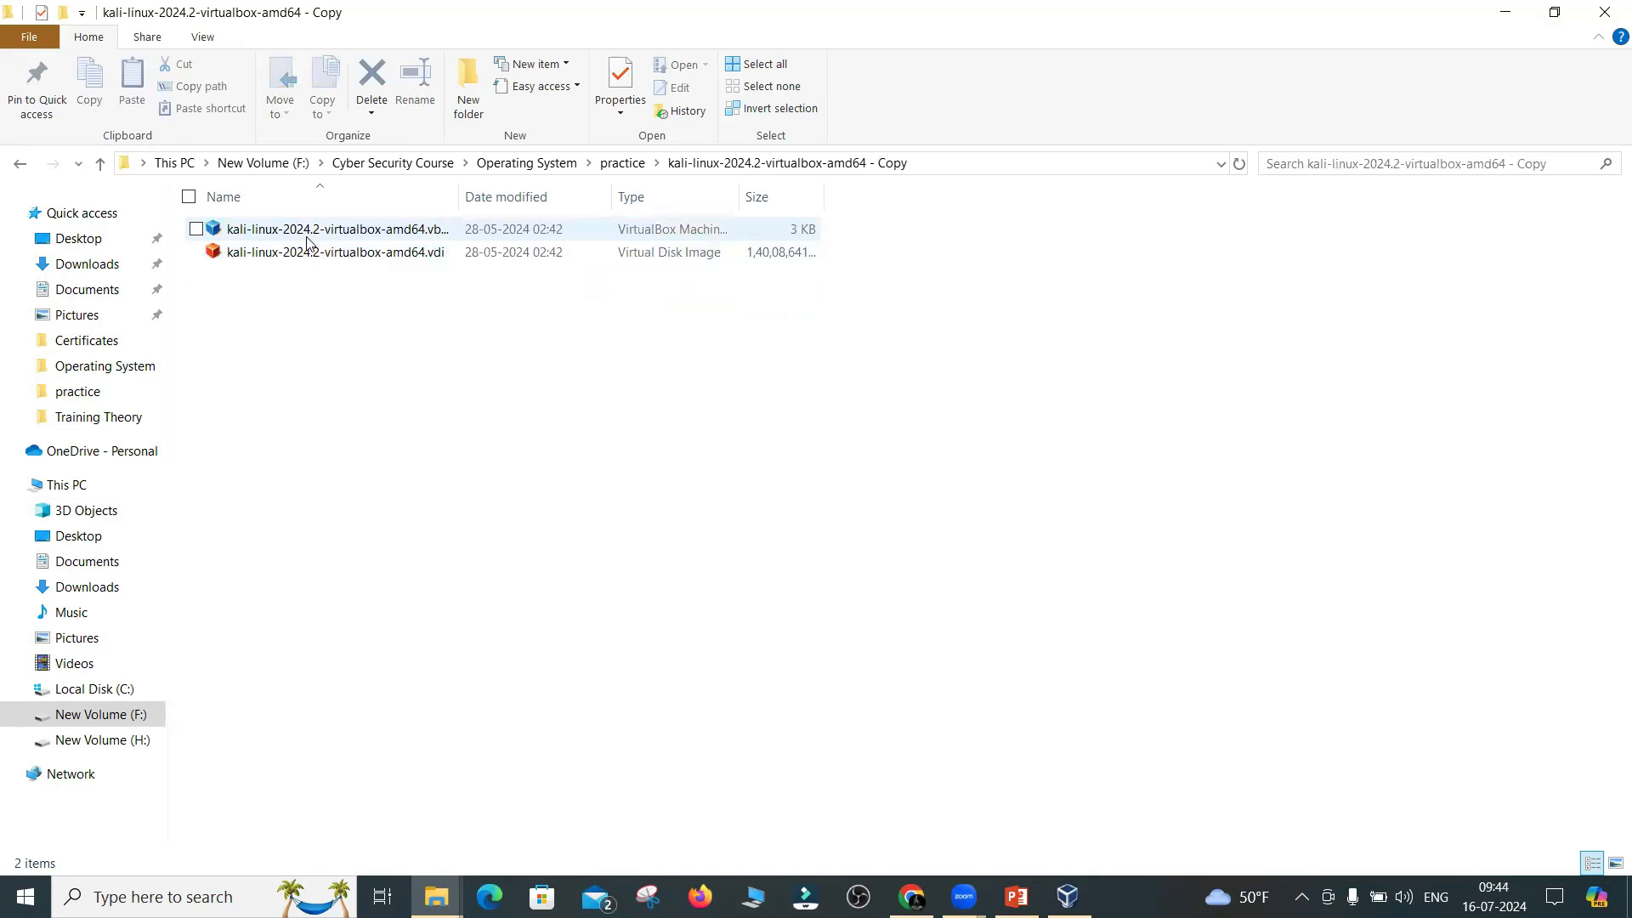
mouse_move(310, 246)
key("alt+Up")
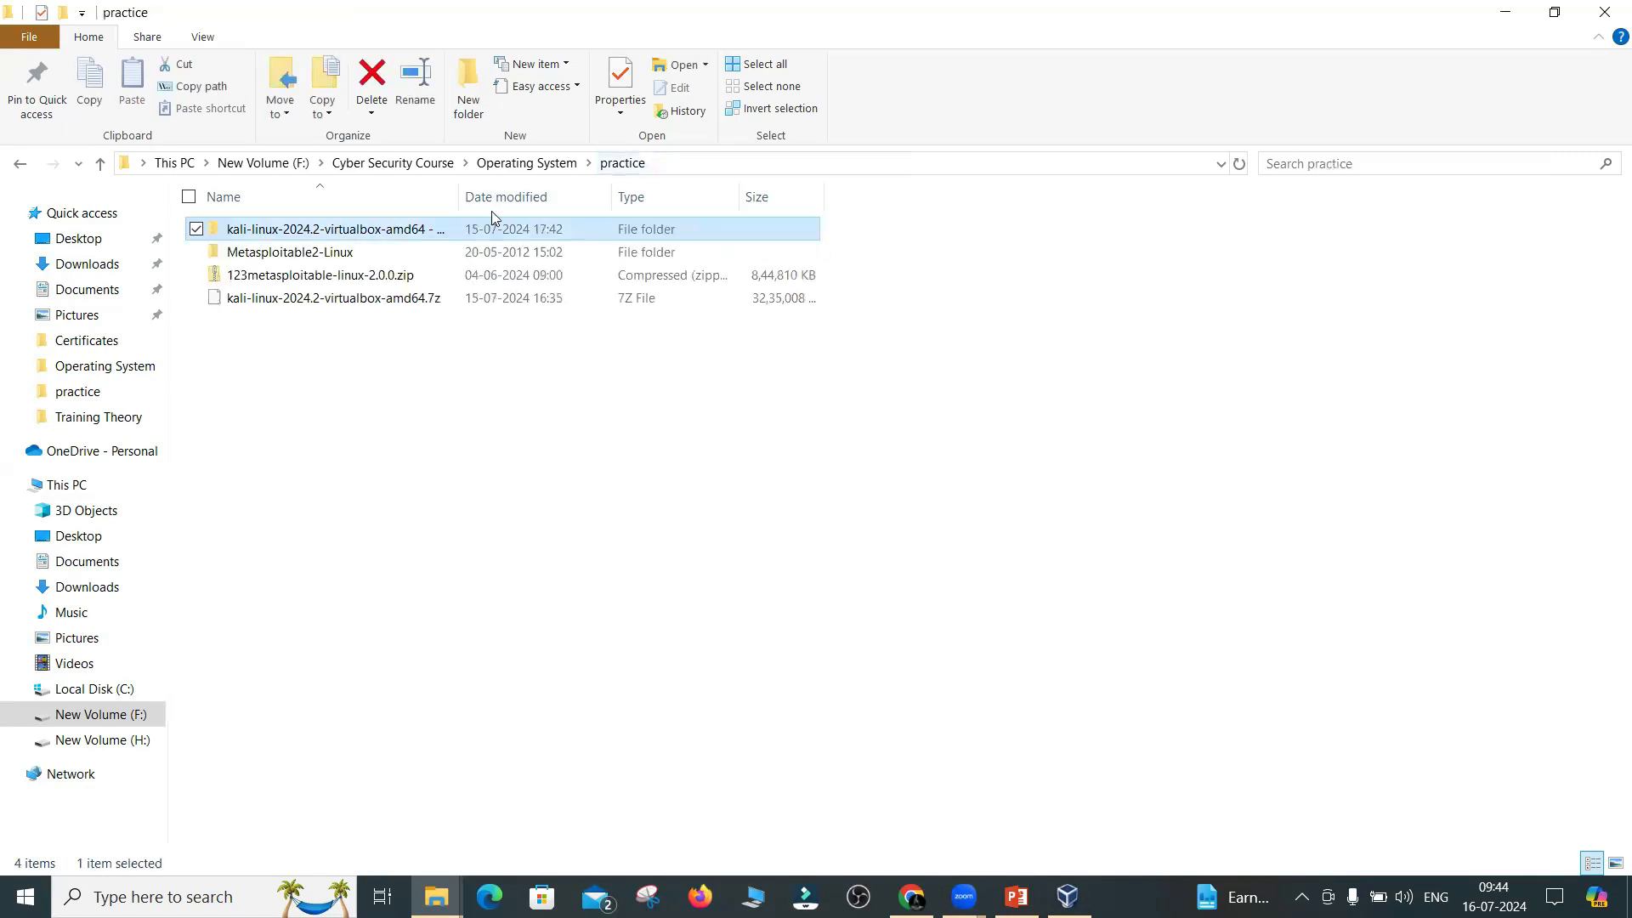
Switch to Oracle VM VirtualBox Manager and begin creating a new virtual machine named kalki_Linux
left_click(1067, 897)
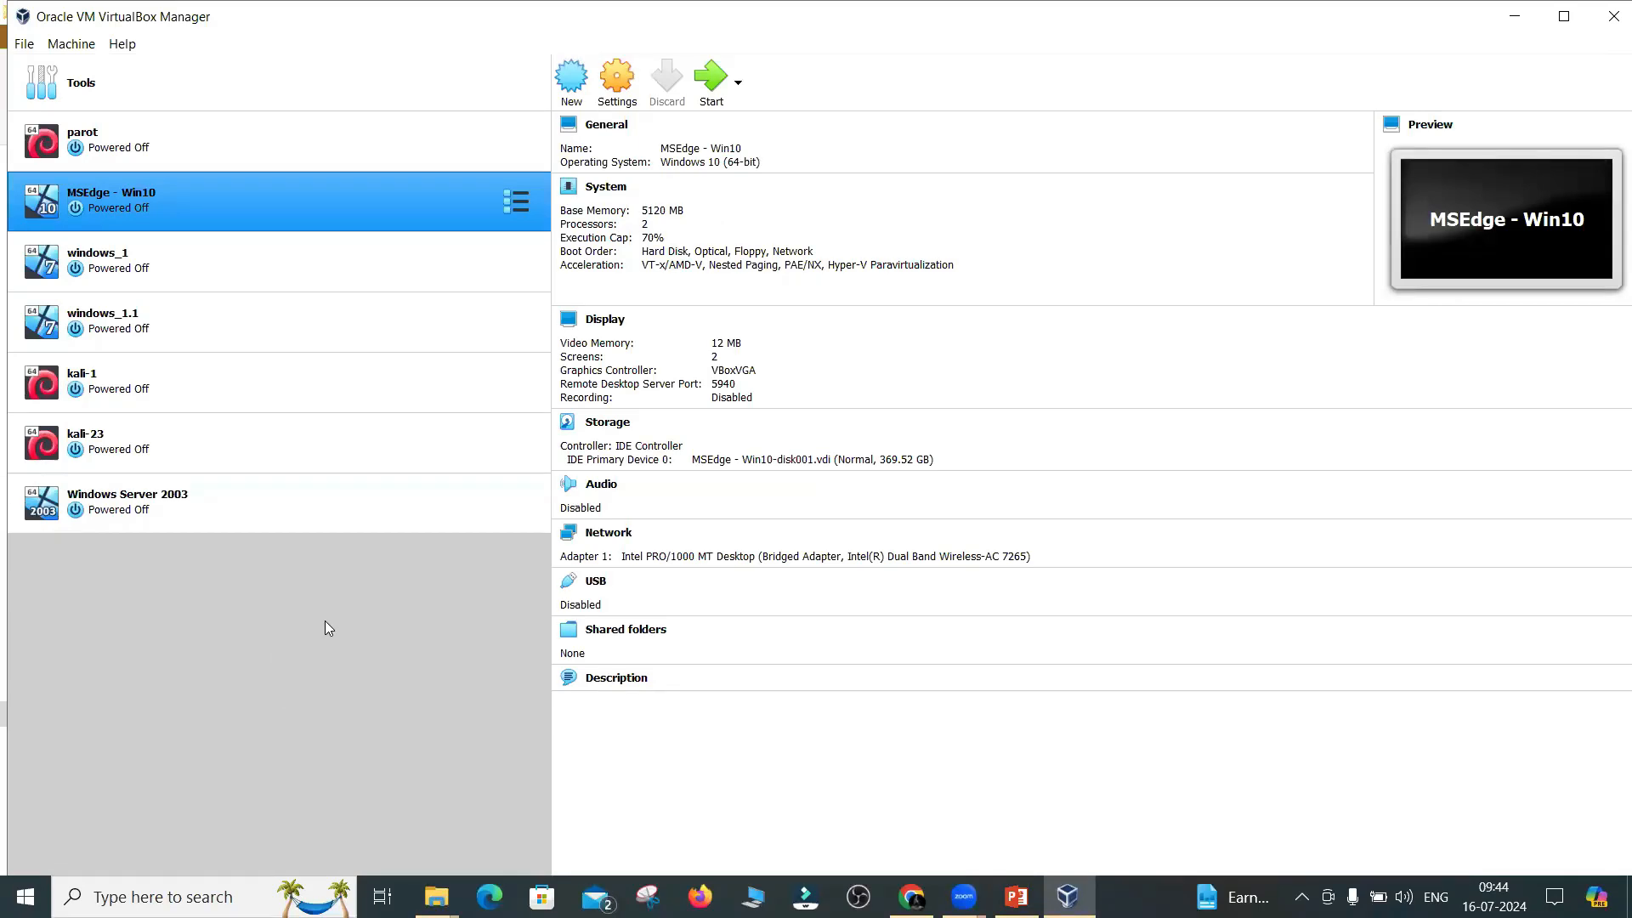
left_click(567, 84)
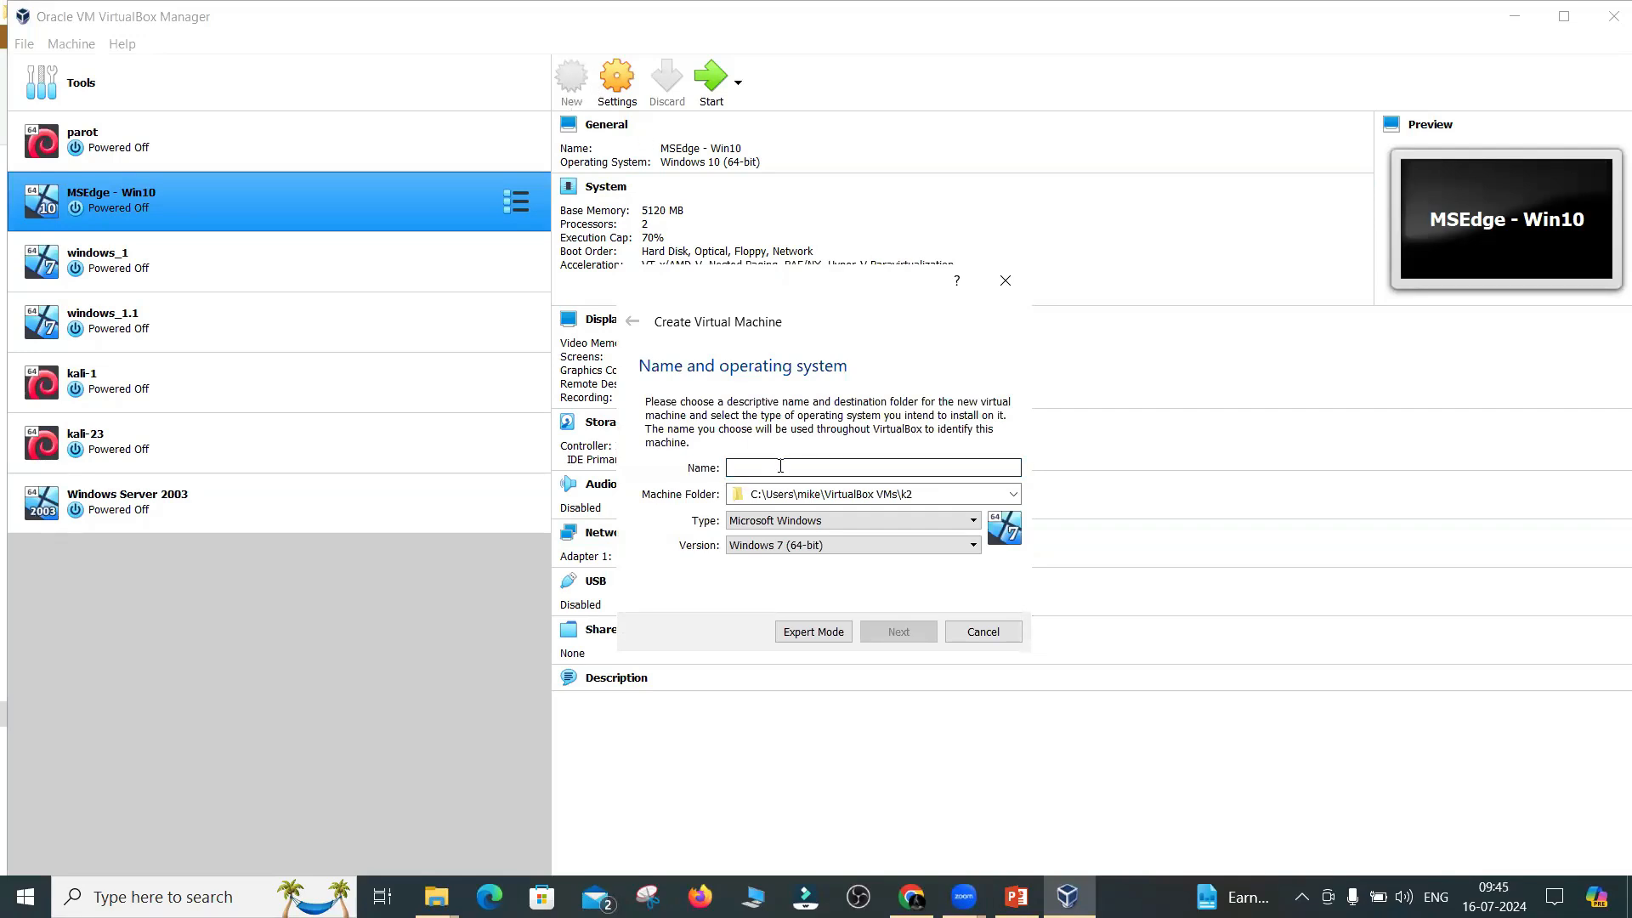
type("ka")
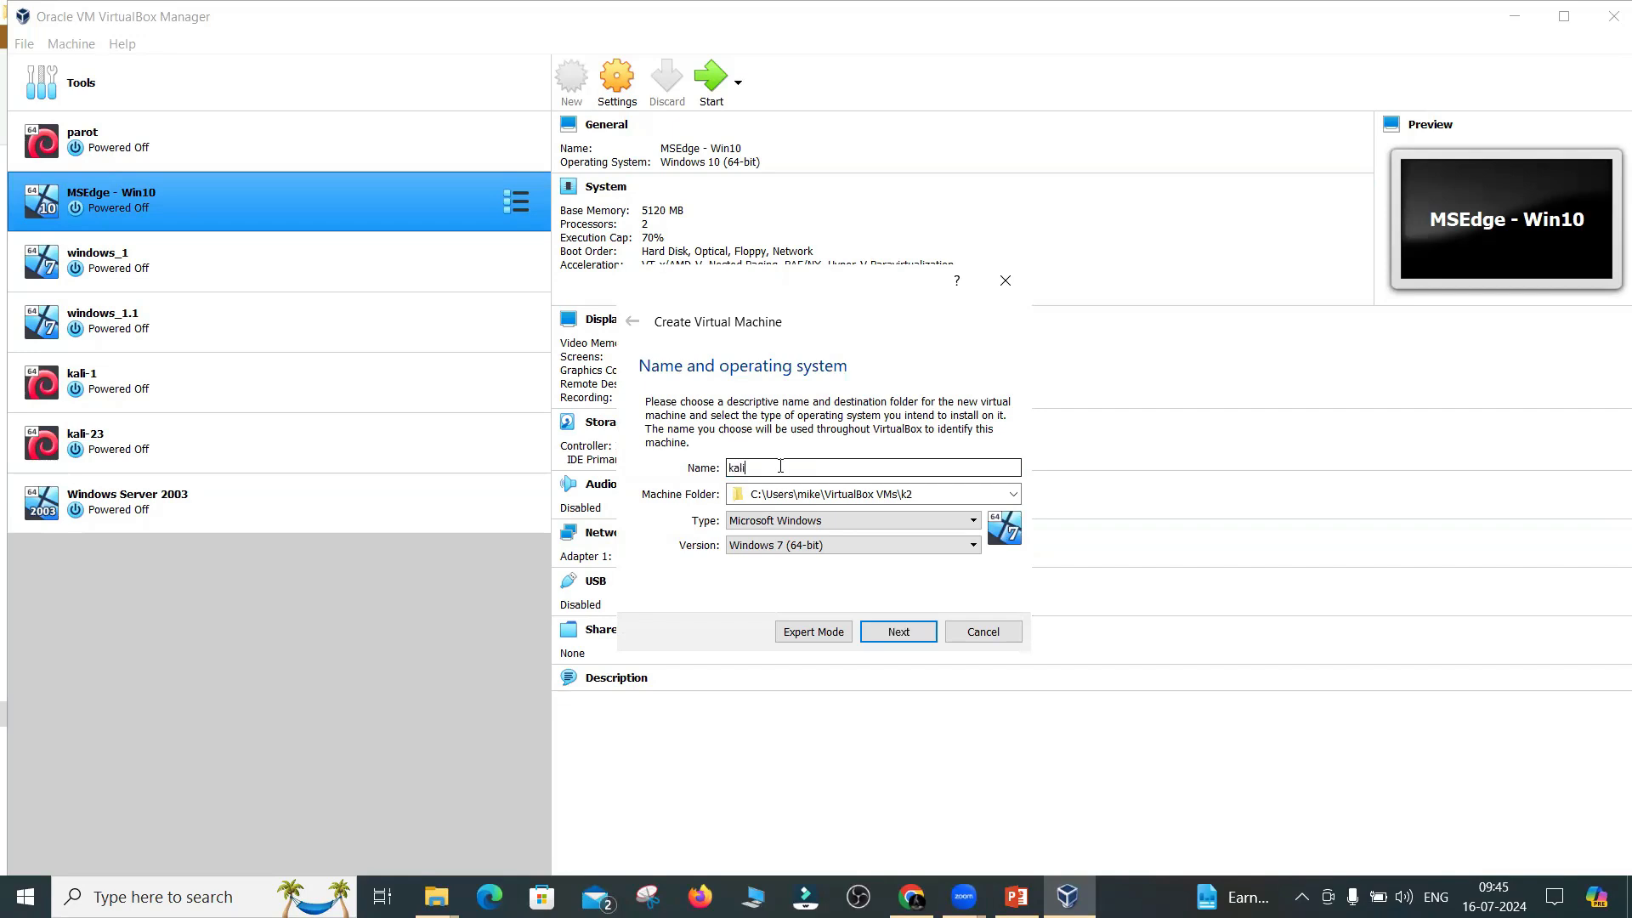
type("l")
key("BackSpace")
key("BackSpace")
type("ak")
type("ki")
type("Linux")
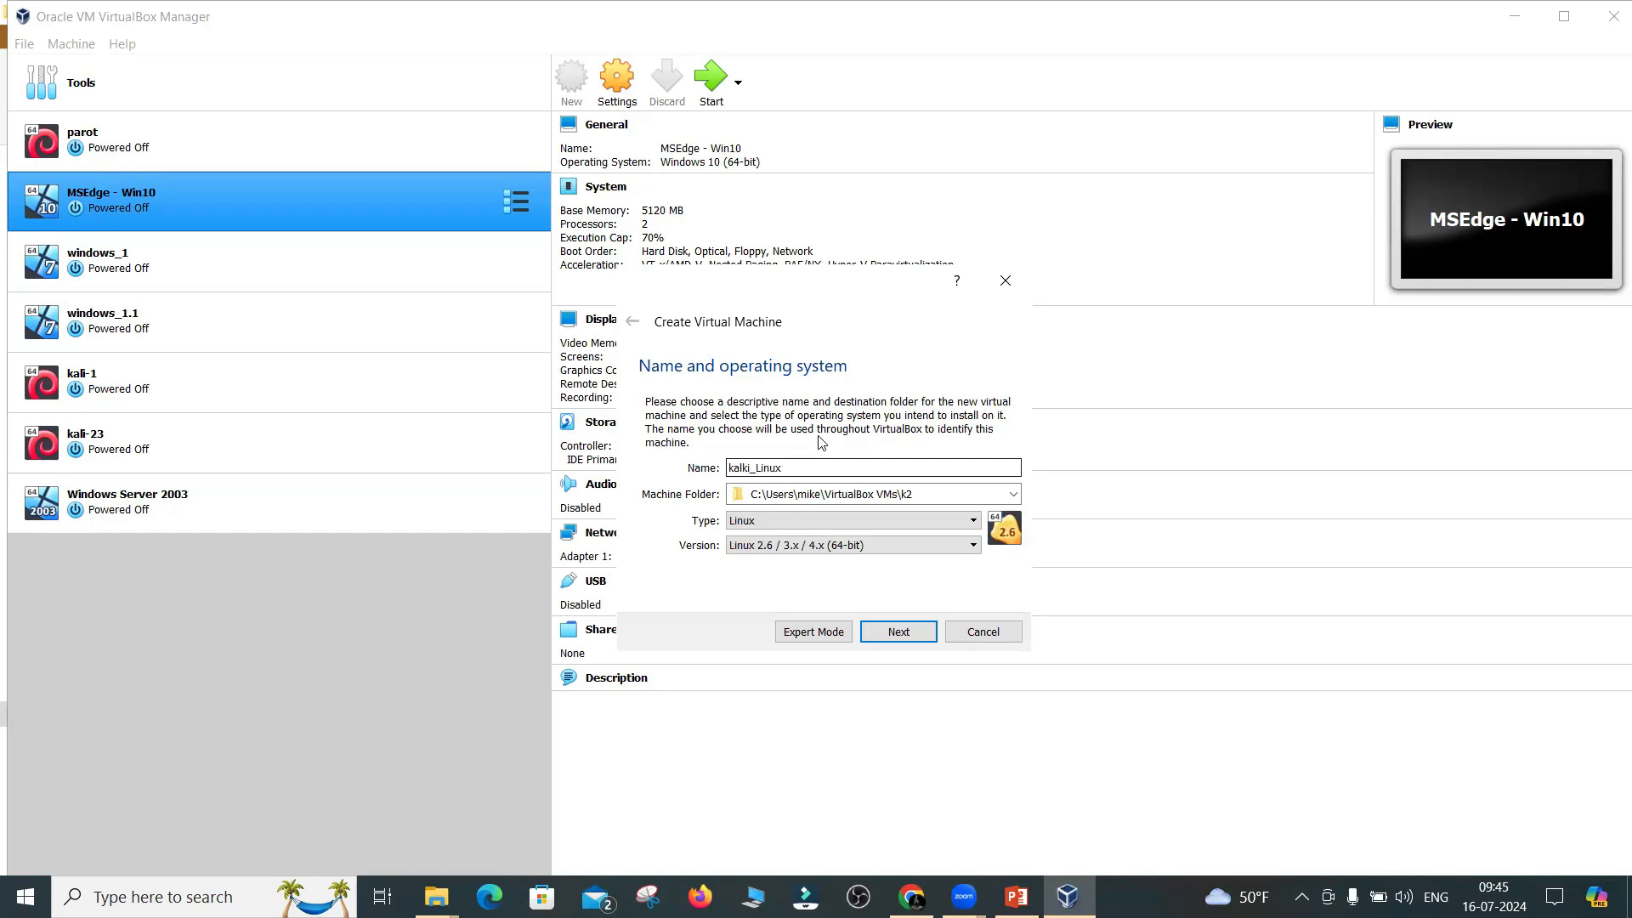
Set the new virtual machine's operating system type to Linux and its version to Debian (64-bit)
left_click(813, 549)
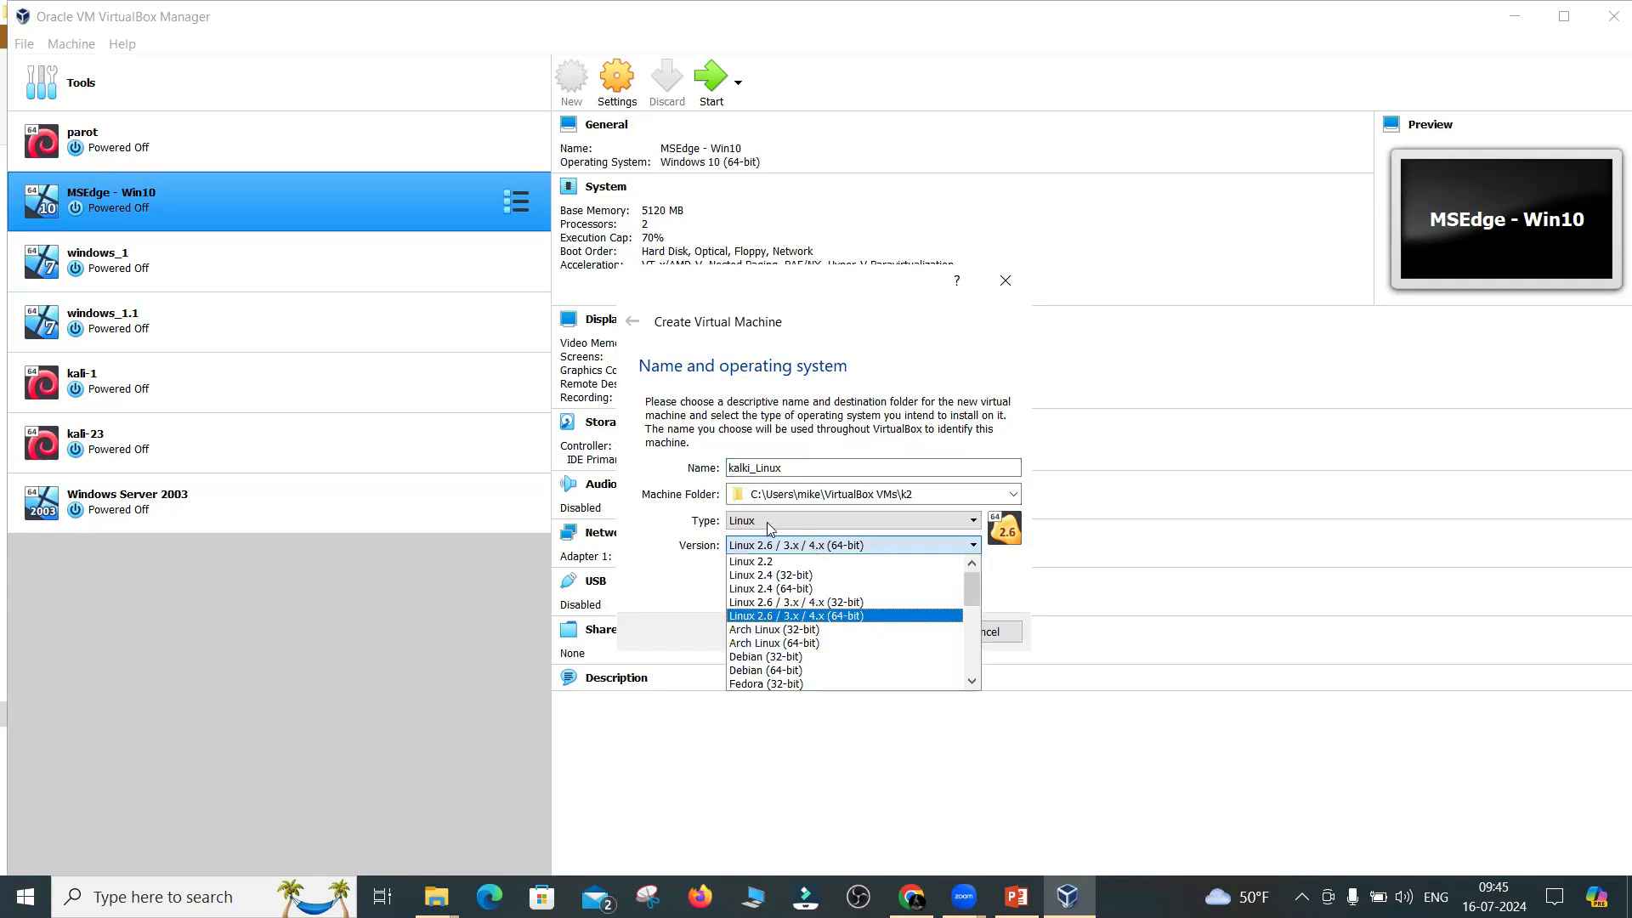
left_click(765, 521)
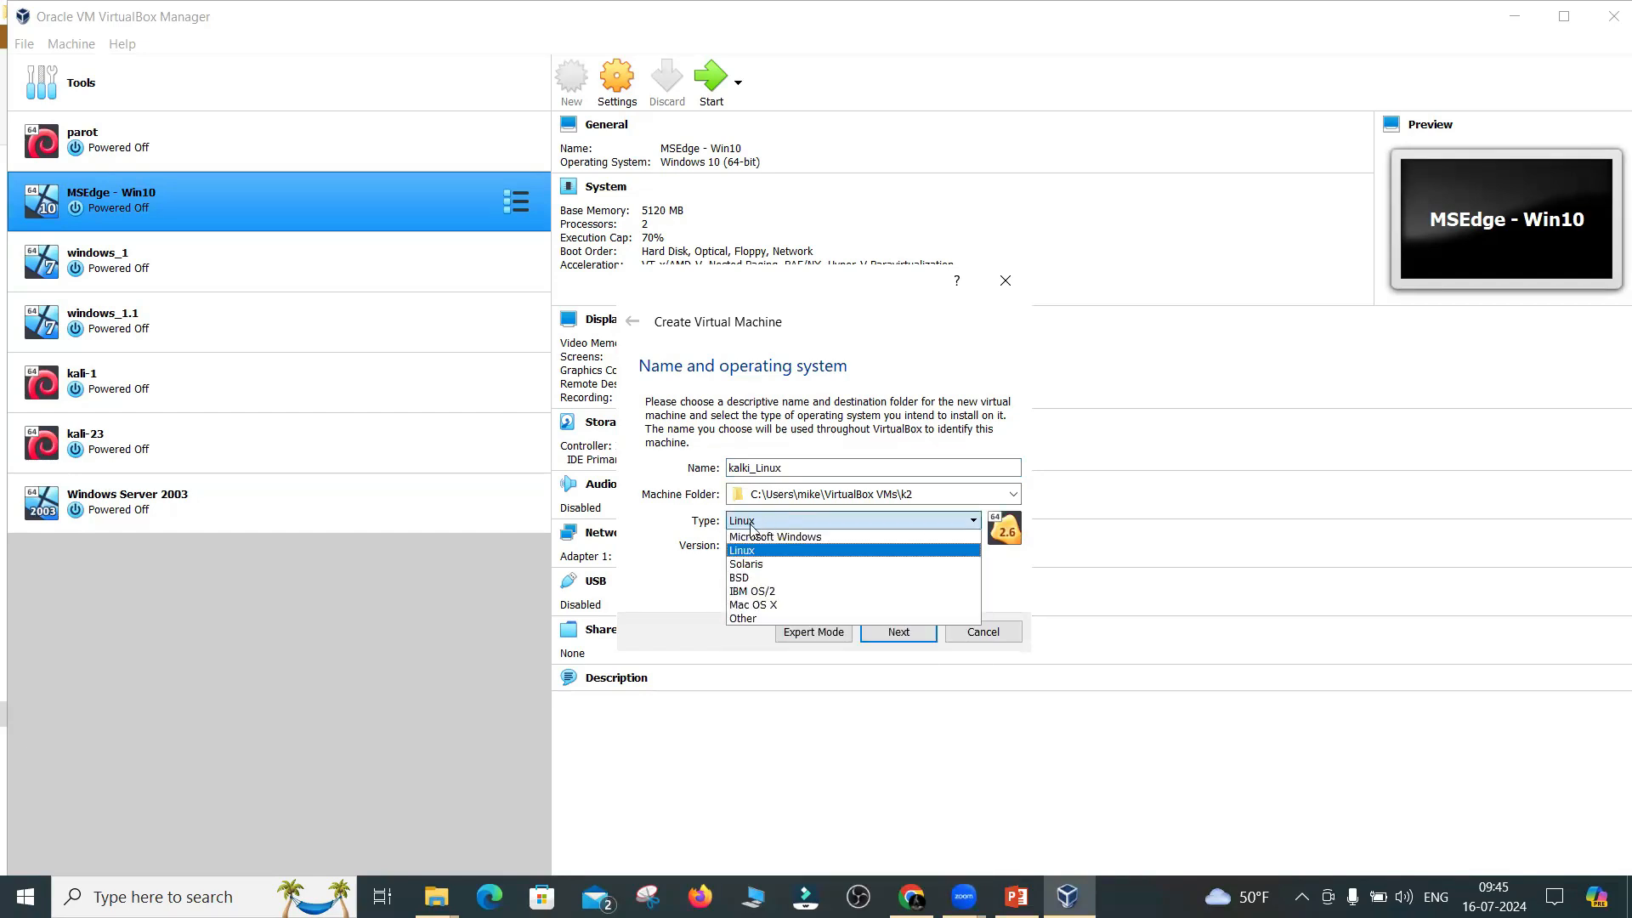
left_click(760, 552)
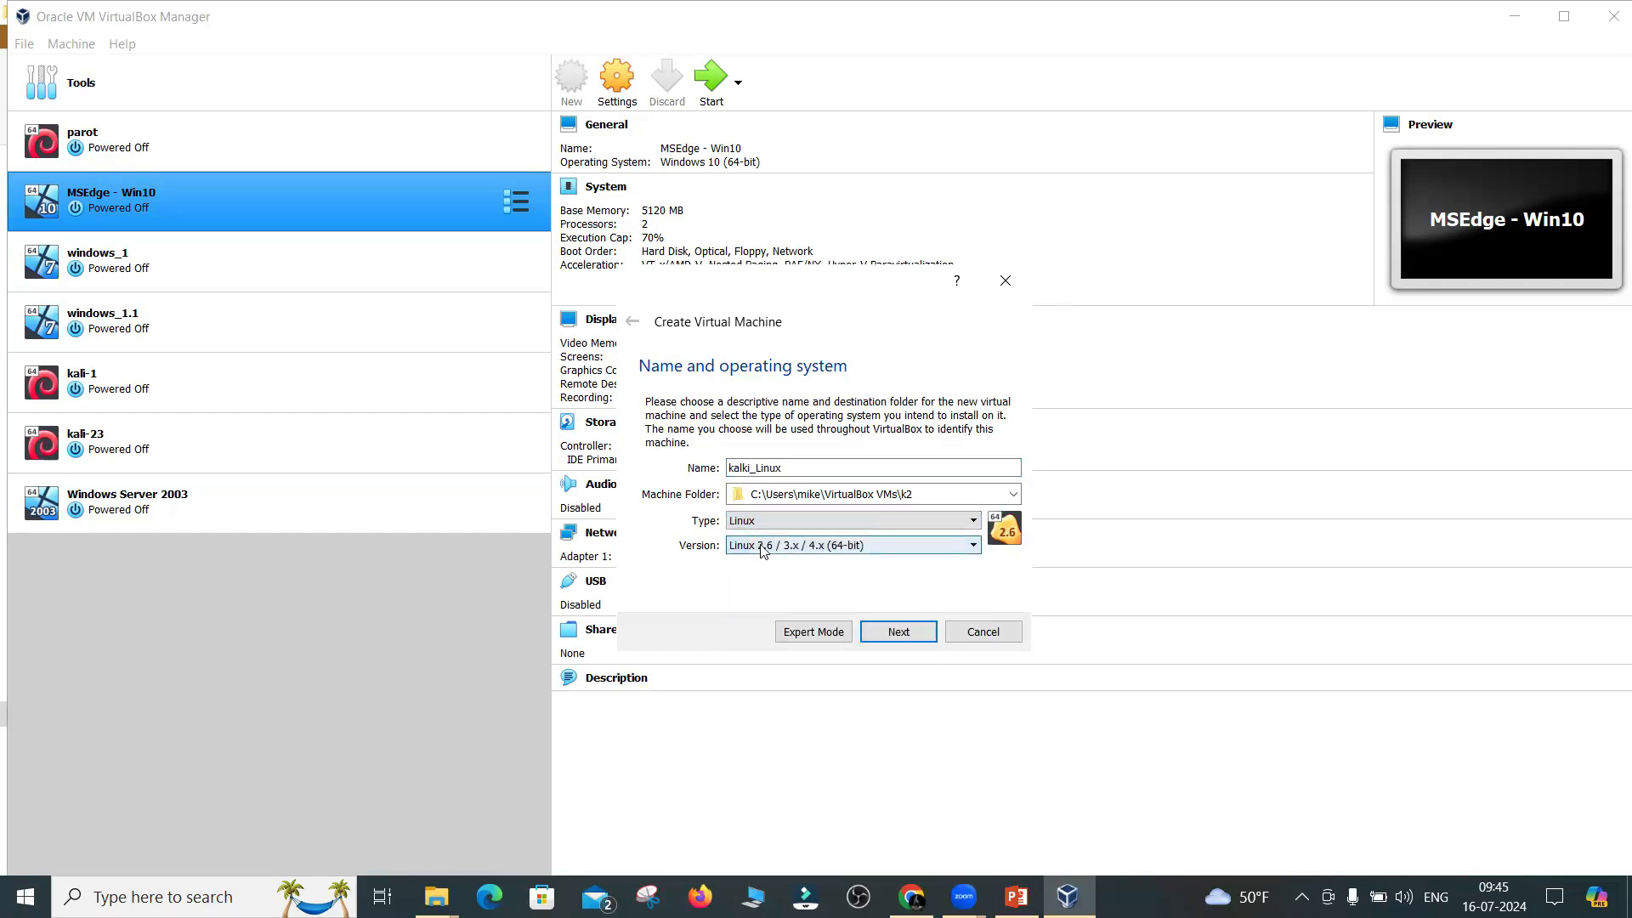
left_click(762, 553)
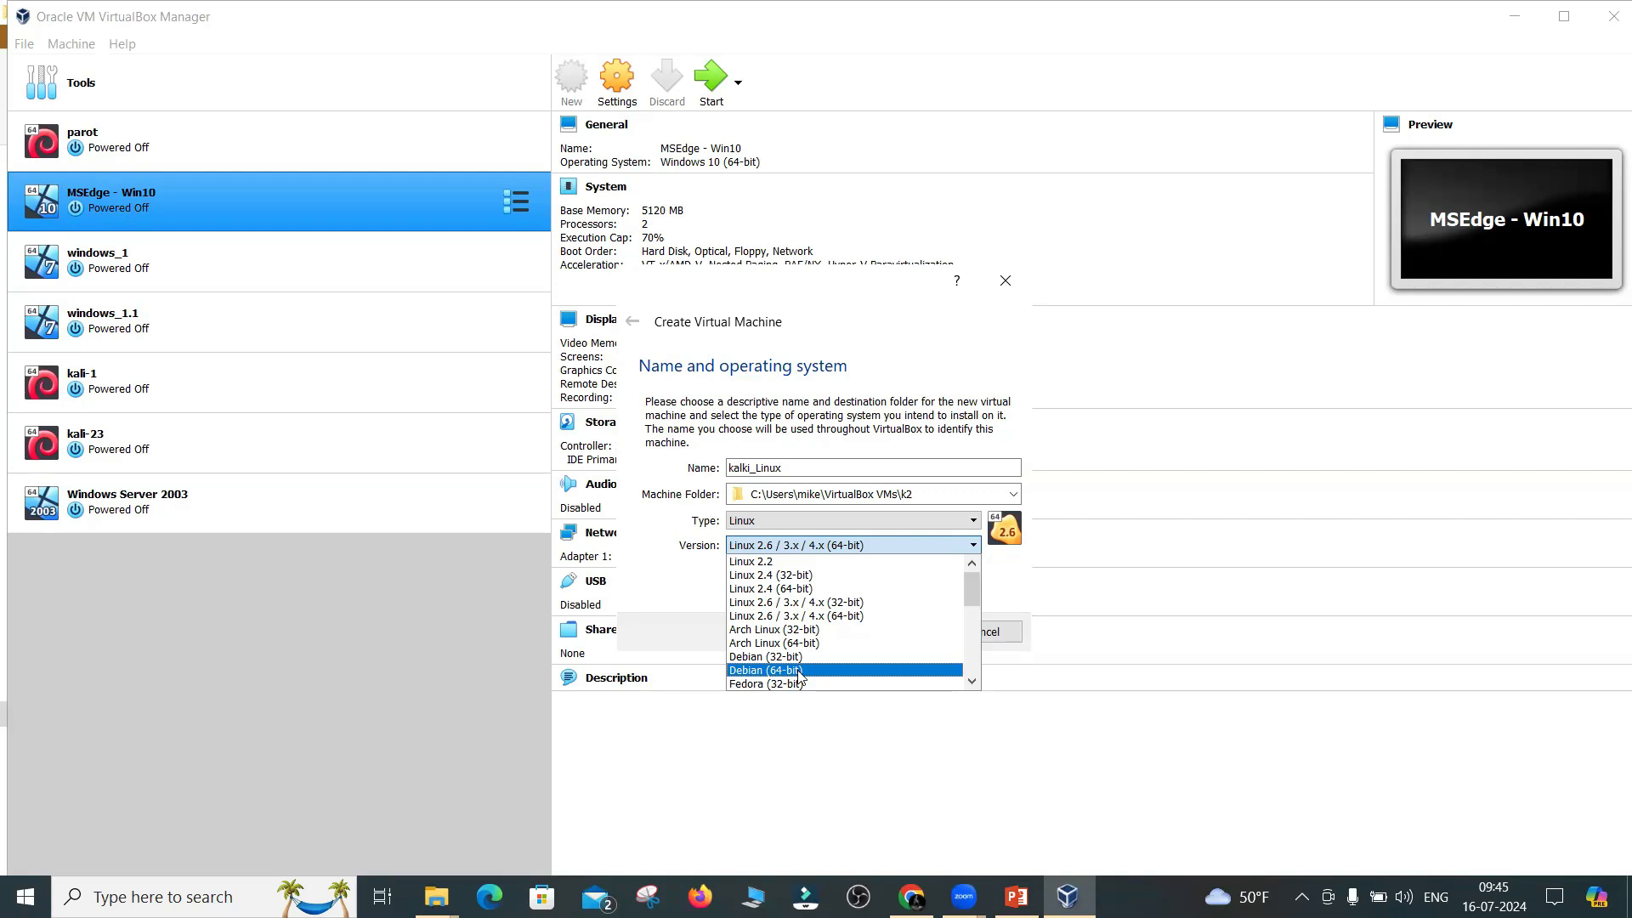
left_click(754, 677)
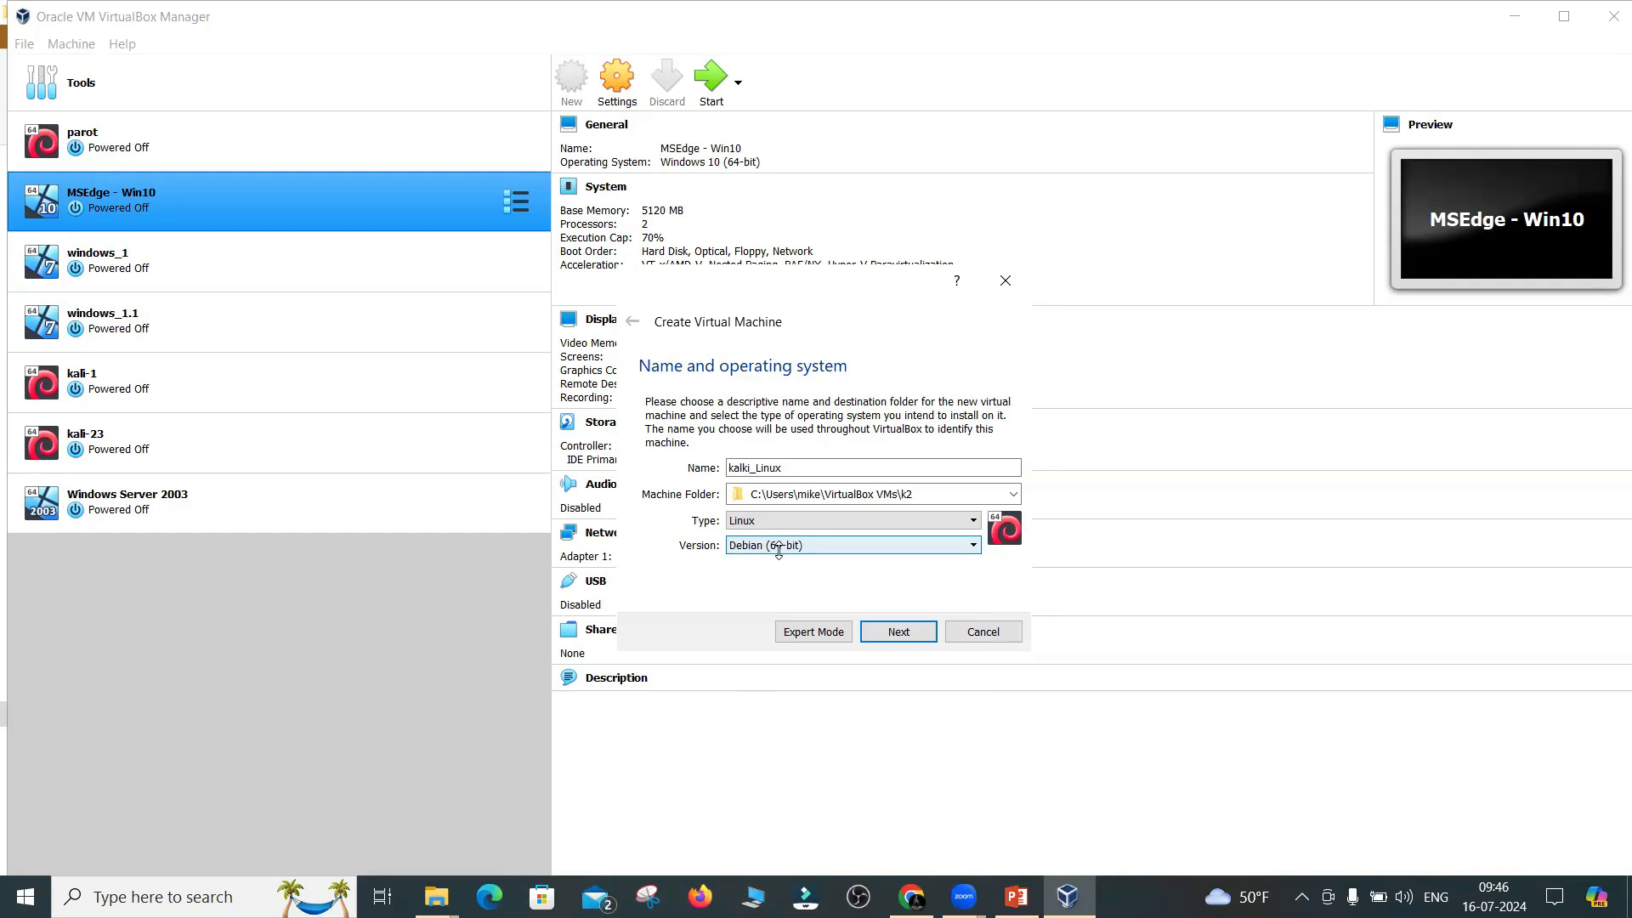
Accept the new machine's name and operating system and continue to its memory size
left_click(916, 639)
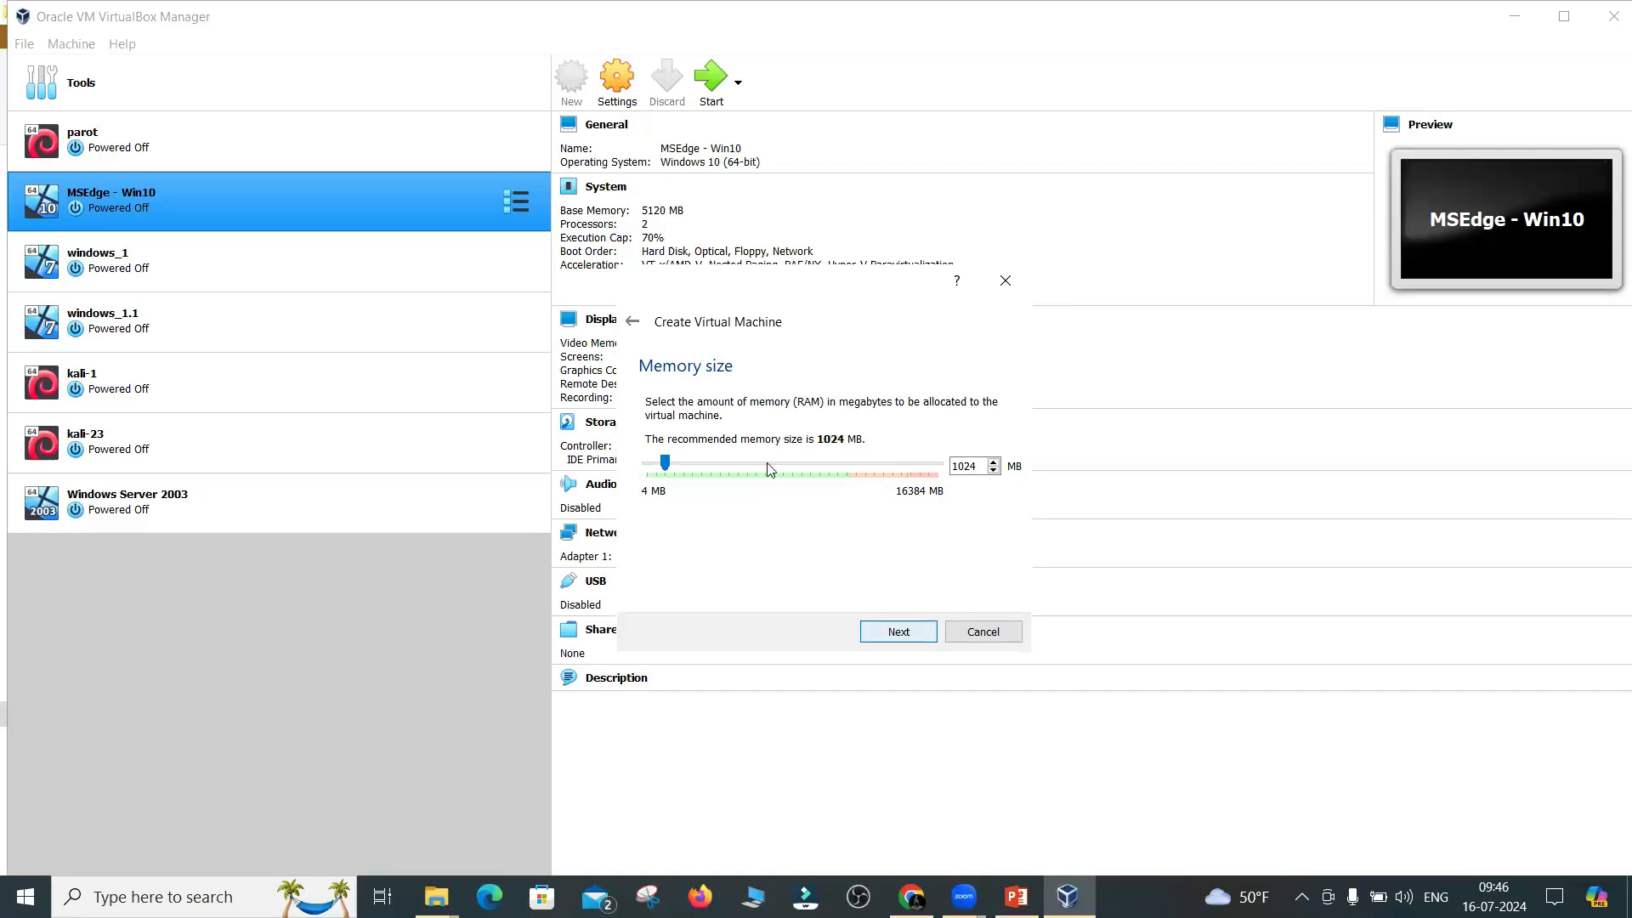
Switch to Chrome to compare the 32-bit and 64-bit pre-built images on the Kali download page, and return to VirtualBox
key("alt+Tab")
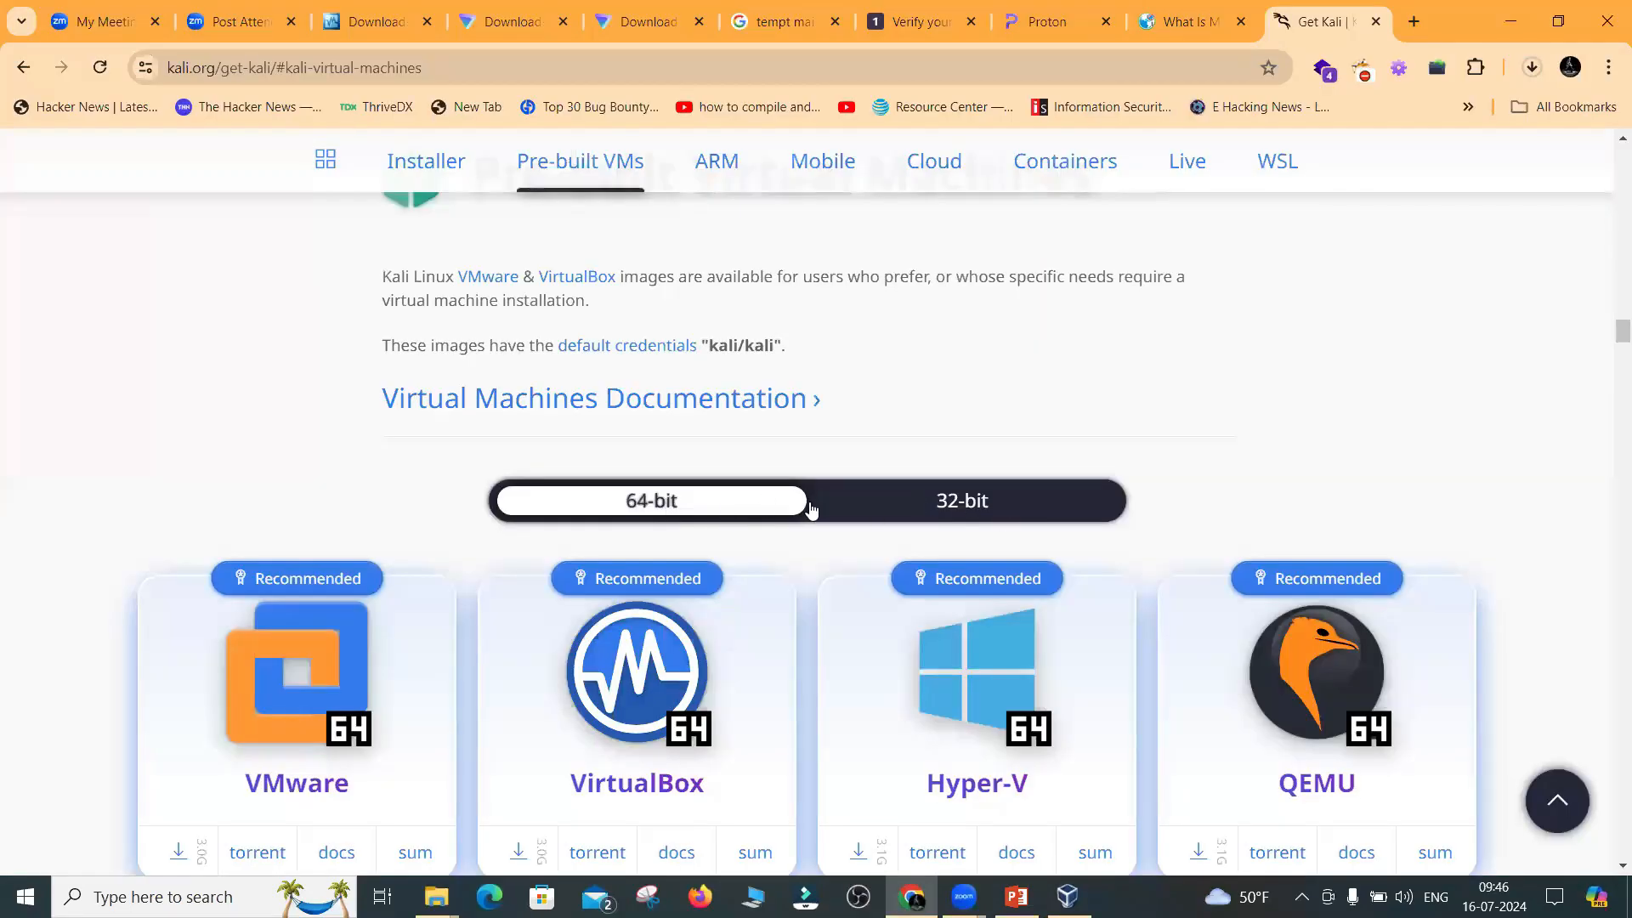
left_click(939, 509)
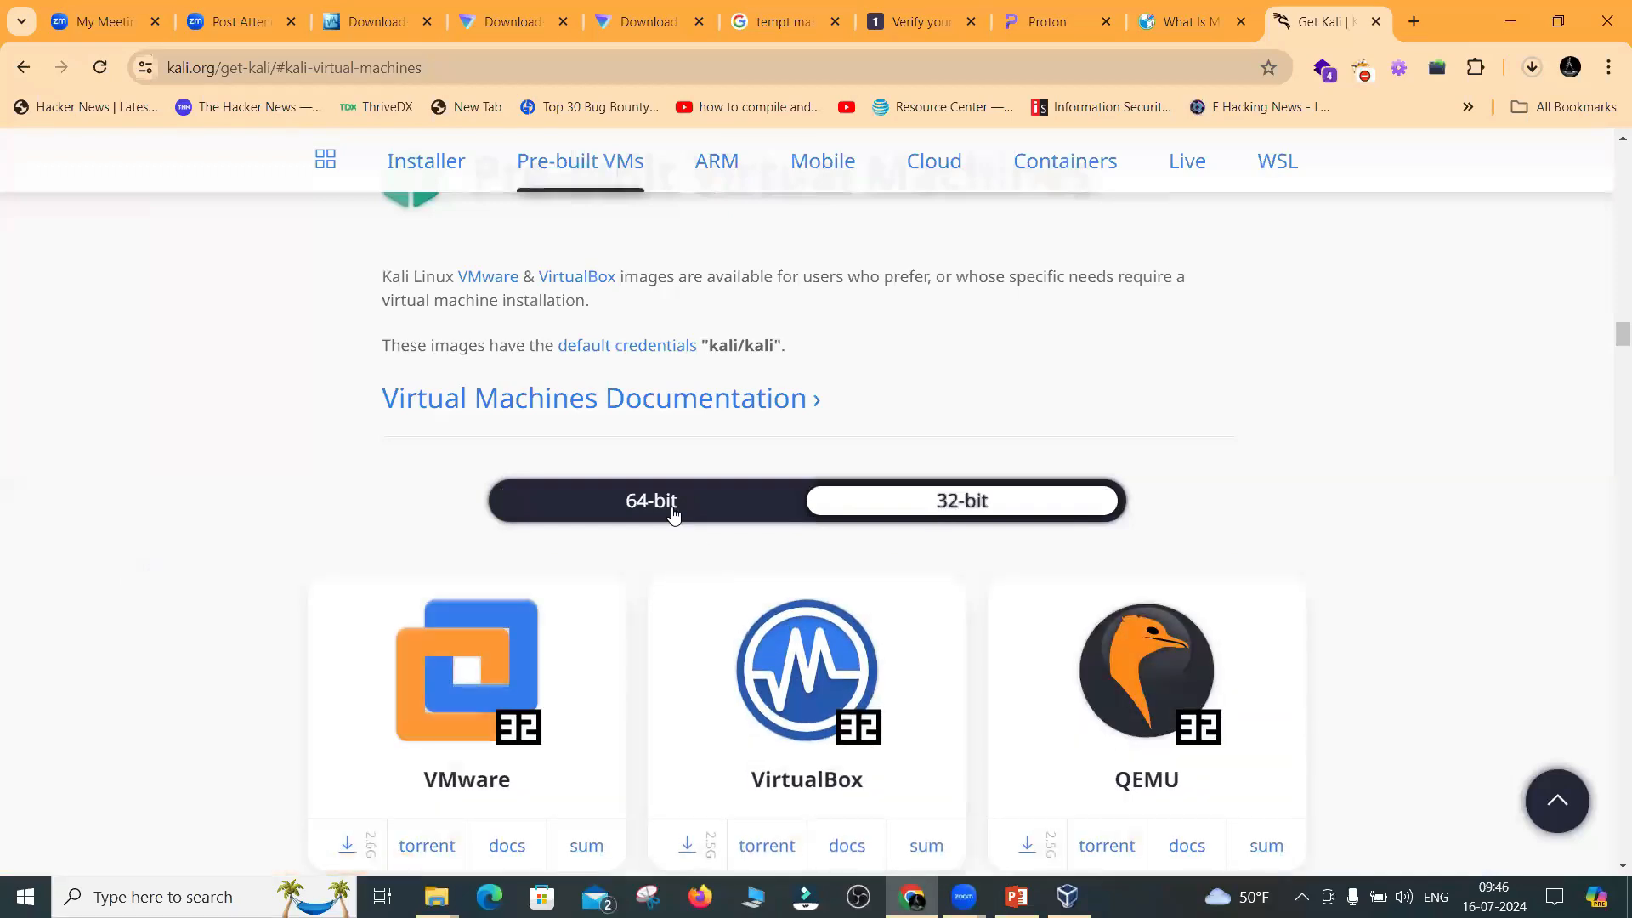
left_click(679, 514)
left_click(1067, 897)
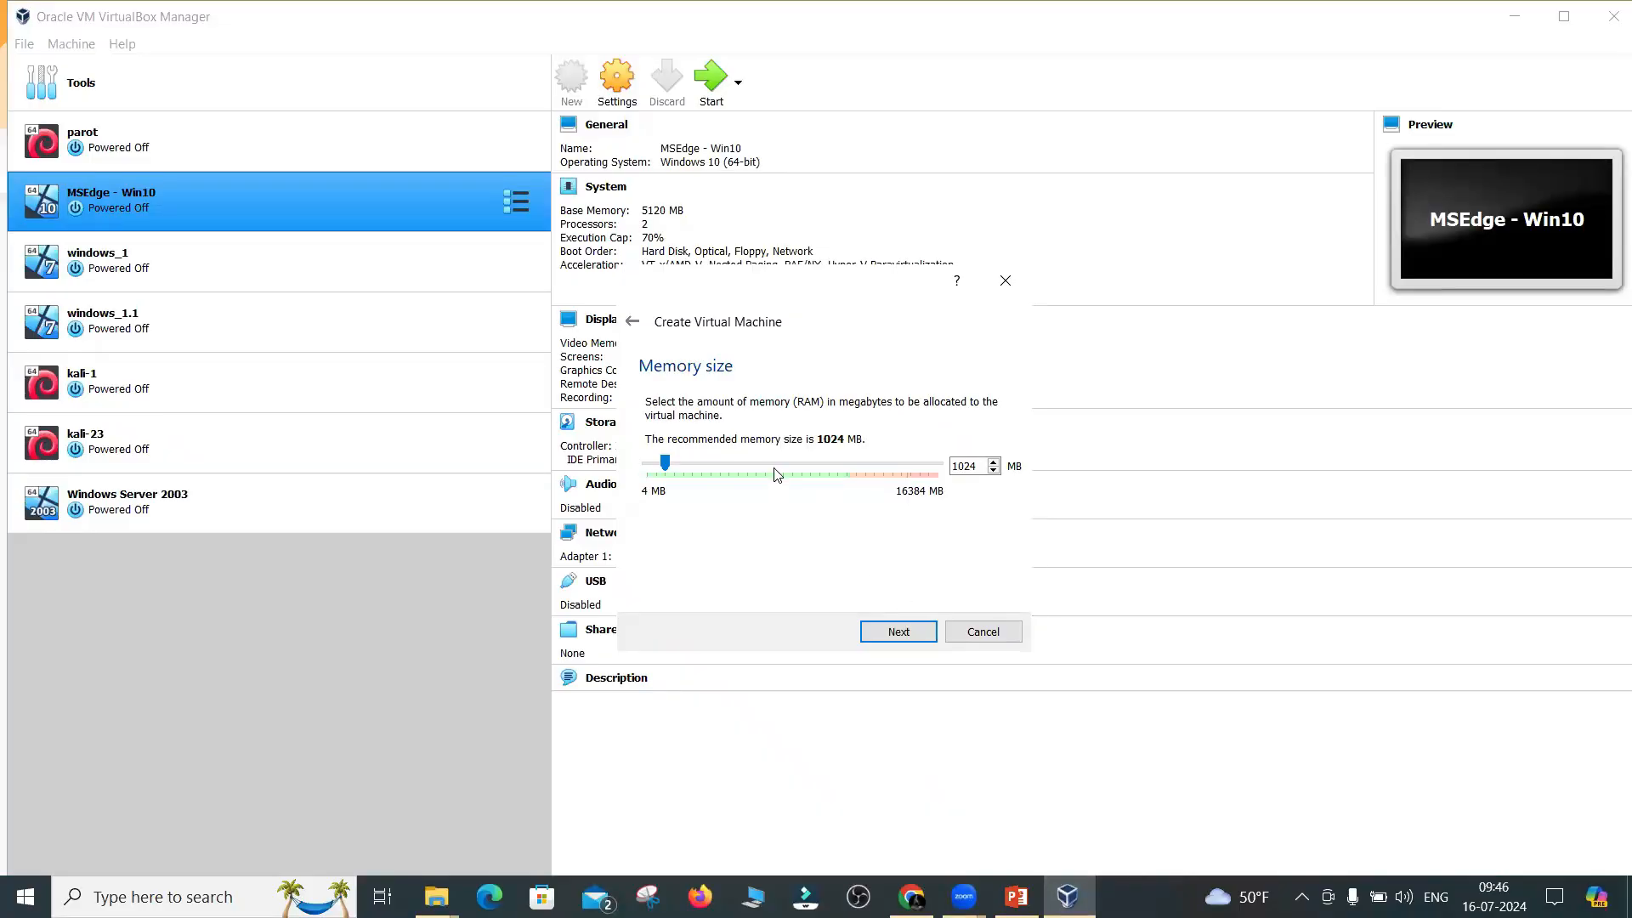
Set the new virtual machine's memory size to 3072 MB and continue to the hard disk options
left_click_drag(775, 469, 774, 469)
left_click(774, 464)
left_click(697, 473)
left_click(696, 473)
left_click(906, 636)
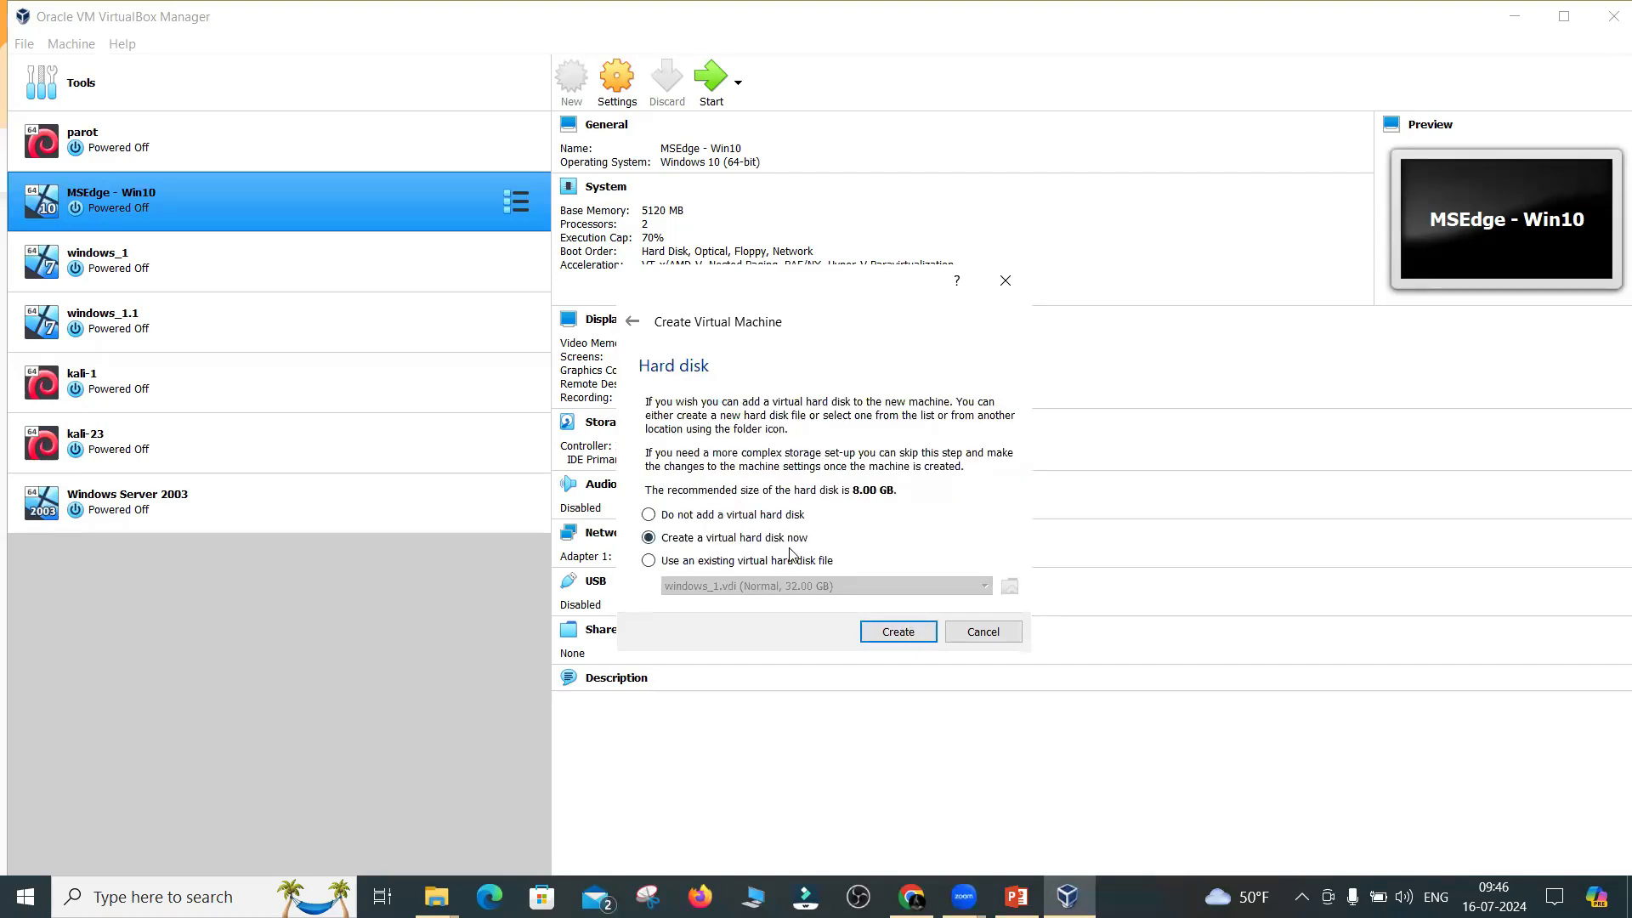
Choose to create a new virtual hard disk of type VDI (VirtualBox Disk Image) with dynamically allocated storage
key("Return")
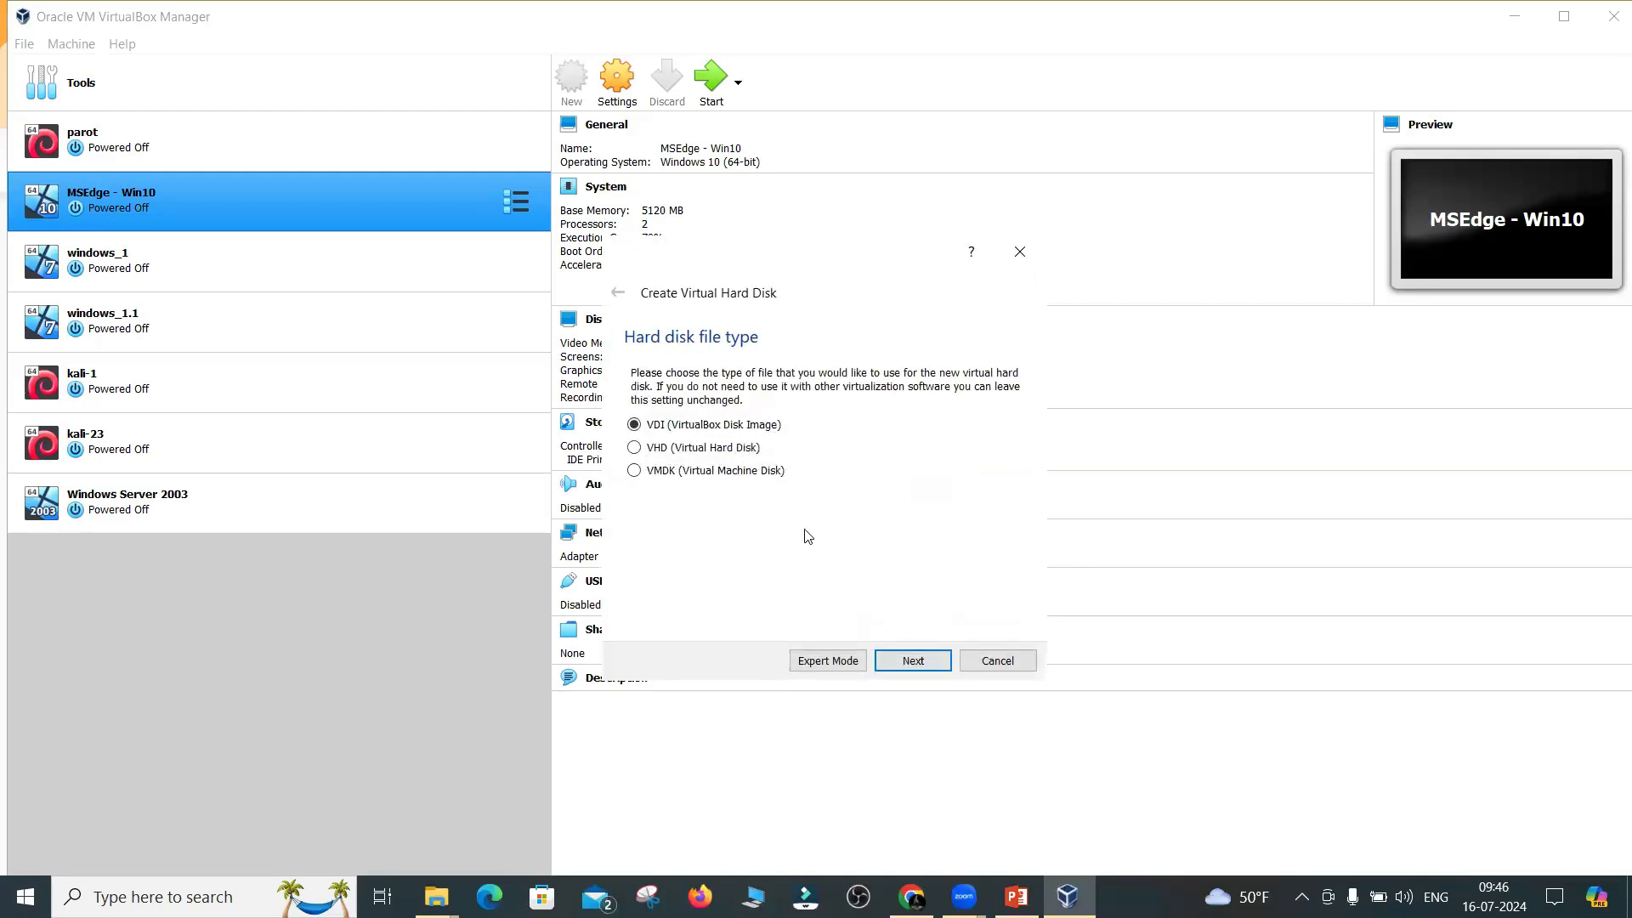
left_click(914, 662)
left_click(911, 661)
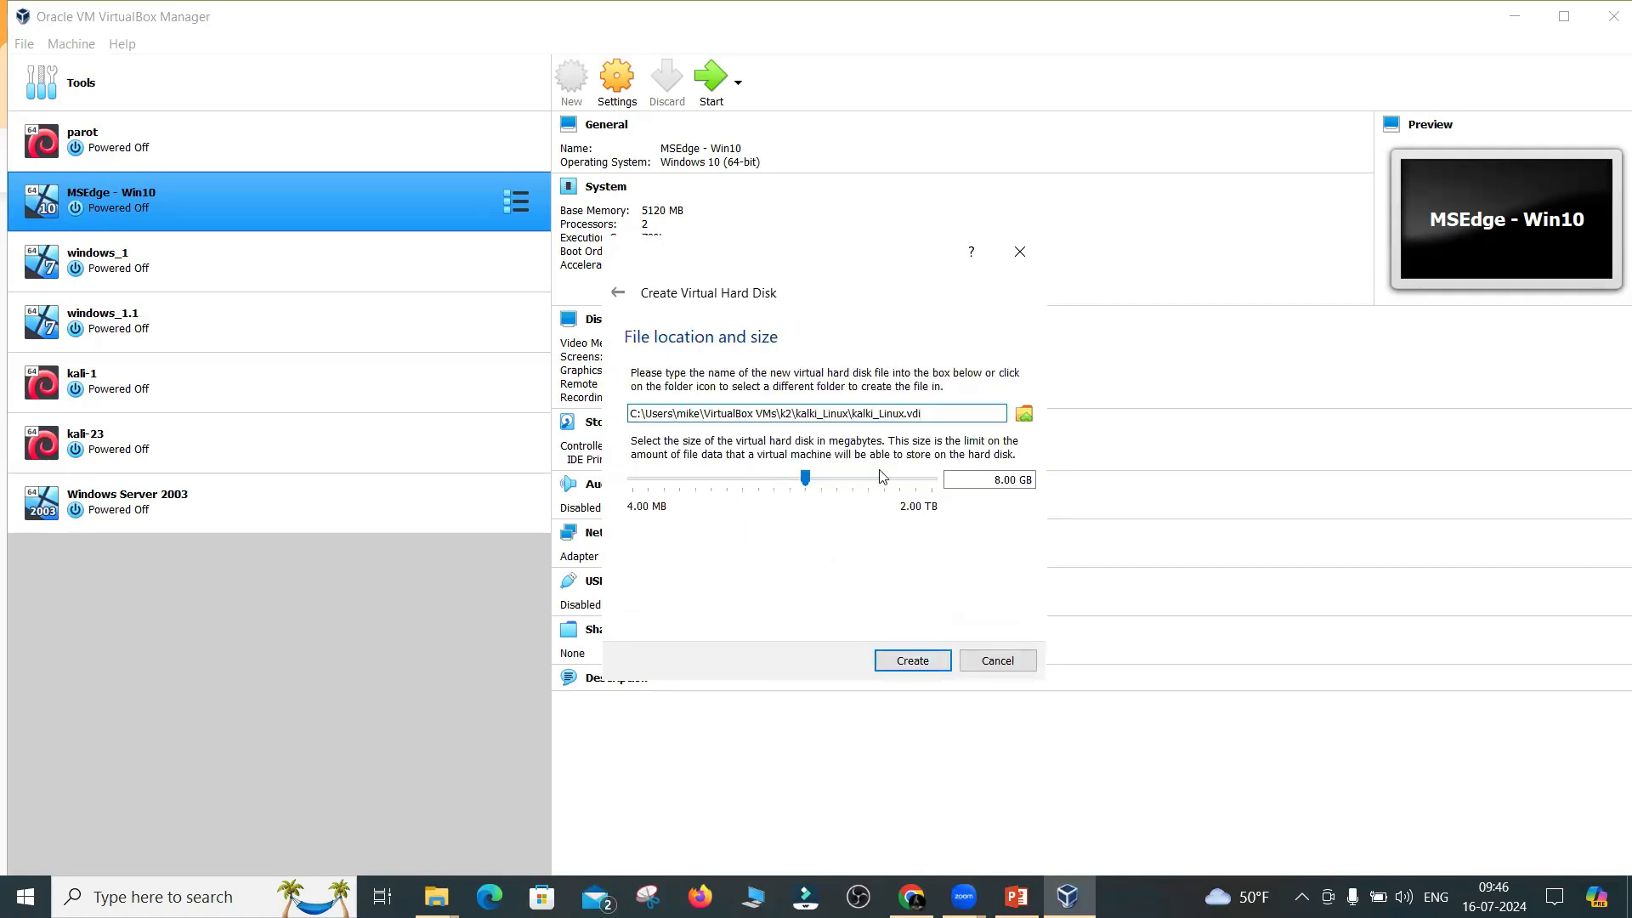
Set the virtual hard disk size to 256 GB and create the kalki_Linux machine
mouse_move(875, 479)
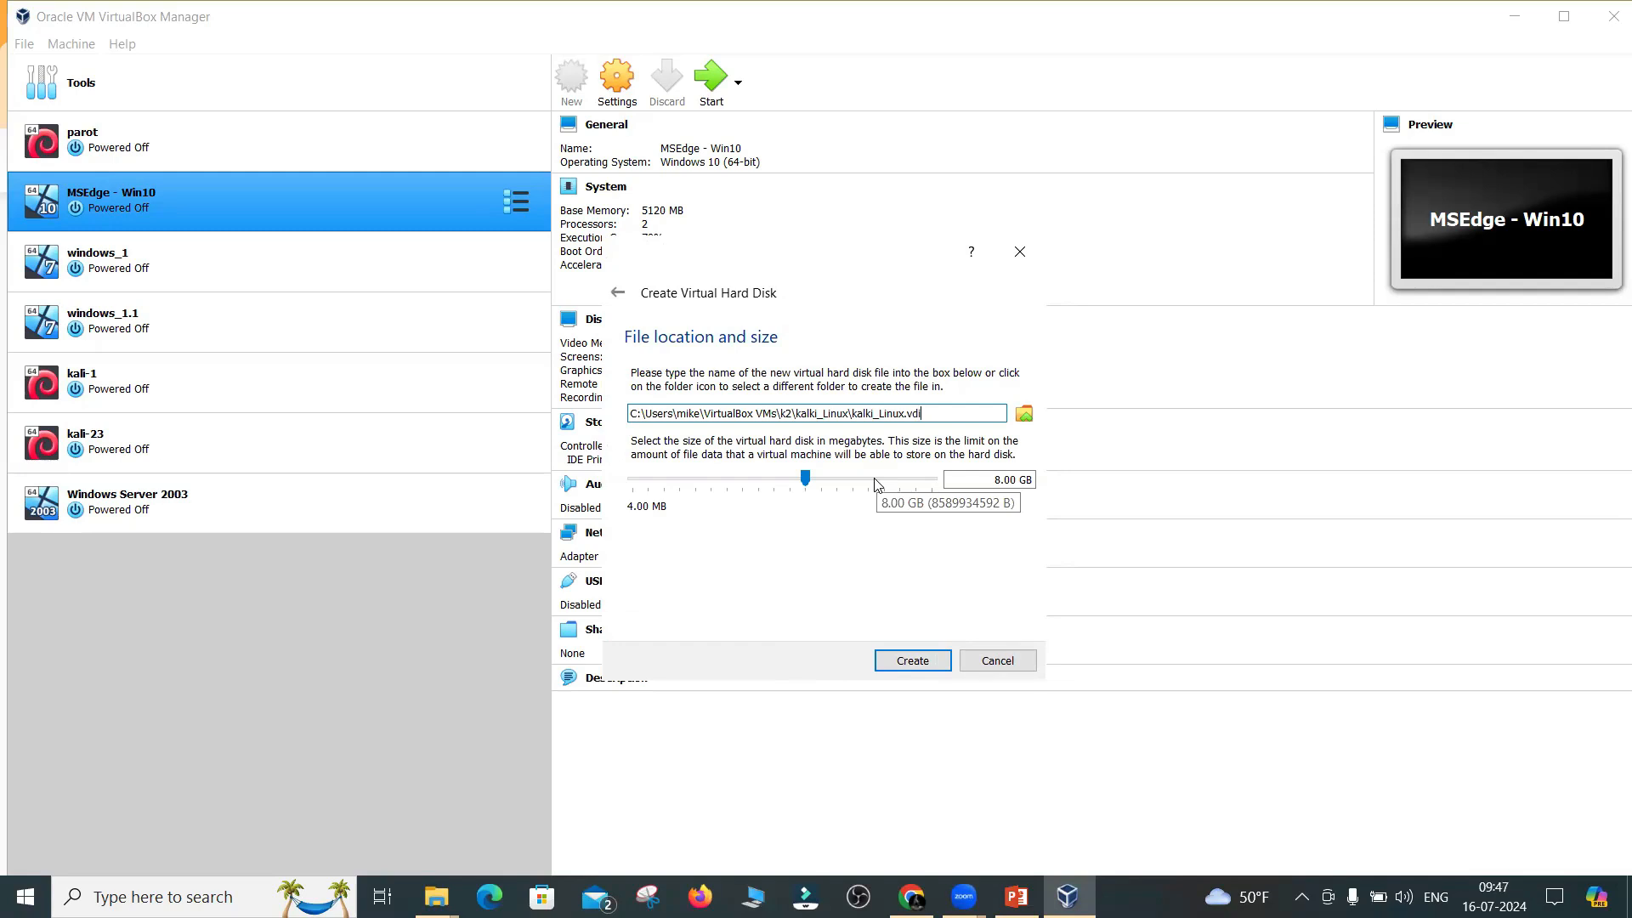
left_click(877, 481)
left_click(876, 481)
left_click(876, 481)
left_click(876, 481)
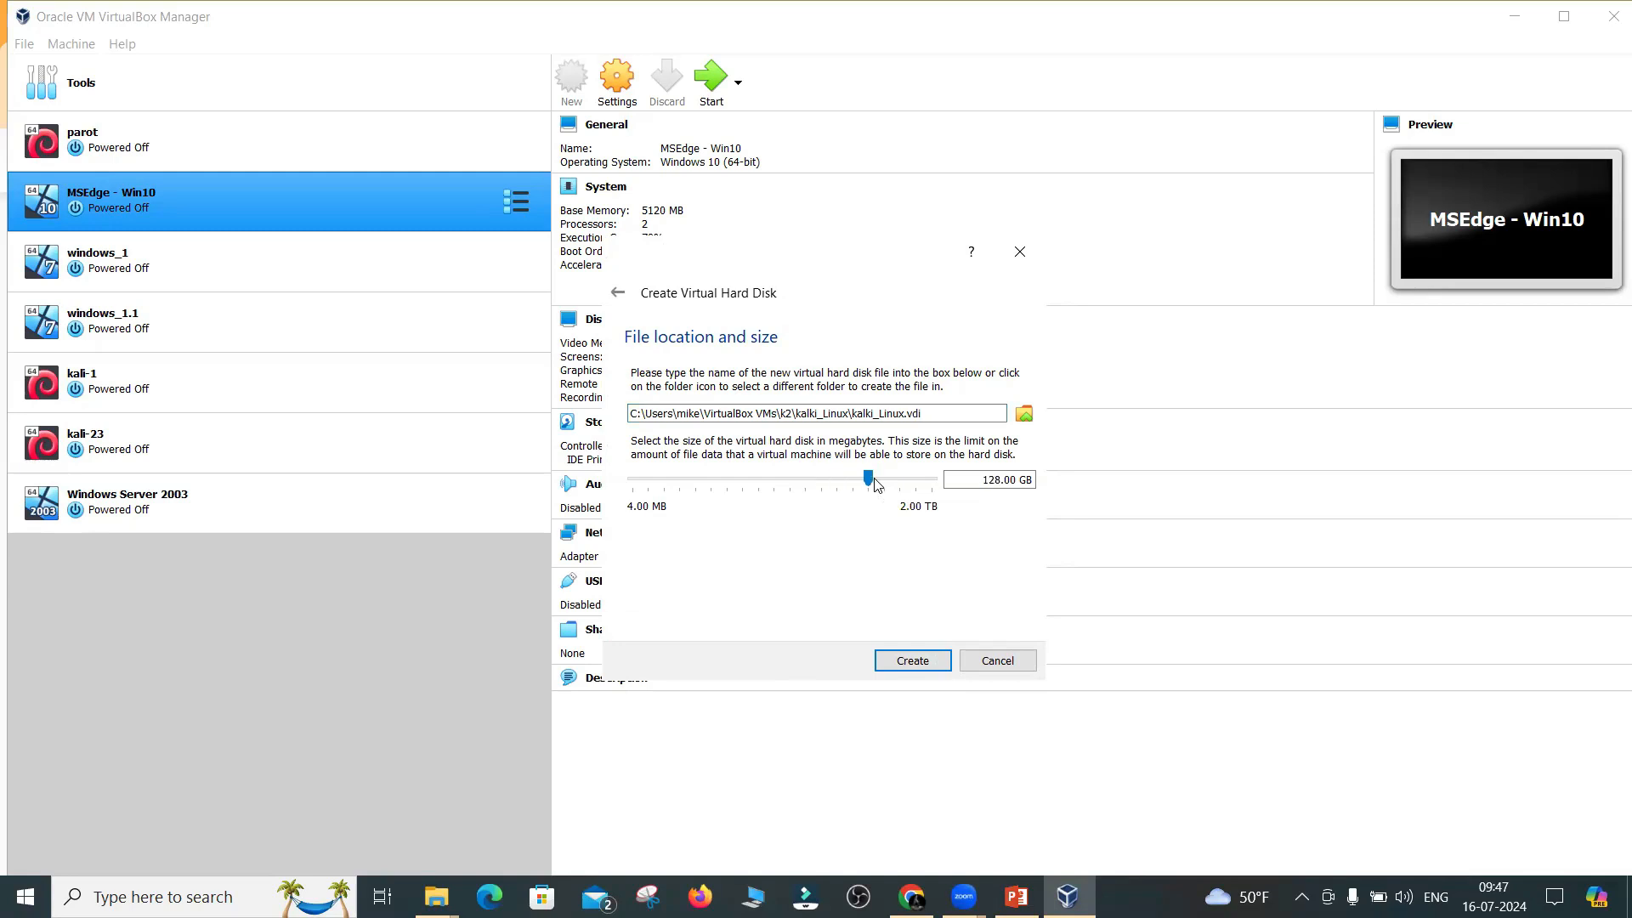
left_click(876, 481)
left_click(904, 670)
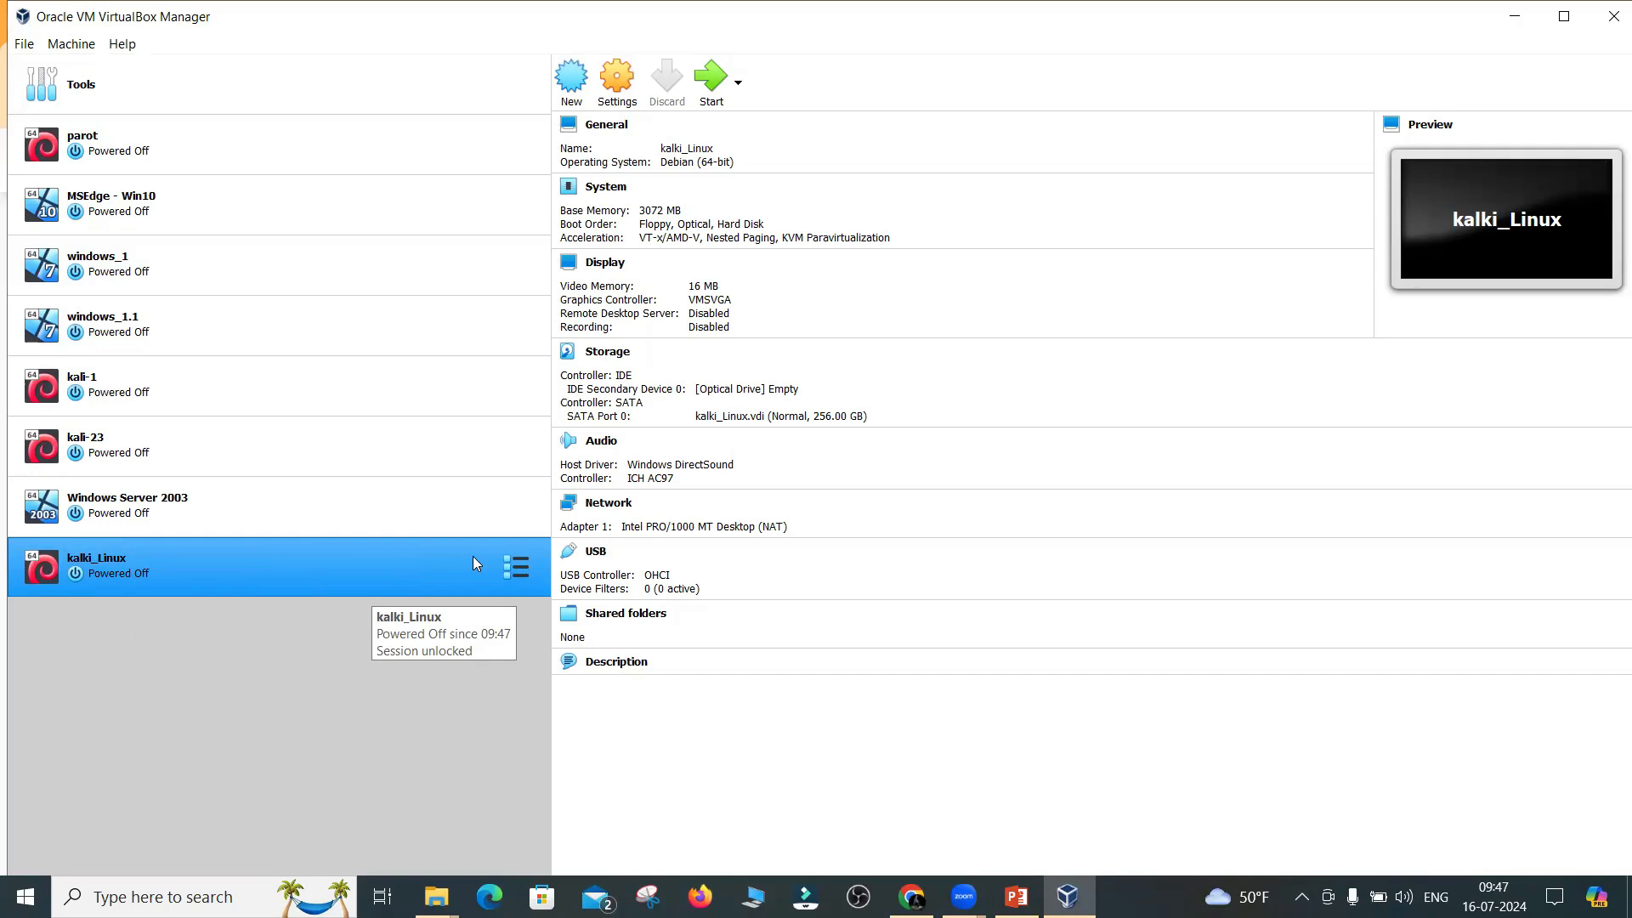
Open the storage settings of kalki_Linux and begin choosing another disk file to replace kalki_Linux.vdi on the SATA controller
left_click(599, 98)
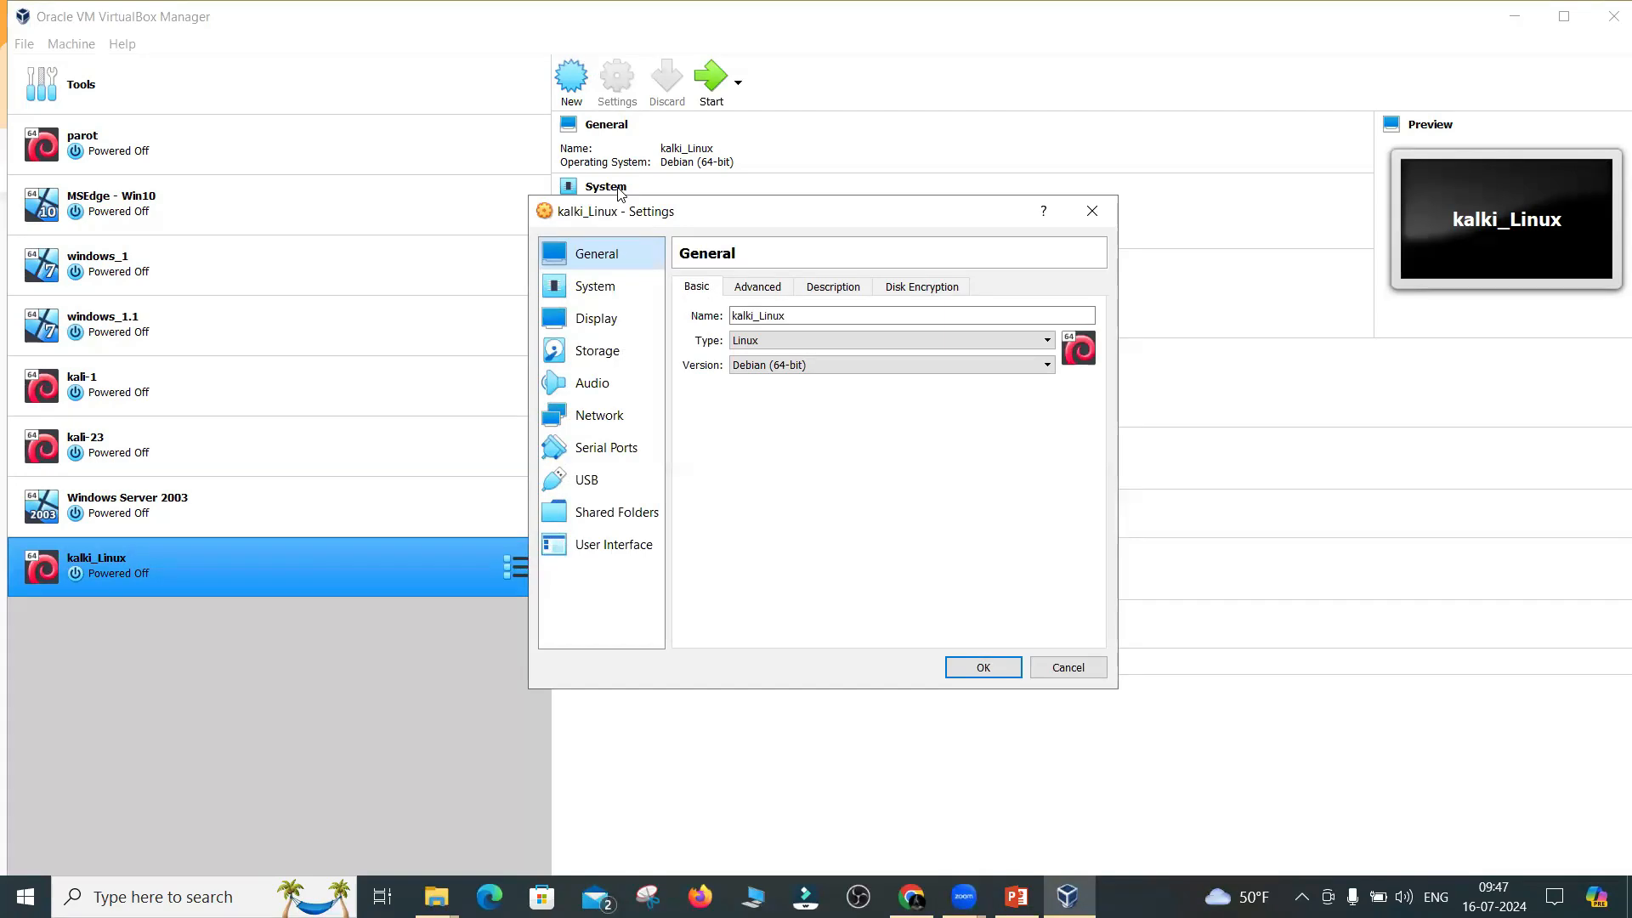
left_click(600, 352)
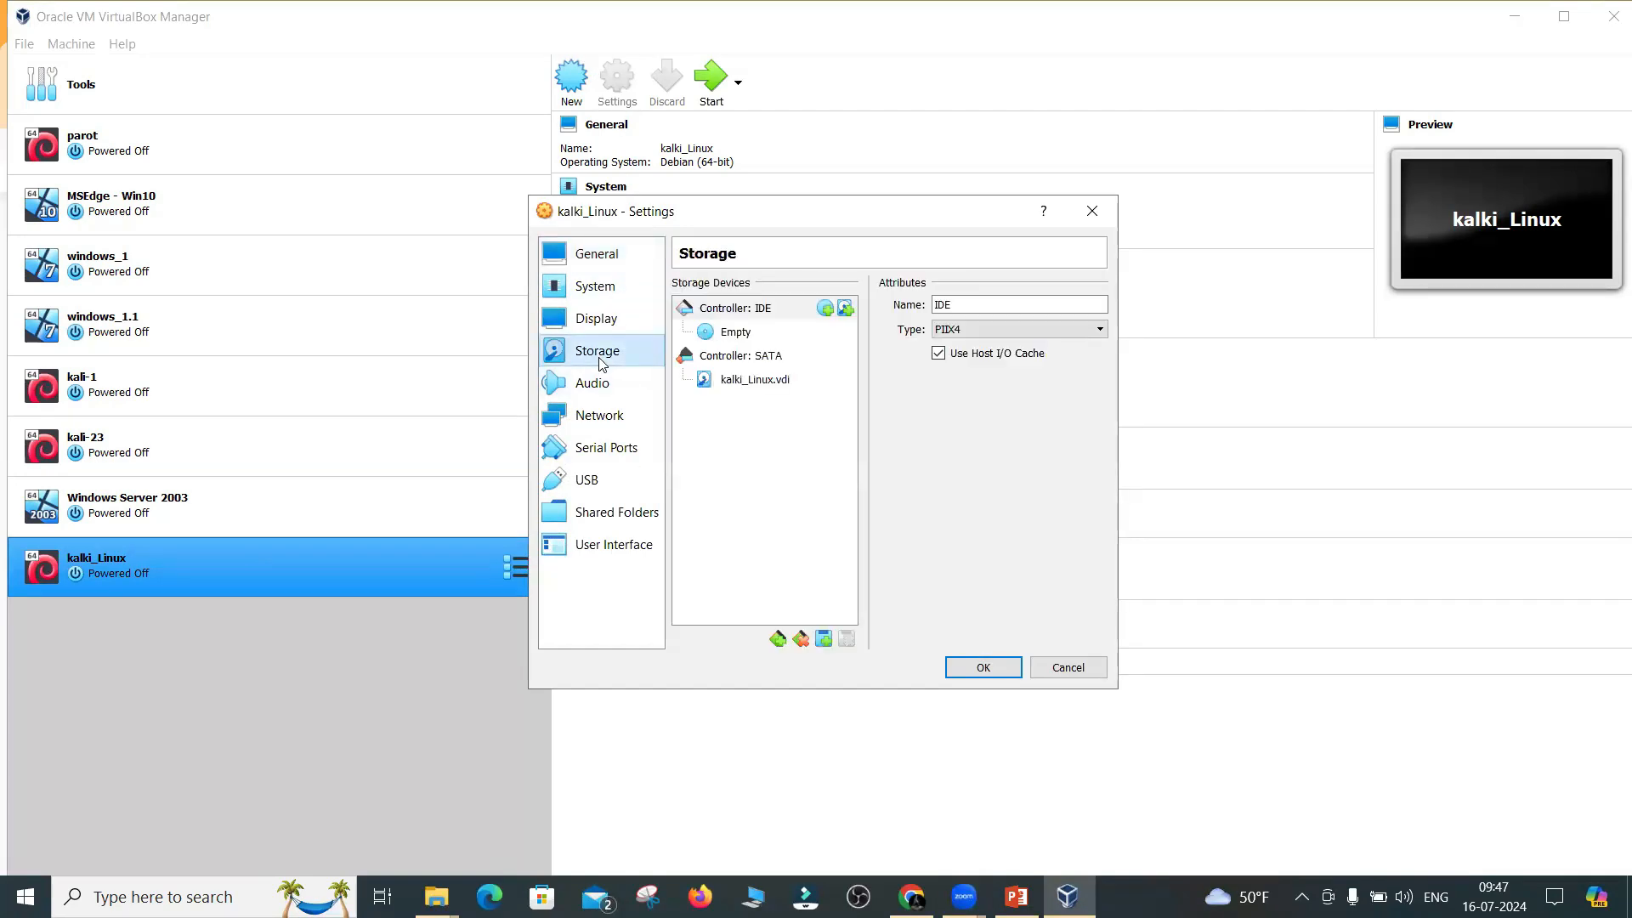
mouse_move(738, 391)
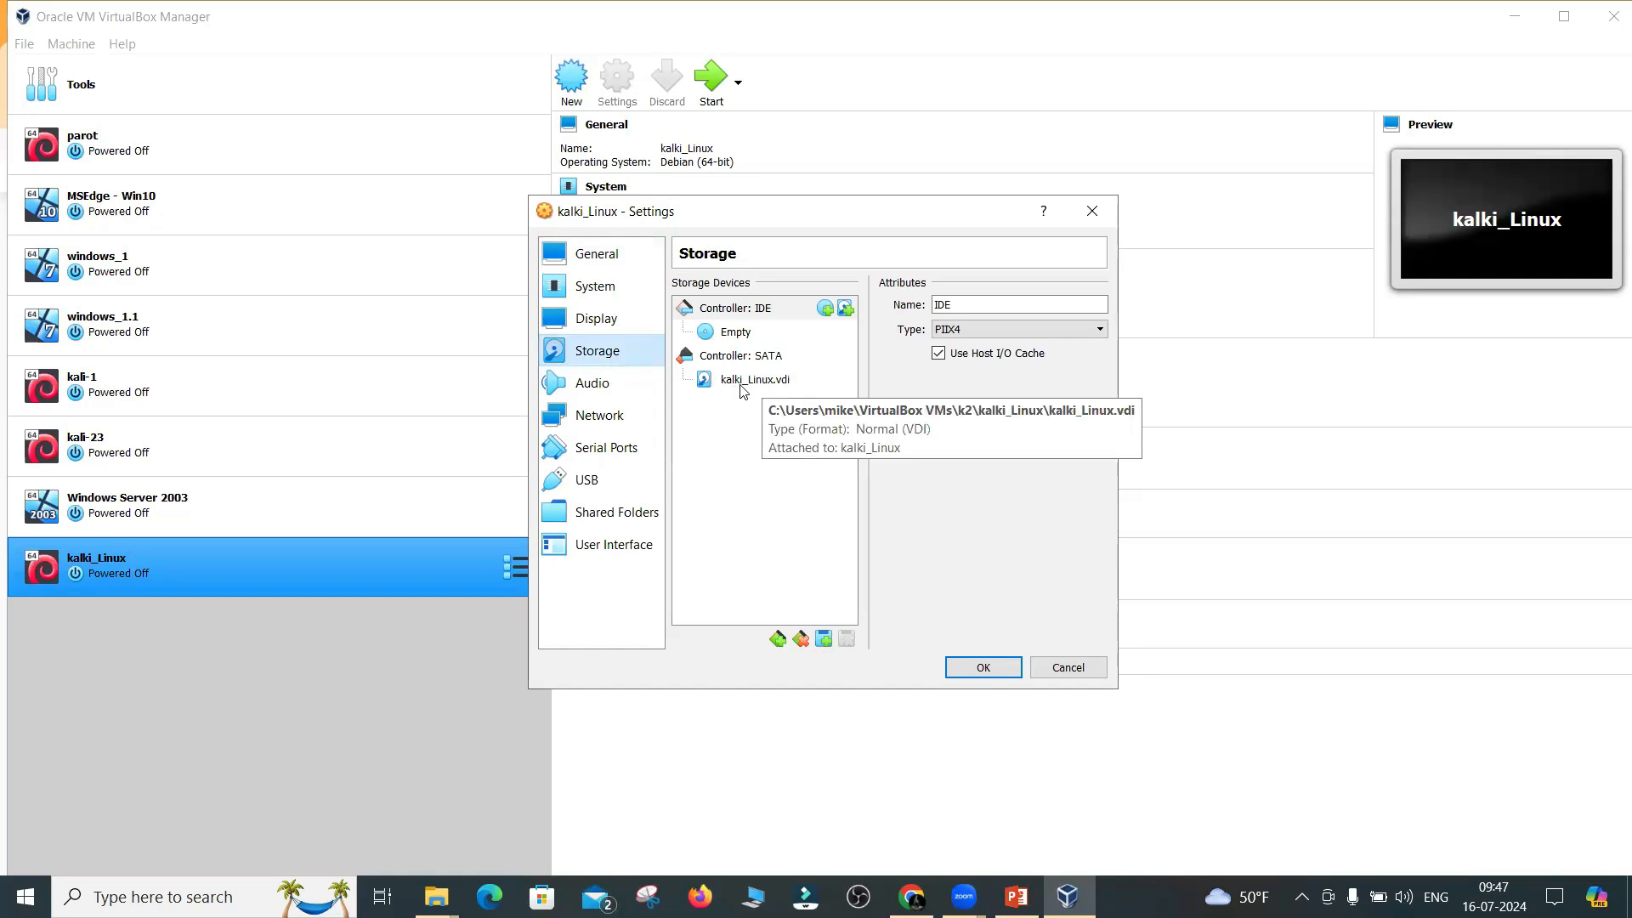
left_click(743, 382)
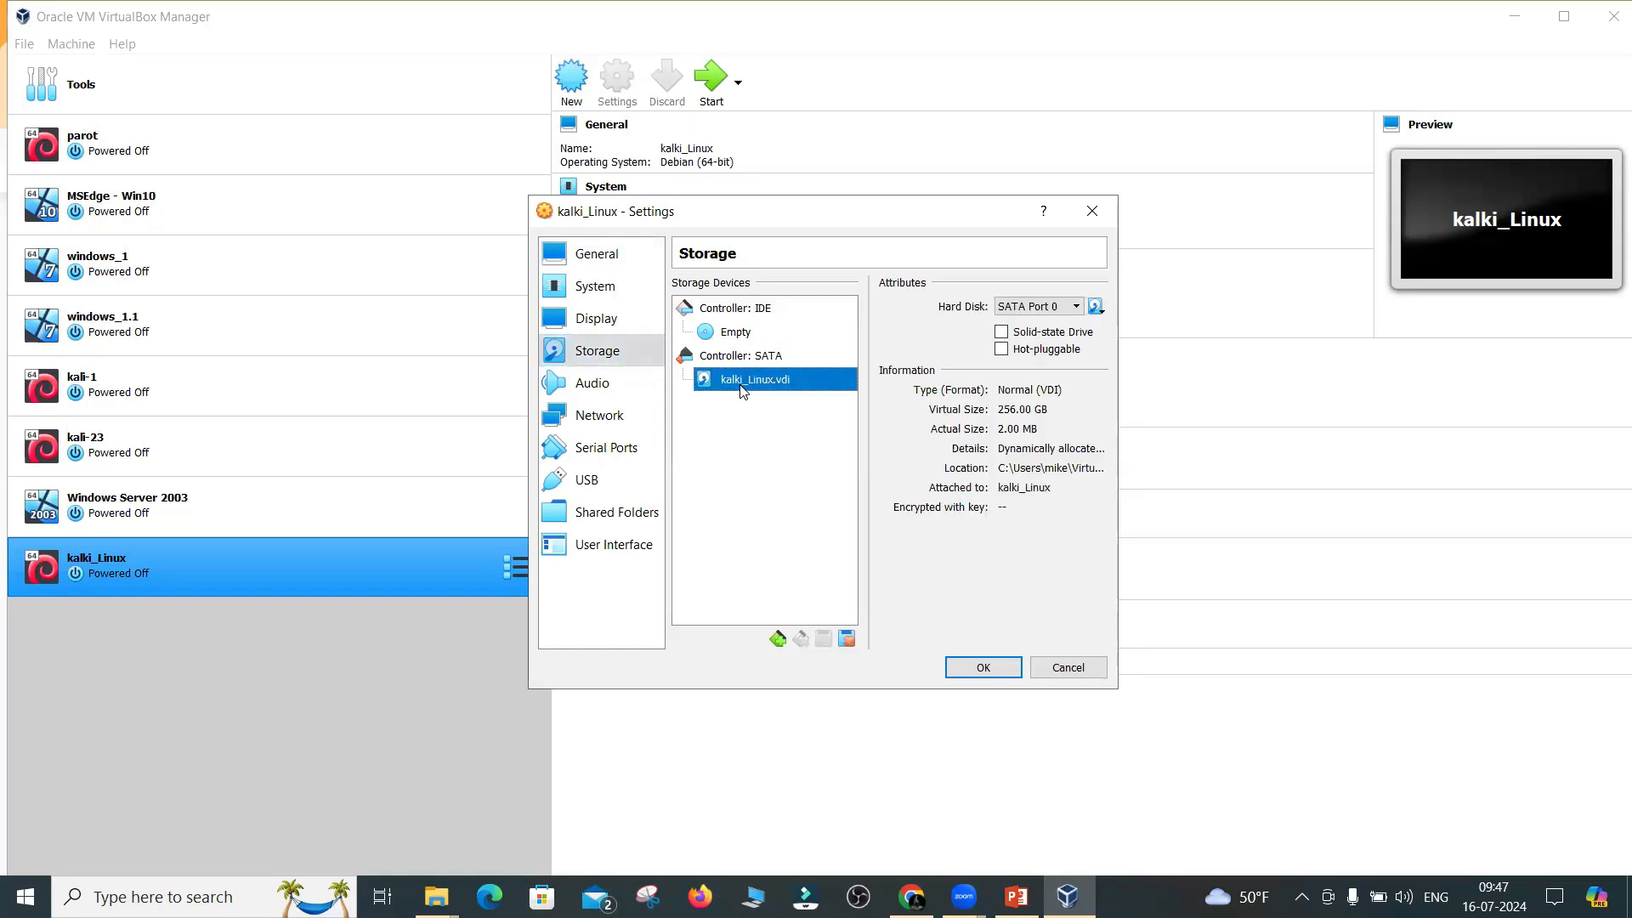
left_click(1093, 310)
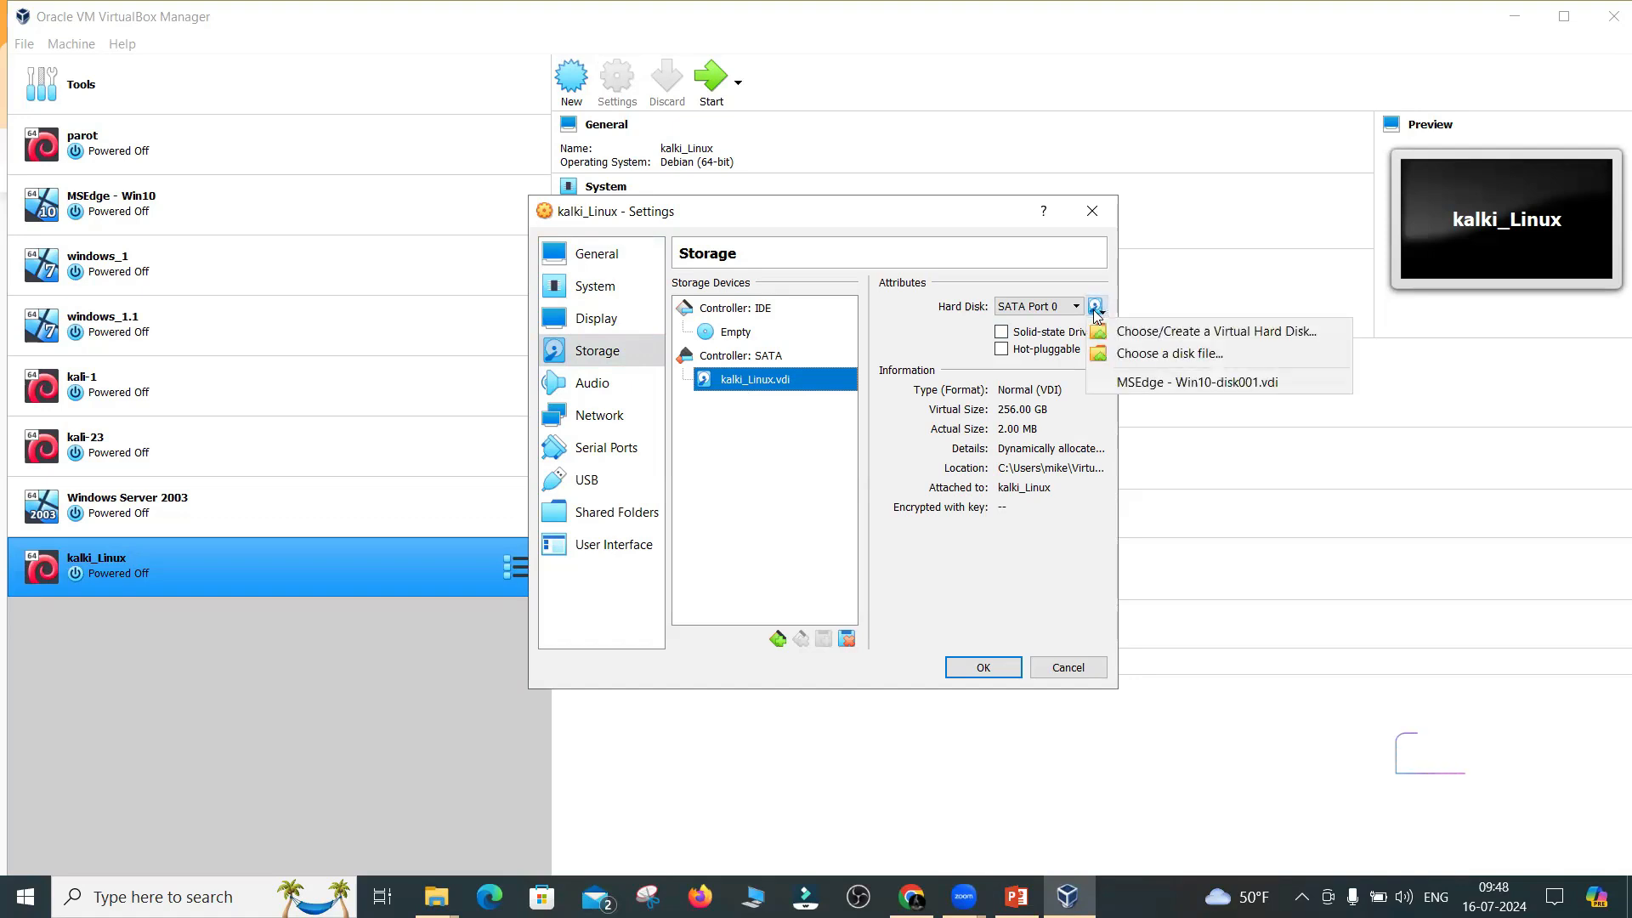
left_click(1218, 356)
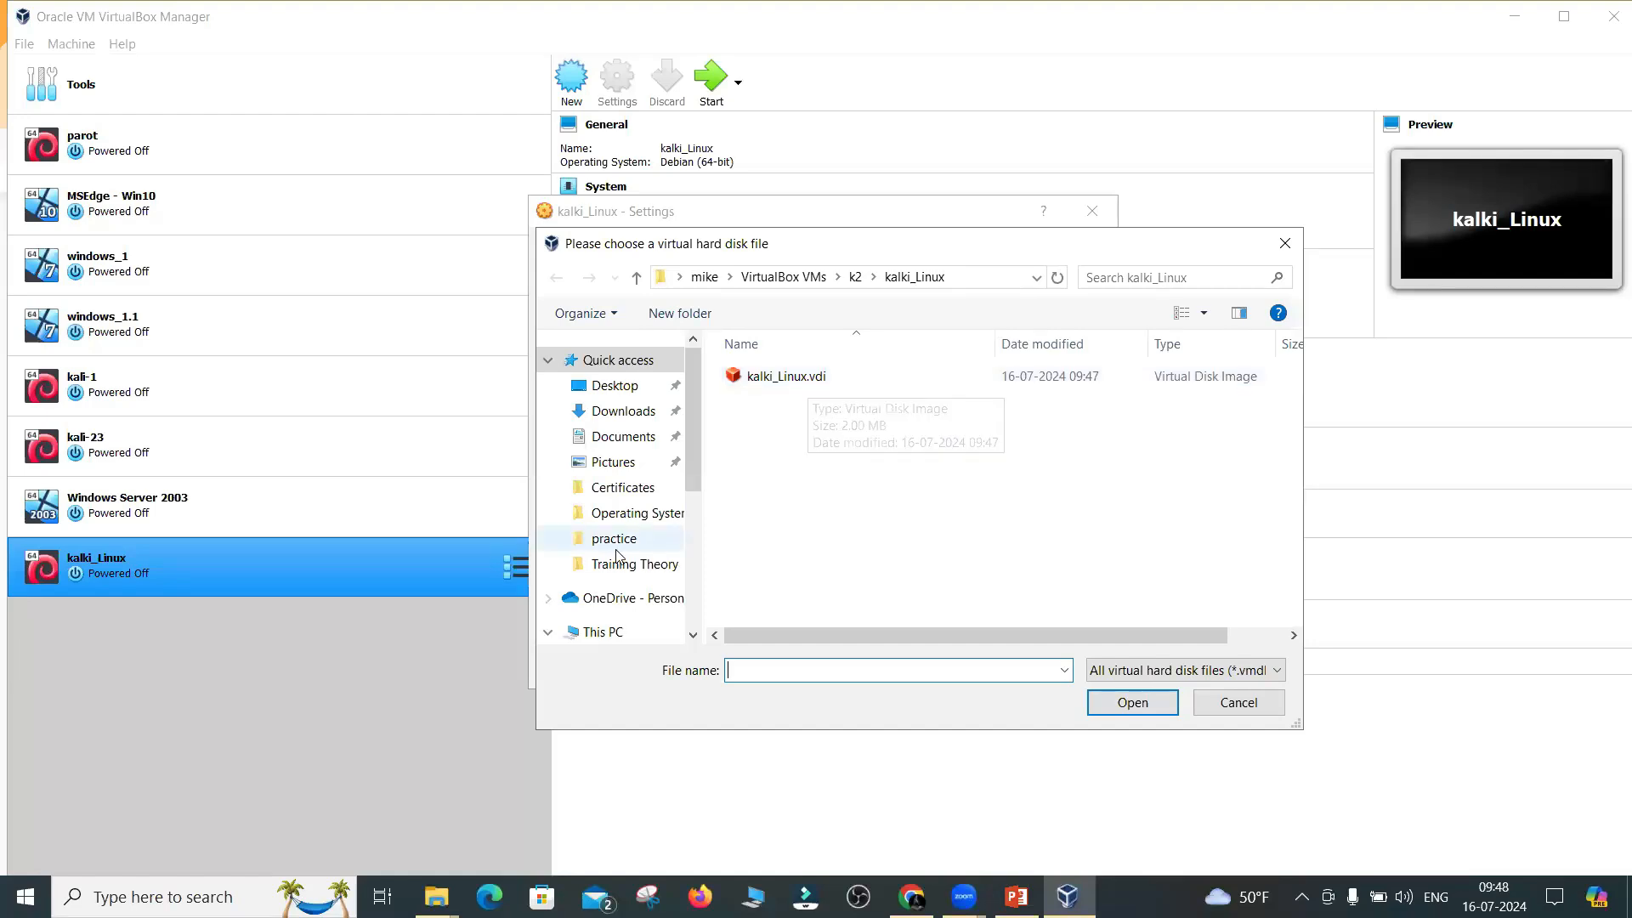
Browse to the kali-linux-2024.2-virtualbox-amd64 - Copy folder inside the practice folder of Operating System
scroll(618, 557, "down", 1)
scroll(618, 557, "down", 1)
scroll(614, 544, "down", 1)
scroll(614, 544, "up", 1)
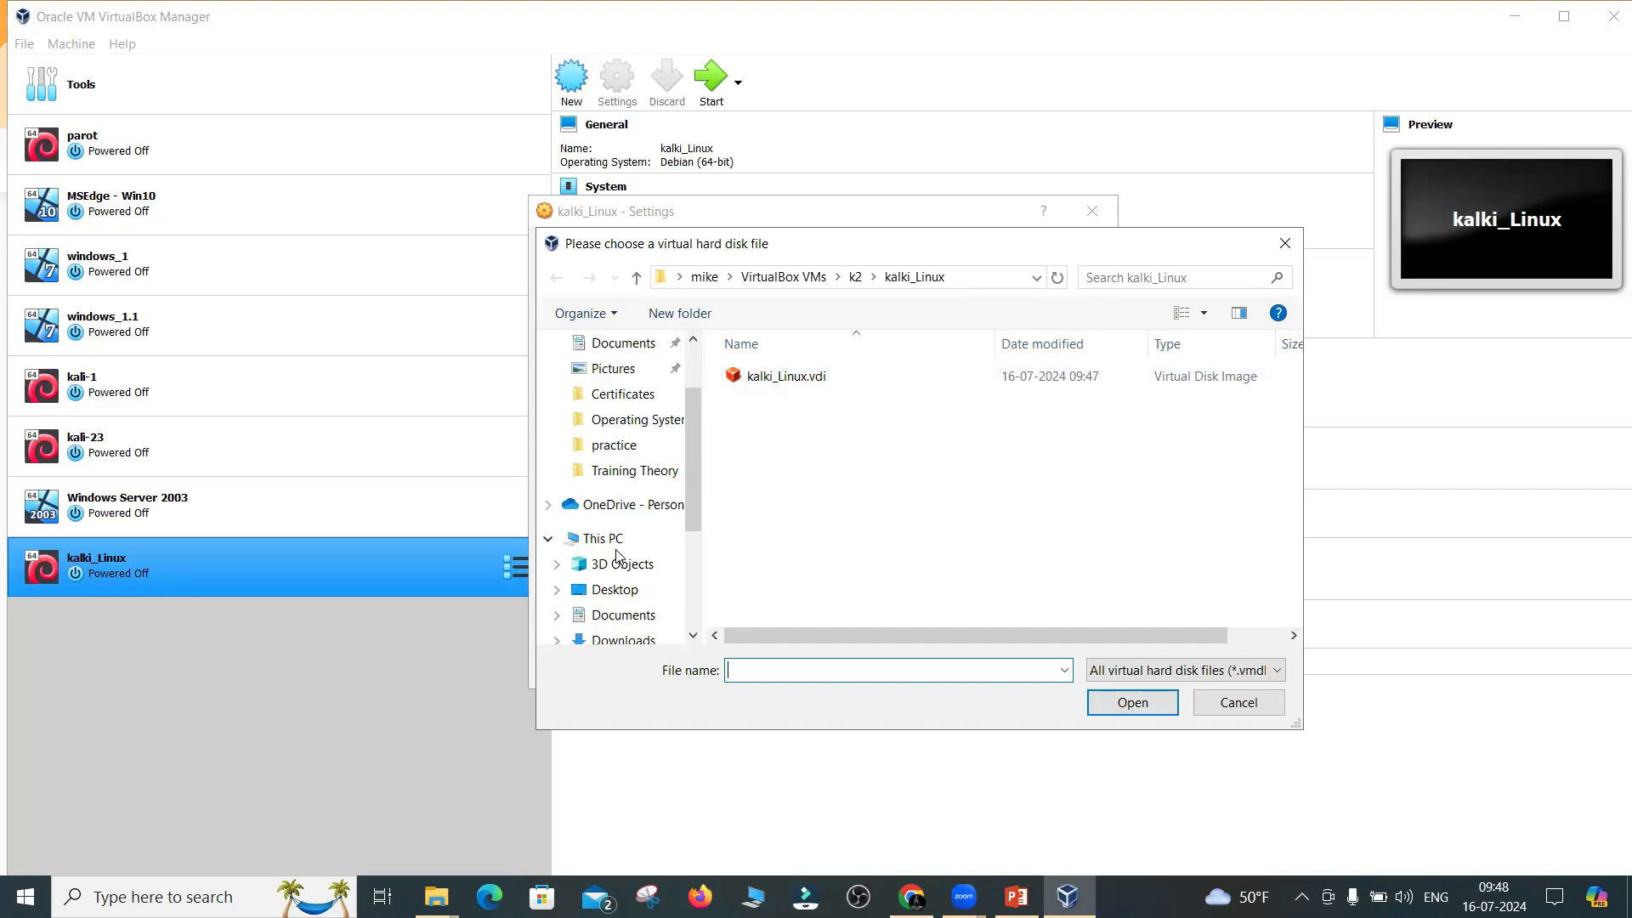
left_click(629, 421)
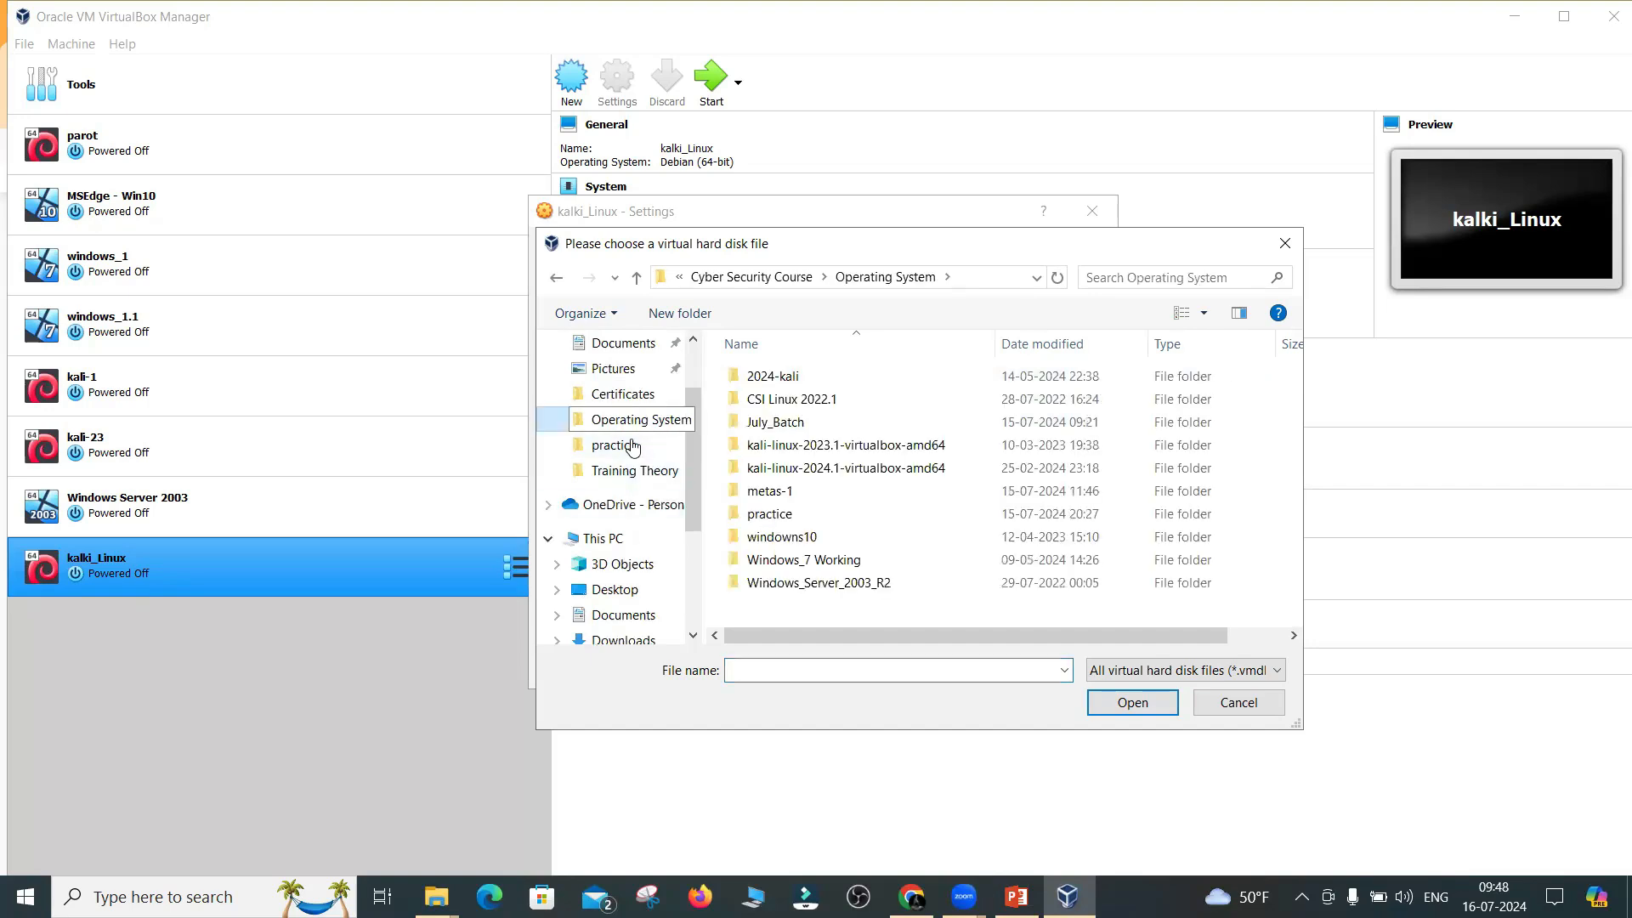
left_click(759, 518)
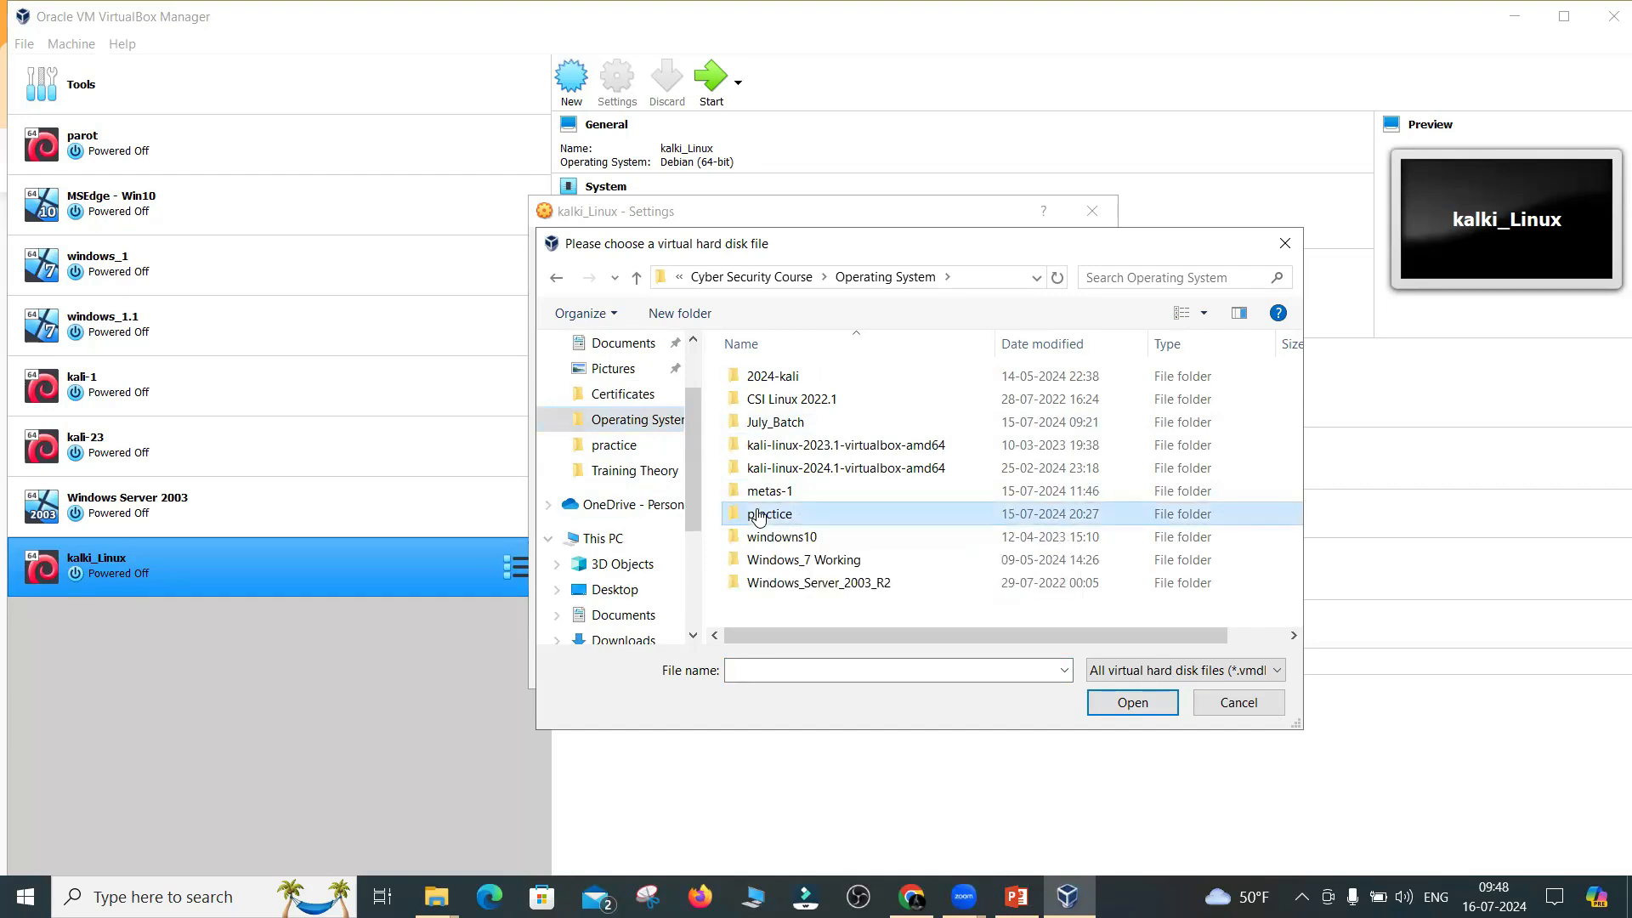
double_click(759, 518)
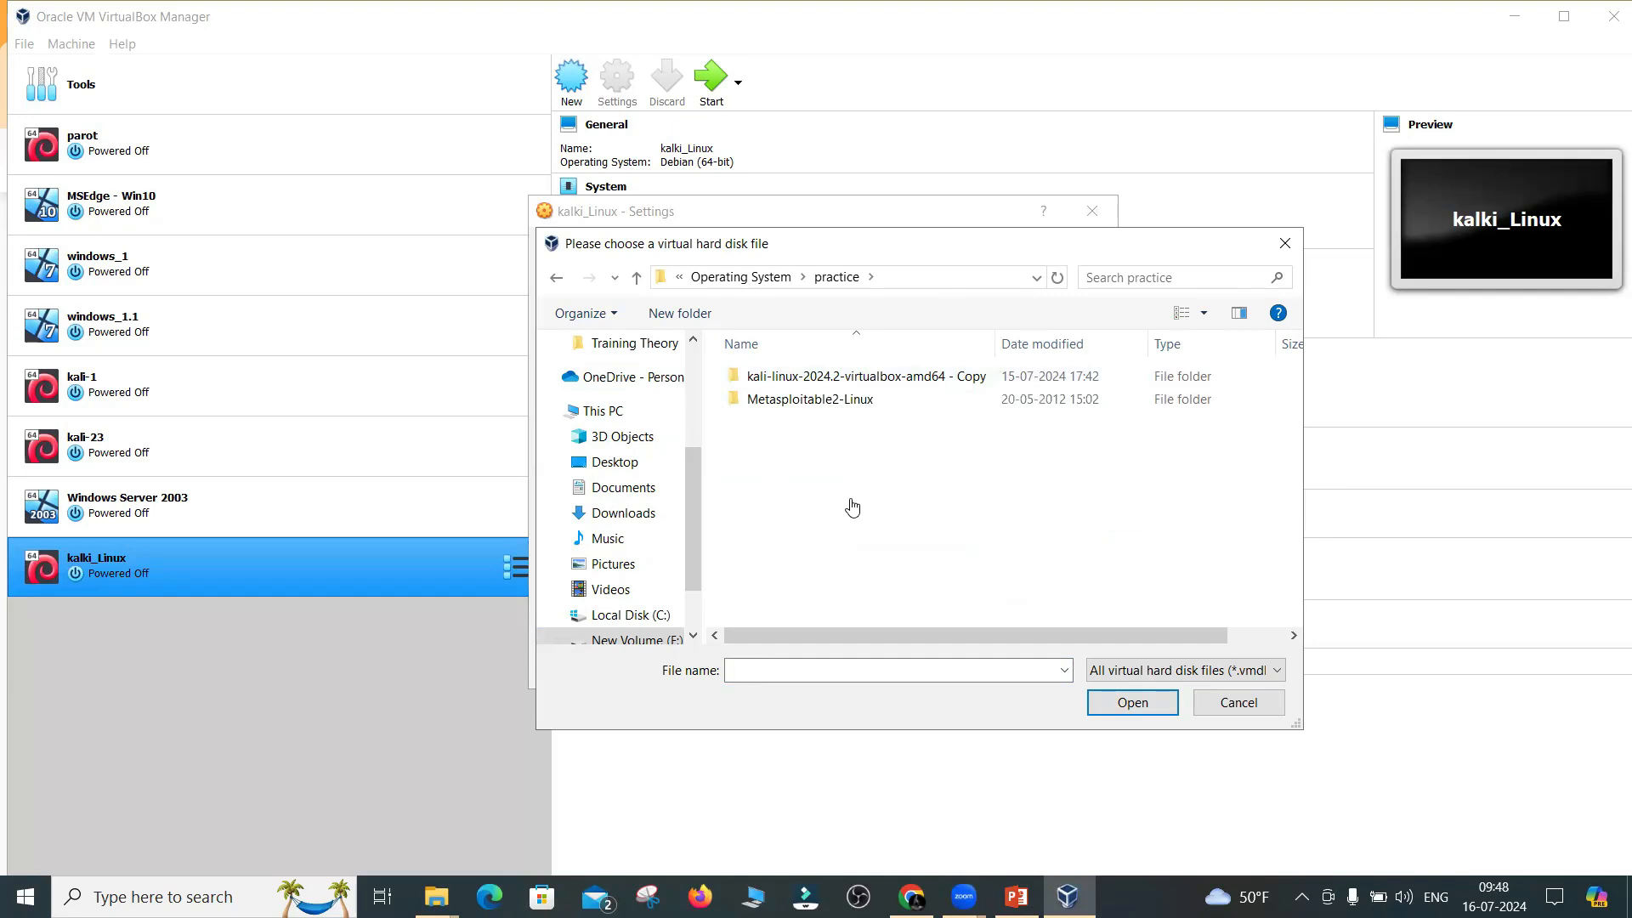
double_click(843, 387)
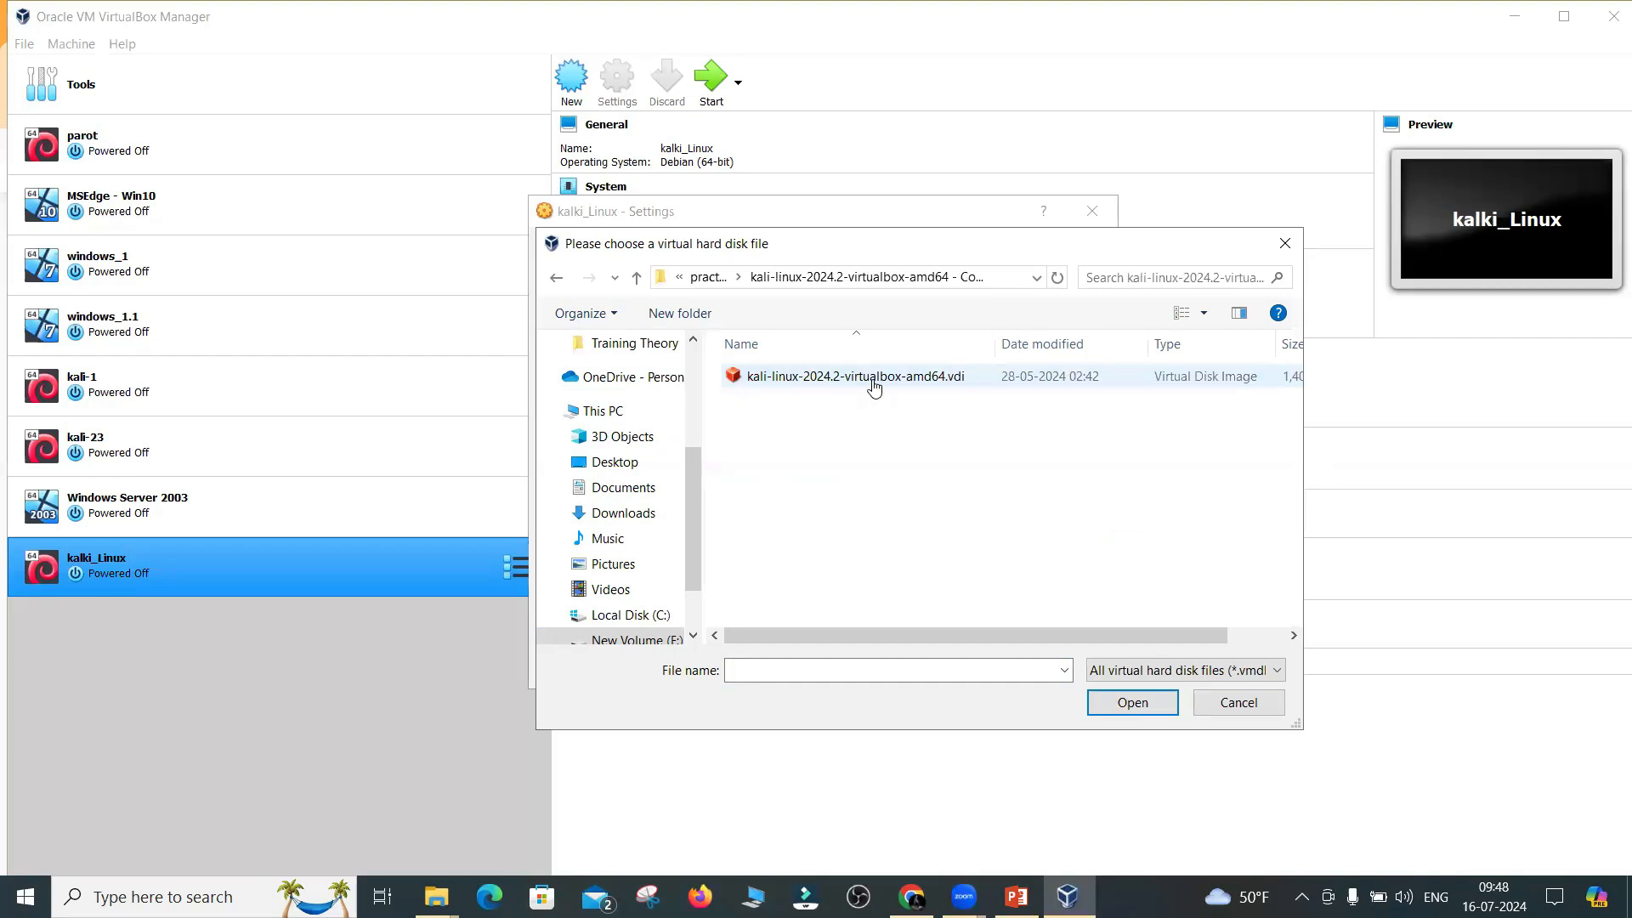
Attach kali-linux-2024.2-virtualbox-amd64.vdi as the machine's SATA hard disk and save the settings
mouse_move(945, 639)
left_mouse_down()
mouse_move(983, 646)
mouse_move(922, 655)
left_mouse_up()
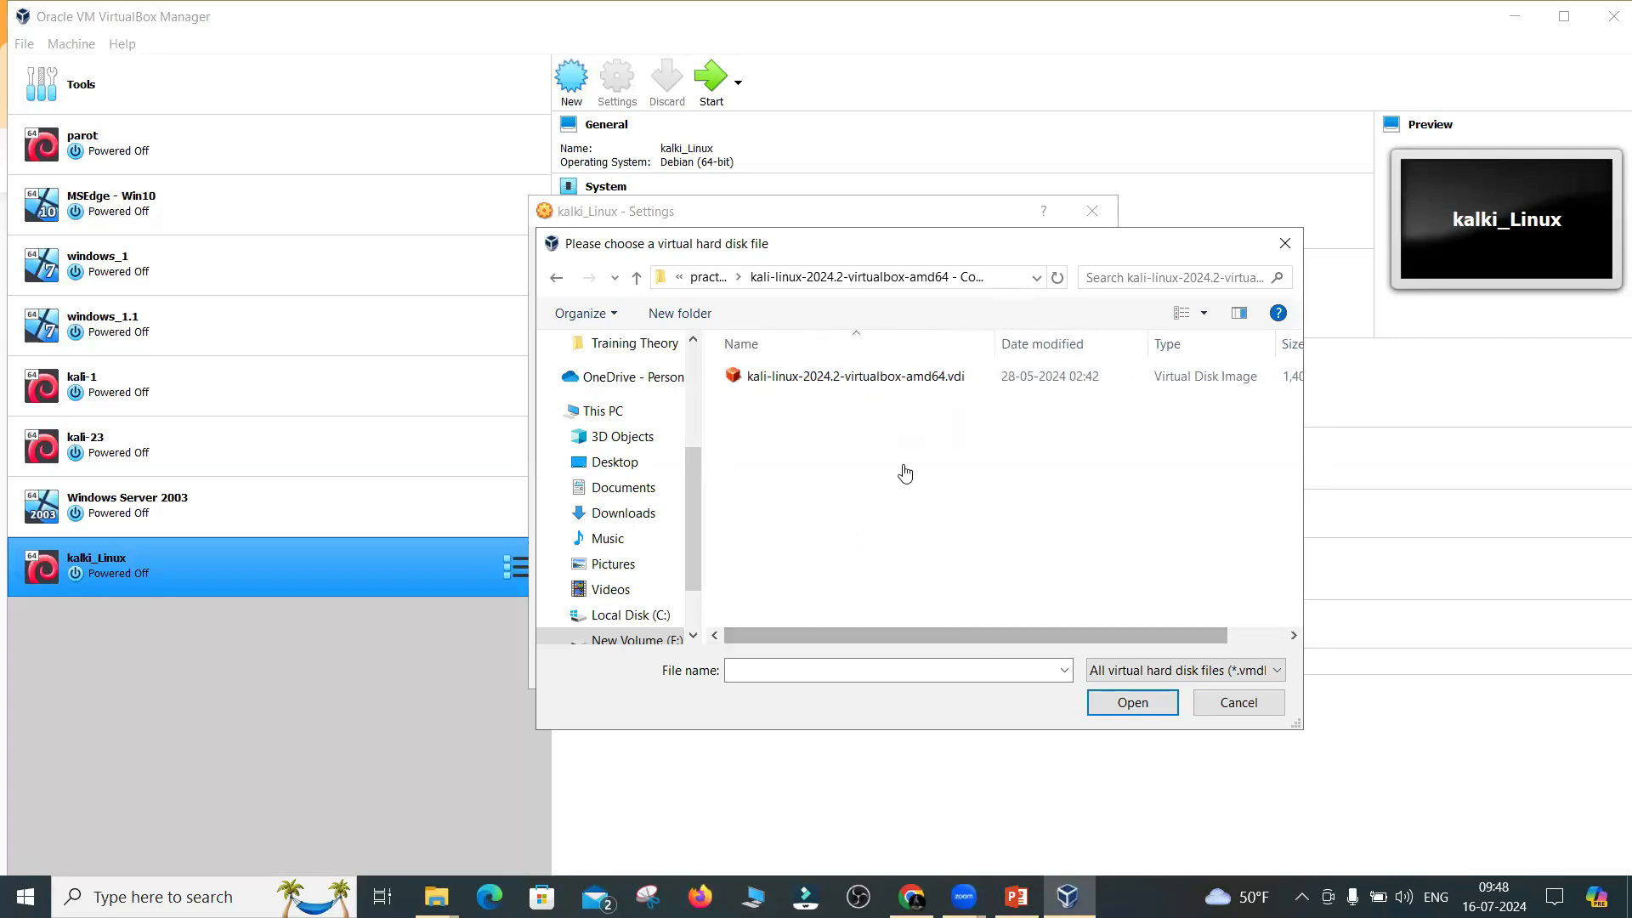
left_click(910, 379)
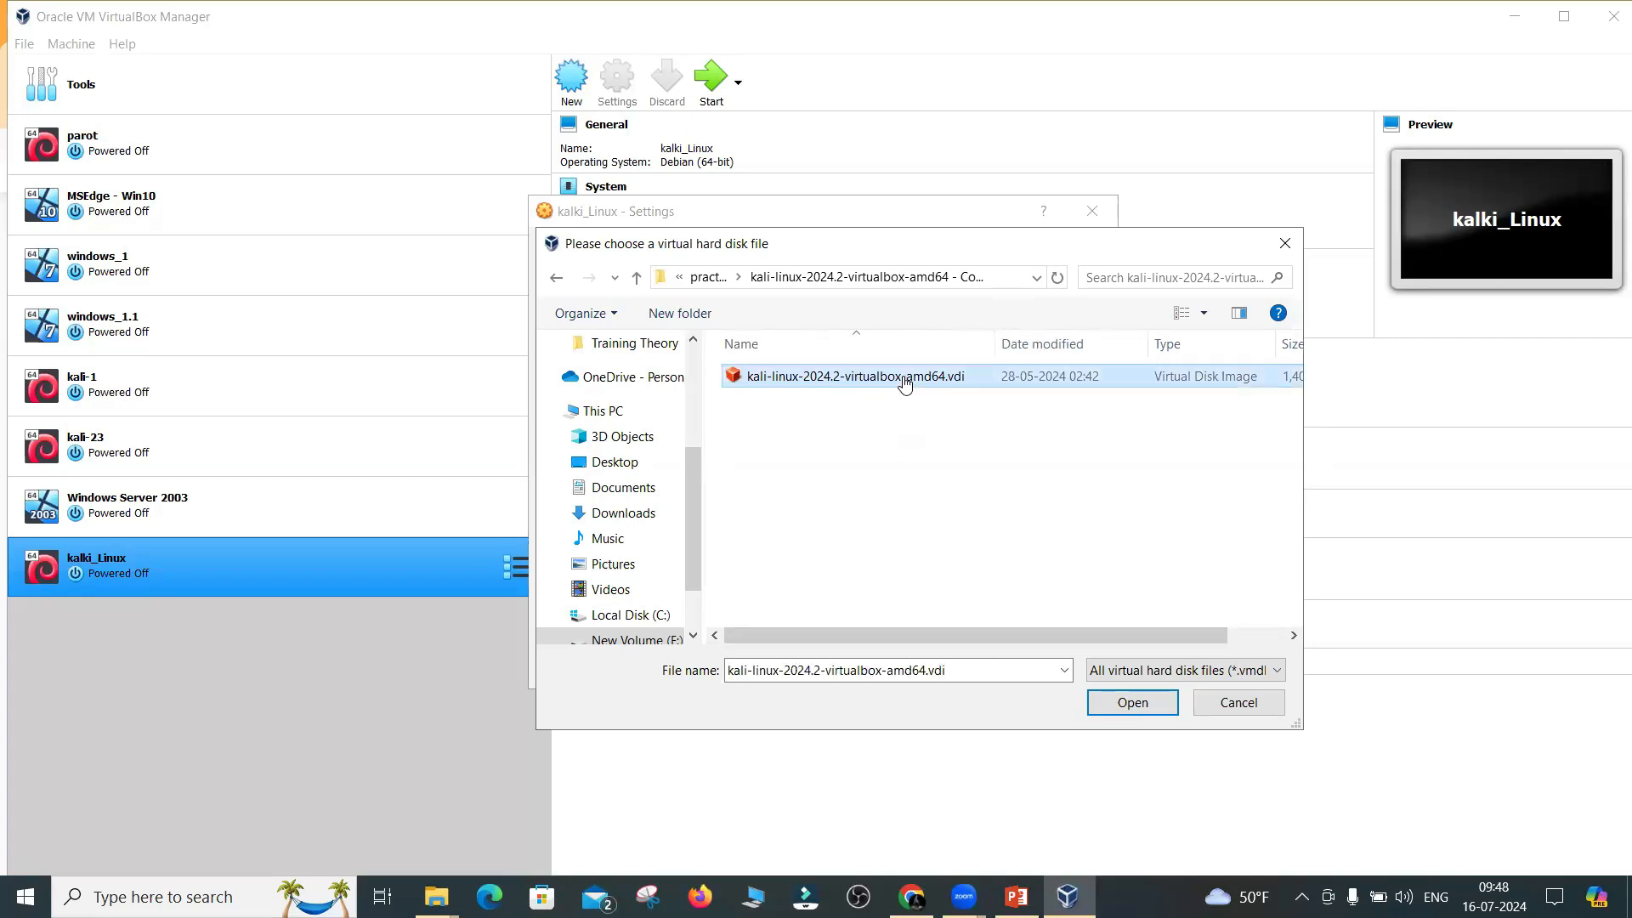
left_click(1096, 702)
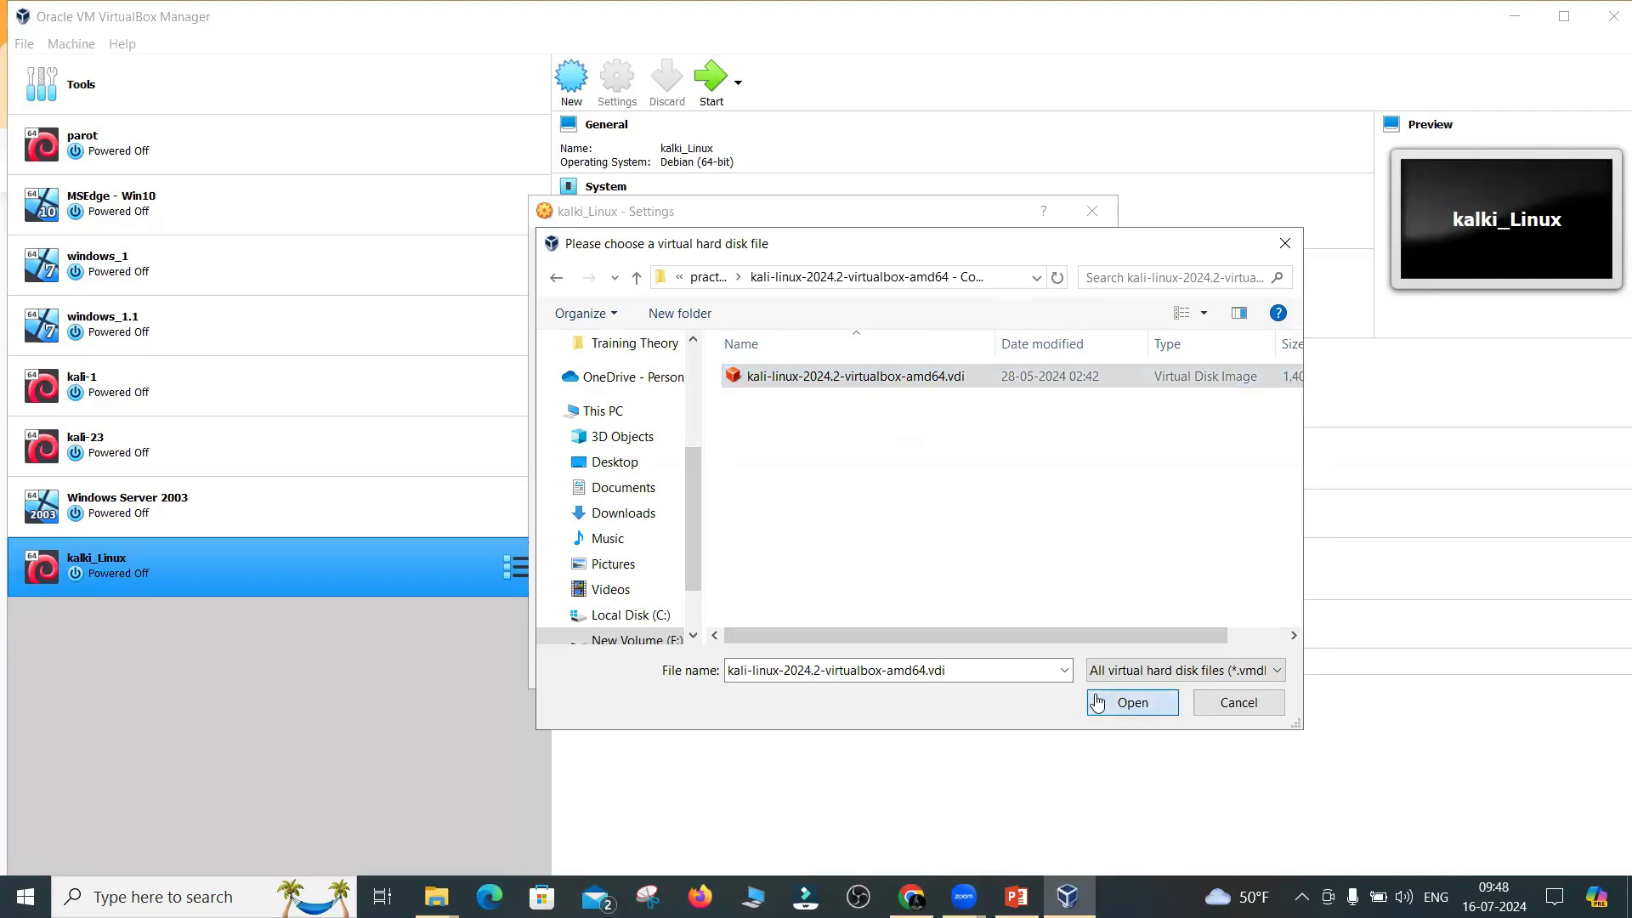
left_click(1000, 674)
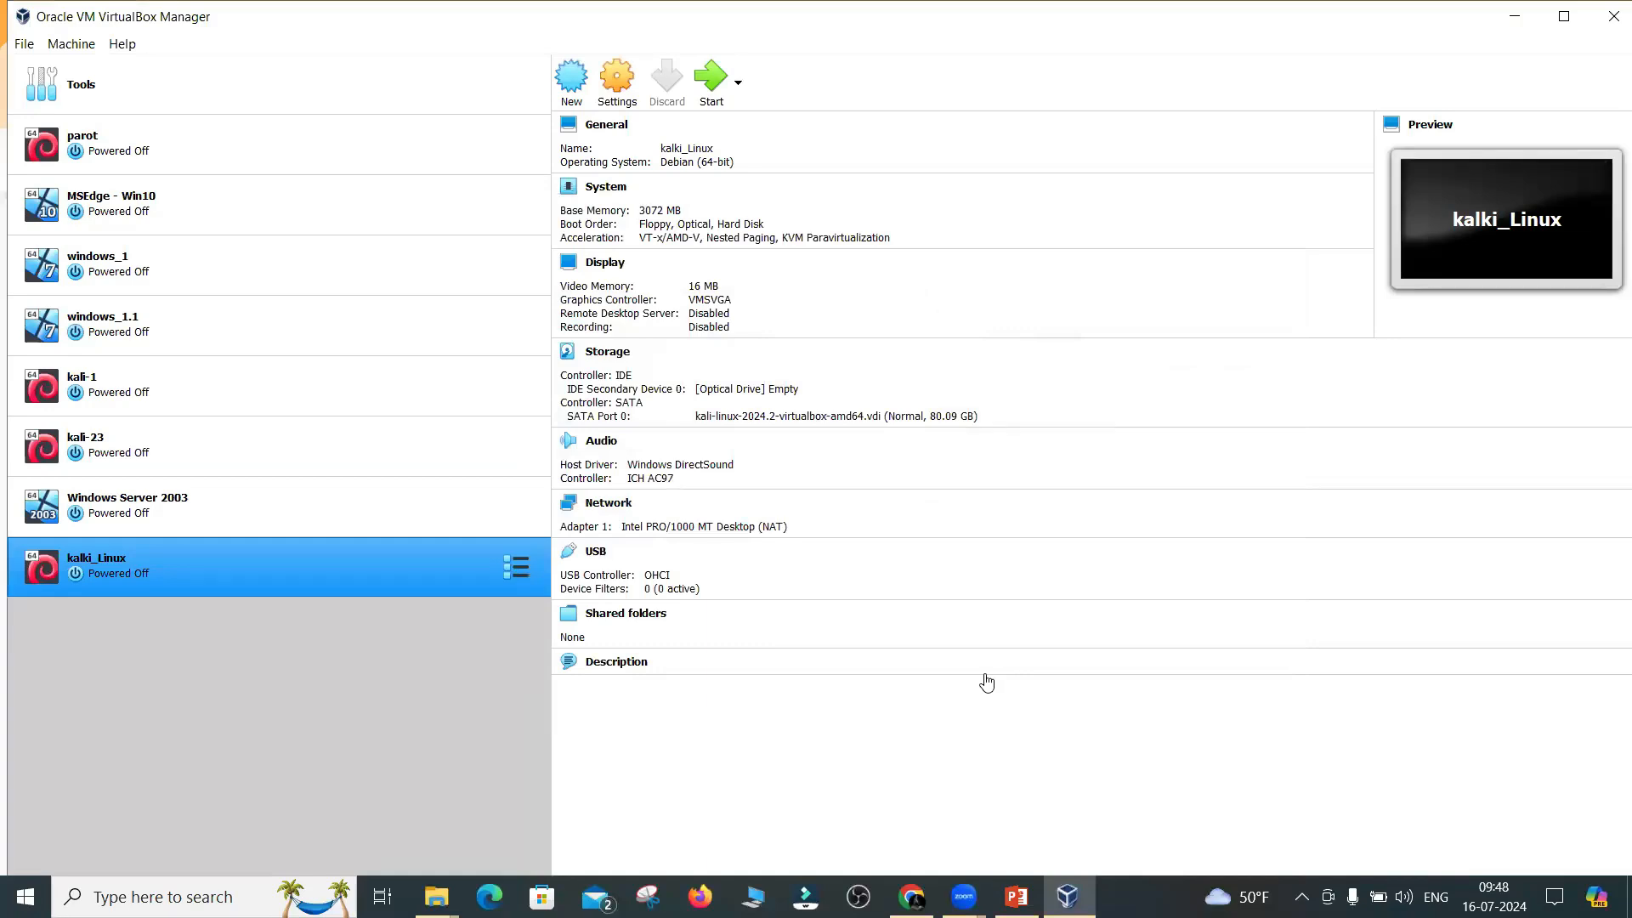
Start the kalki_Linux virtual machine and reposition its window nearer the centre of the desktop
left_click(711, 94)
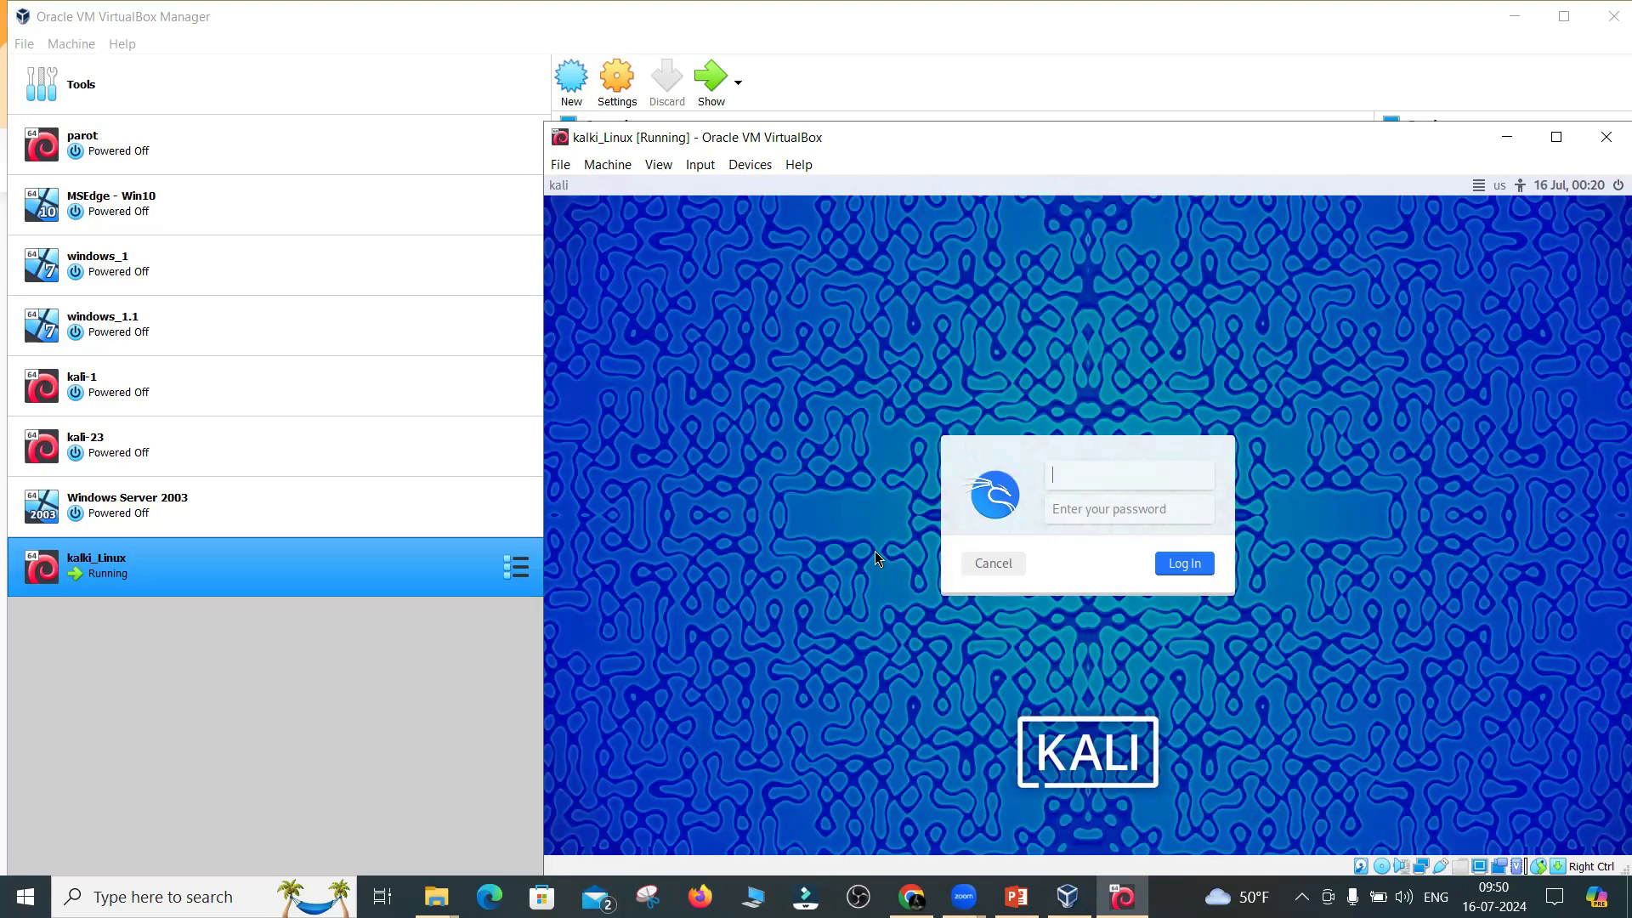
left_click_drag(1241, 133, 966, 64)
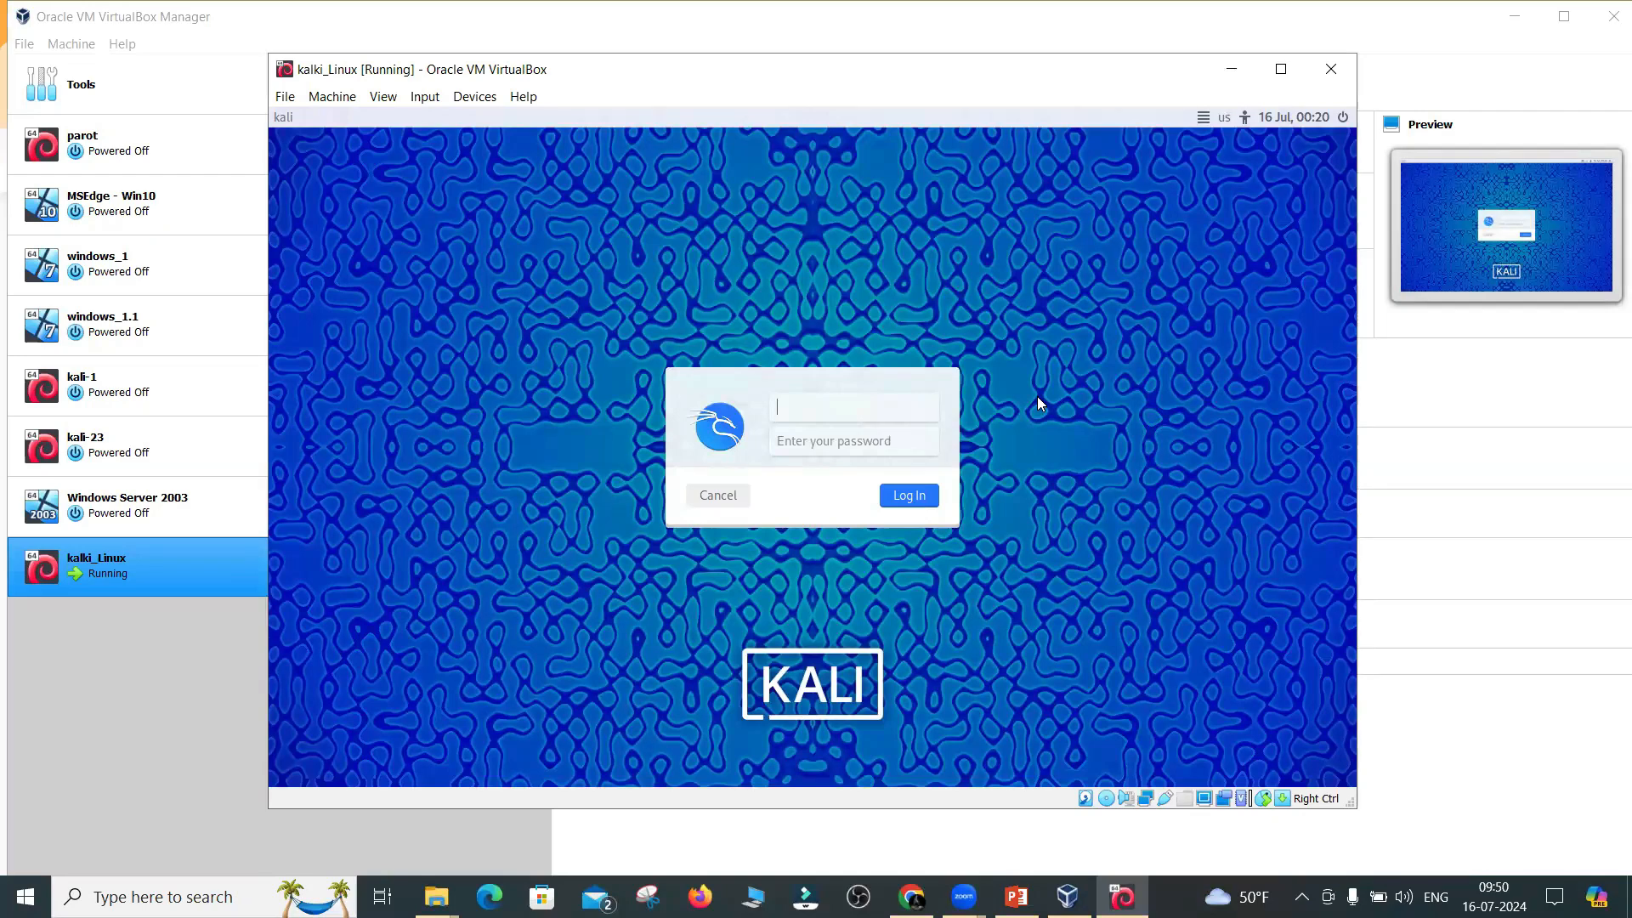
Log in to Kali Linux with the default username and account password, and maximize the virtual machine window
type("kali")
key("Tab")
type("kali")
key("Return")
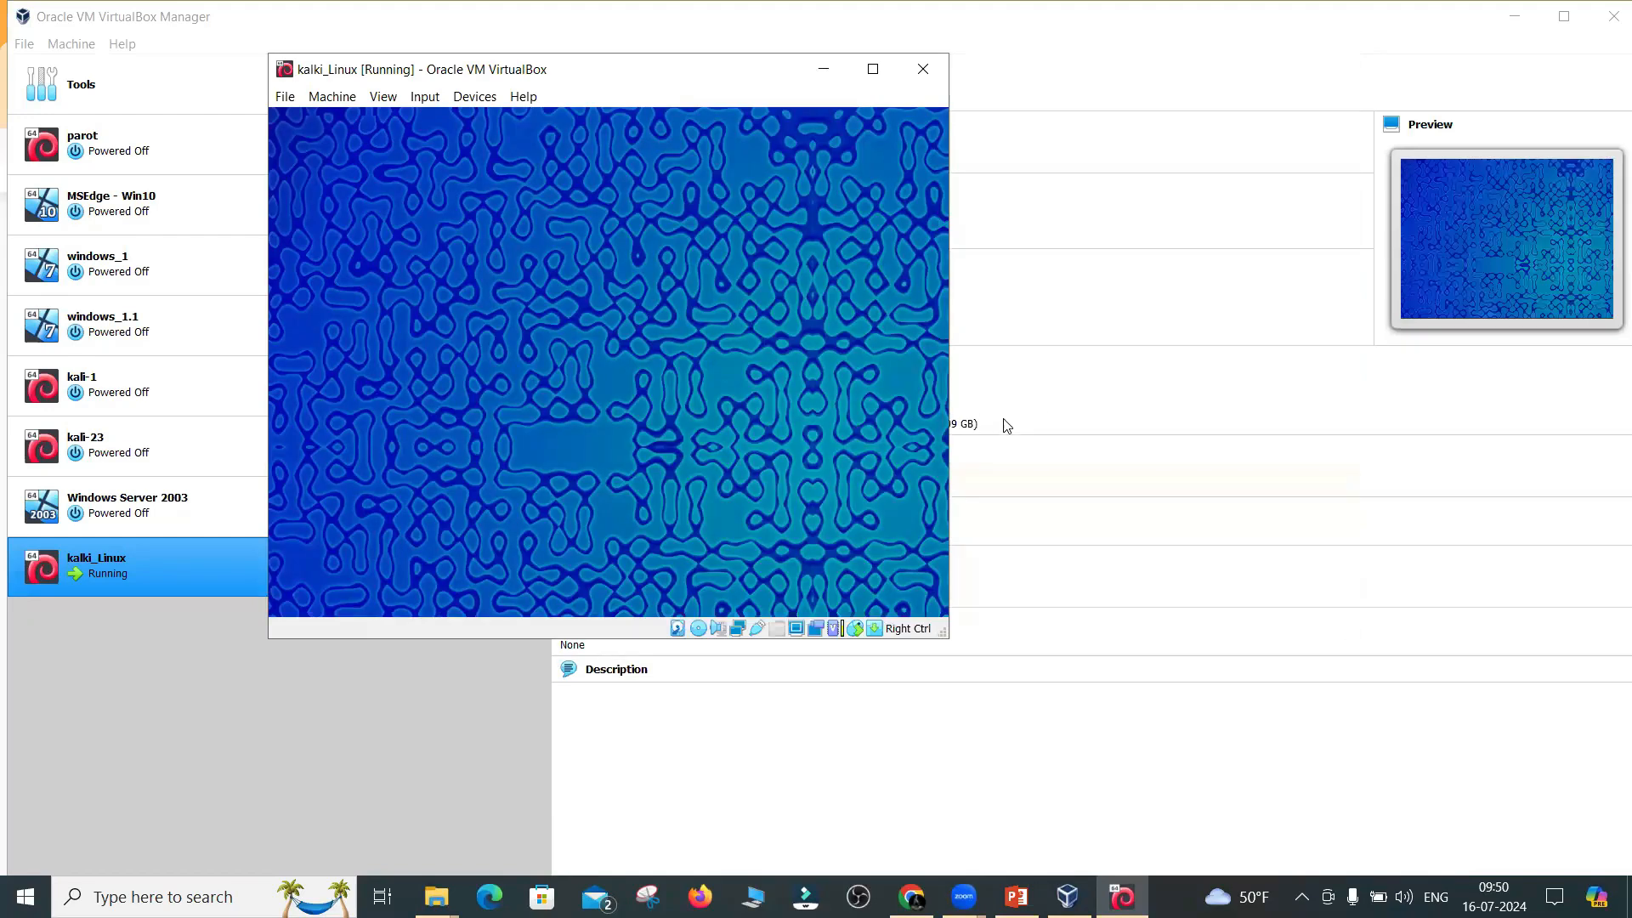
double_click(875, 69)
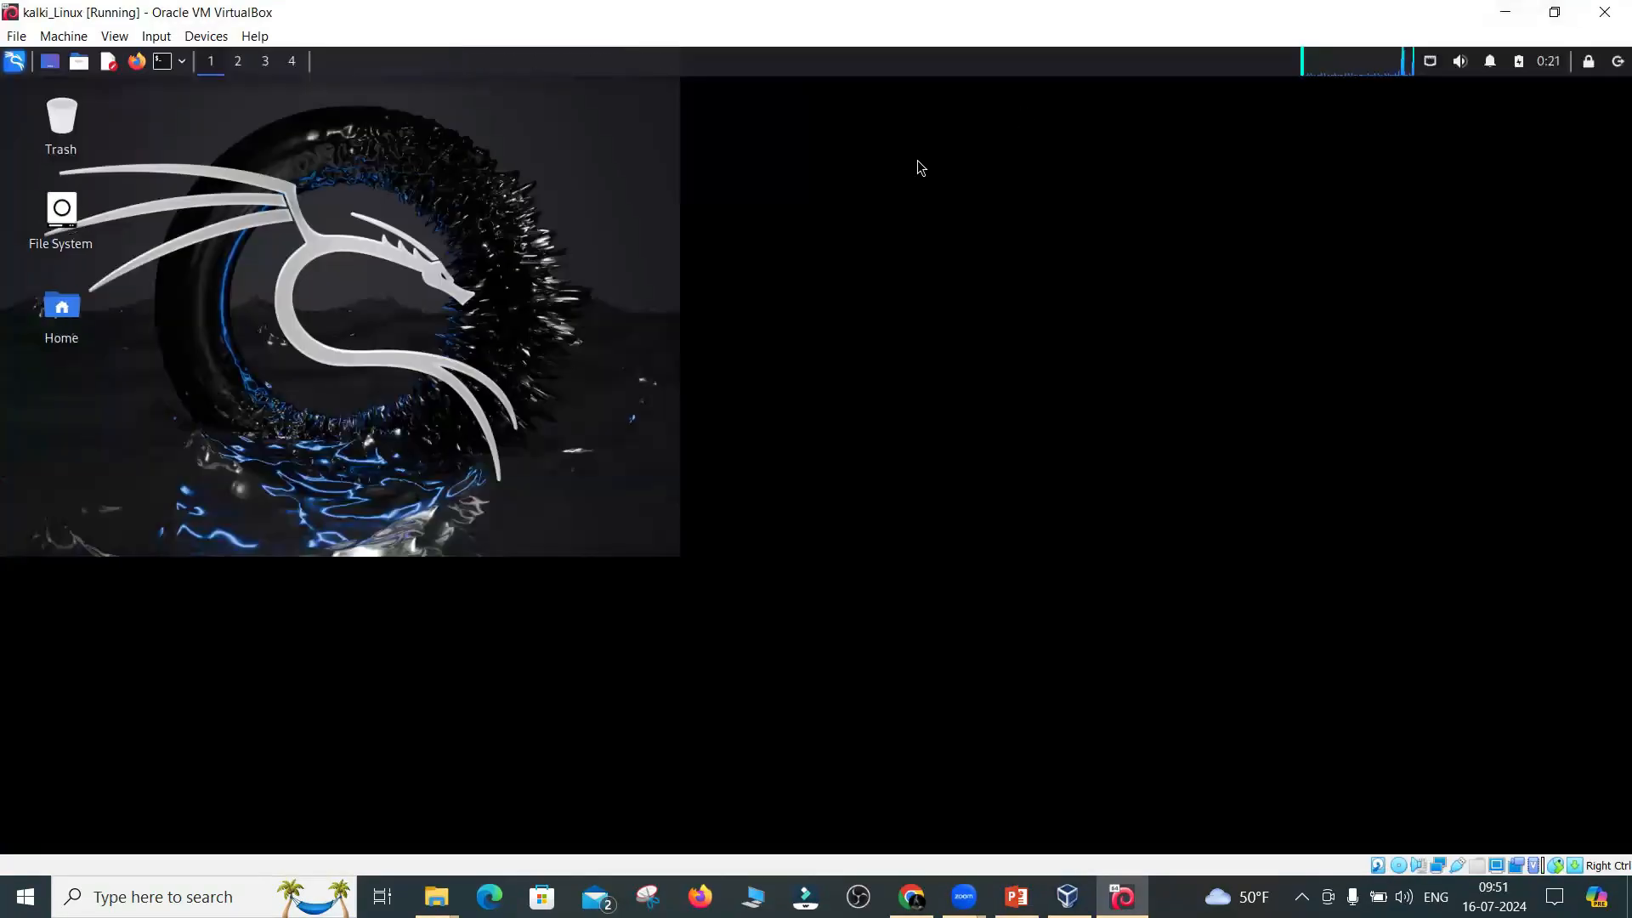